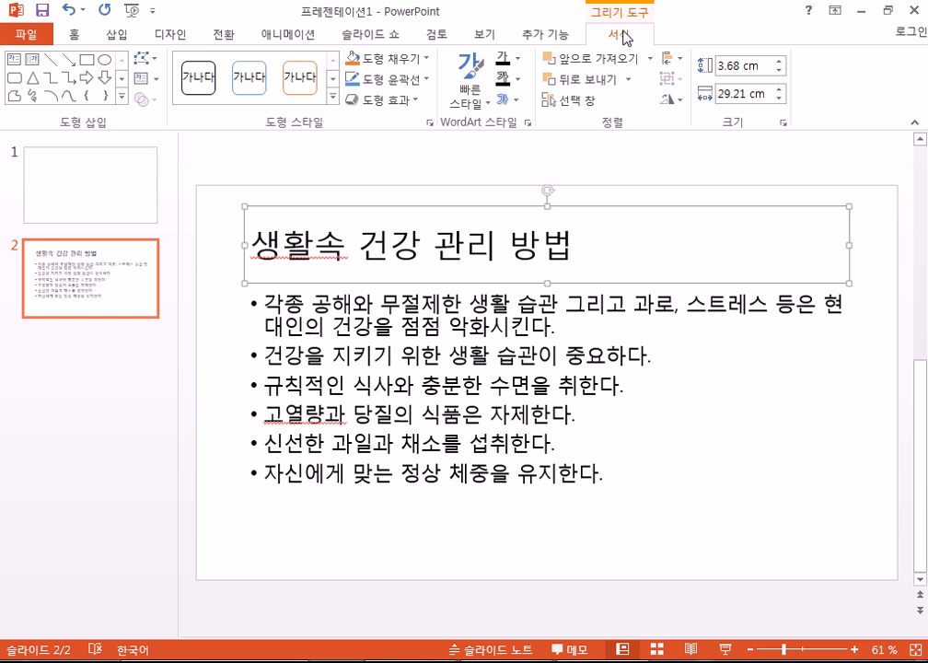
{"action": "left_click", "coordinate": [575, 245]}
{"action": "left_click", "coordinate": [659, 355]}
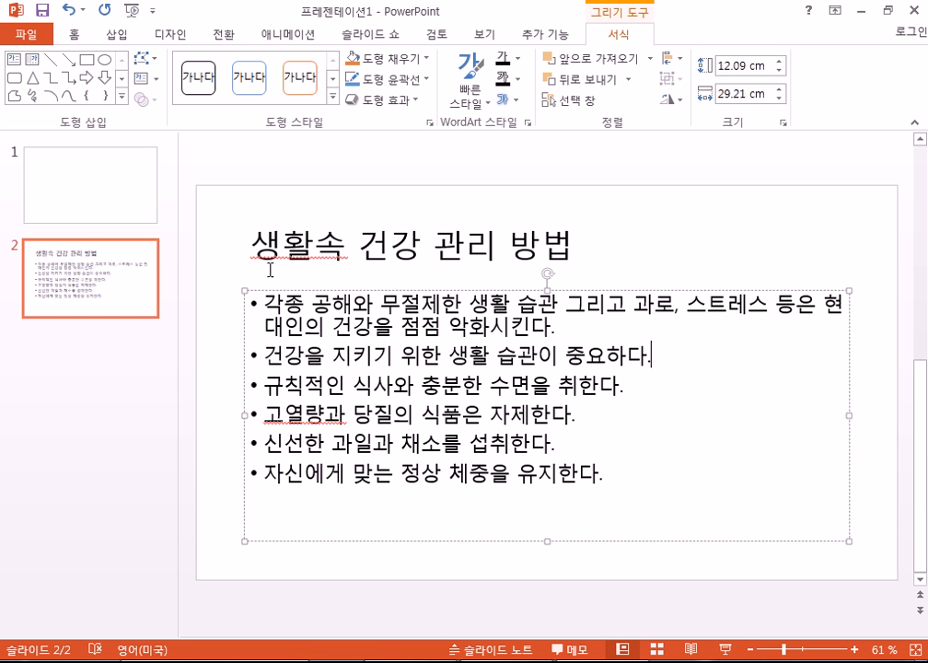
{"action": "left_click", "coordinate": [214, 239]}
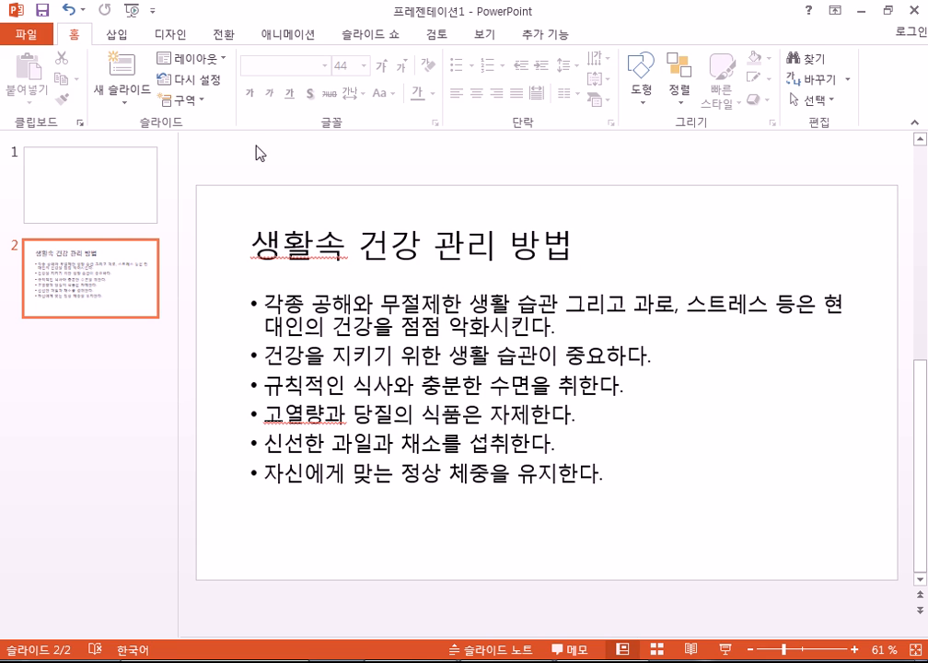
{"action": "left_click", "coordinate": [263, 237]}
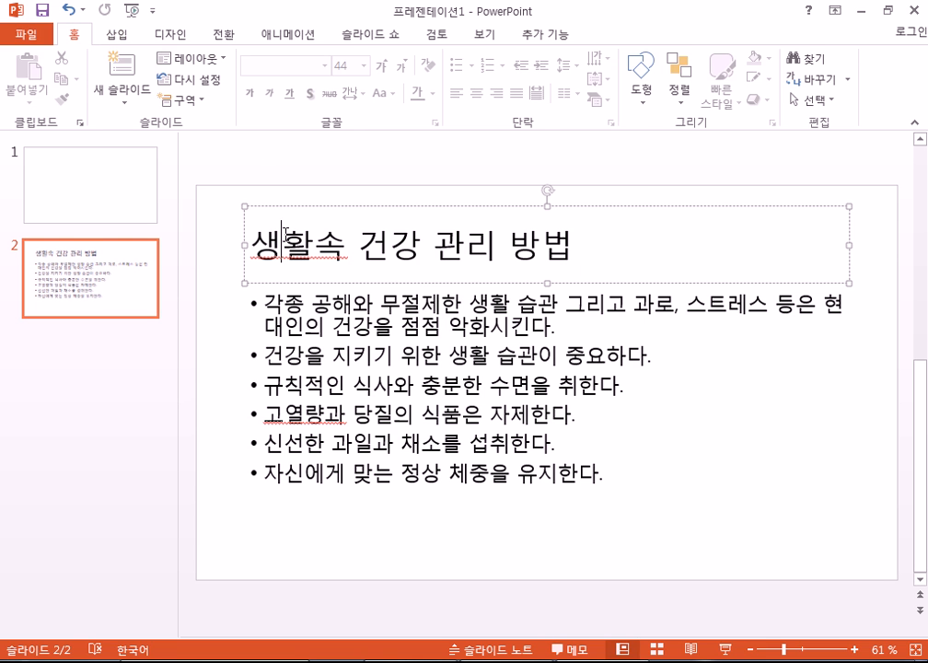
{"action": "left_click", "coordinate": [232, 195]}
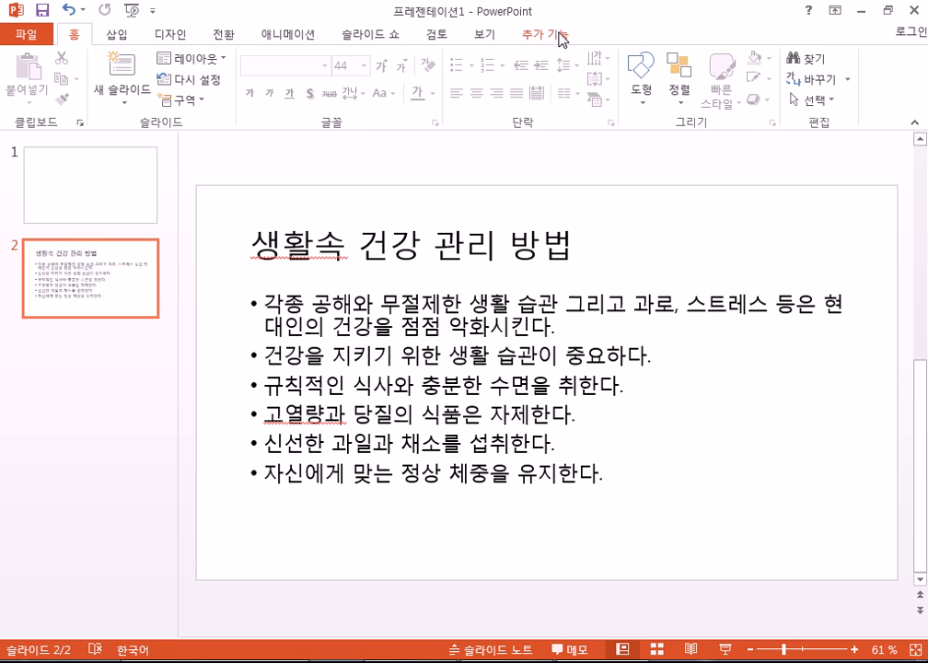
- Select the title box on slide 2 and set its shape fill to 채우기 없음 (No Fill)
{"action": "left_click", "coordinate": [339, 215]}
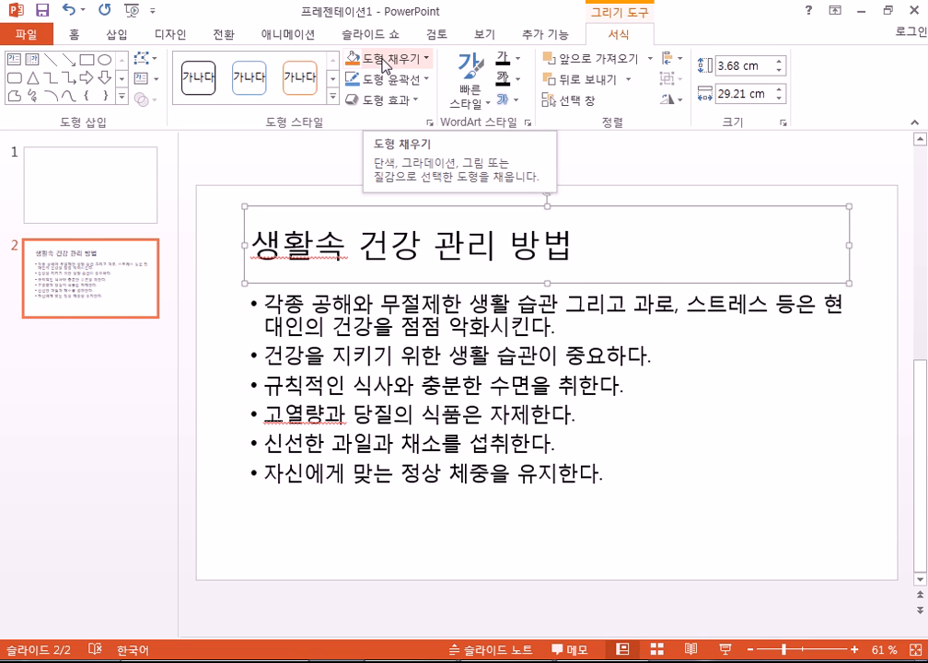
{"action": "left_click", "coordinate": [416, 59]}
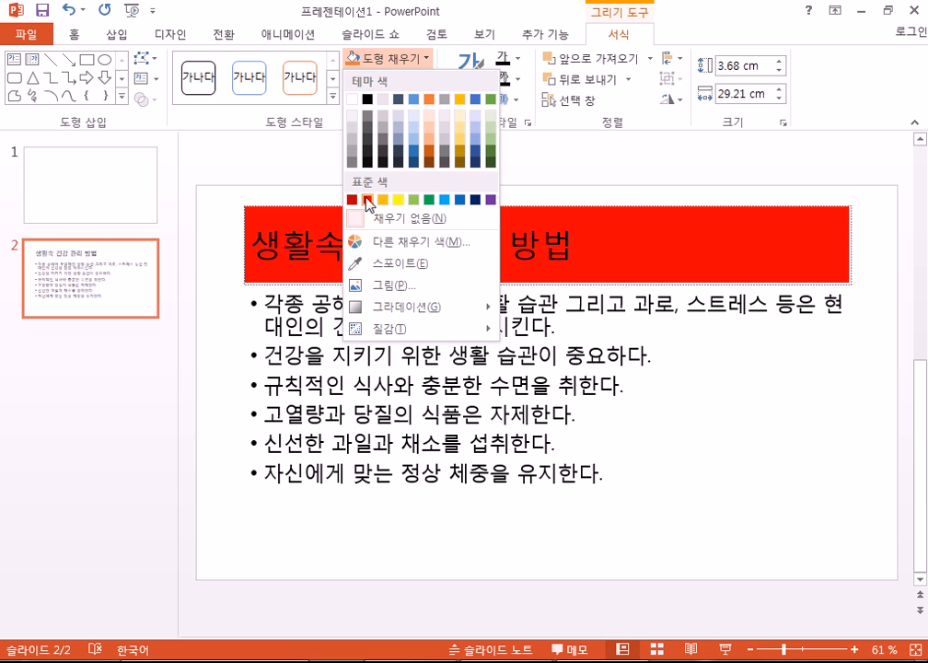
{"action": "left_click", "coordinate": [483, 12]}
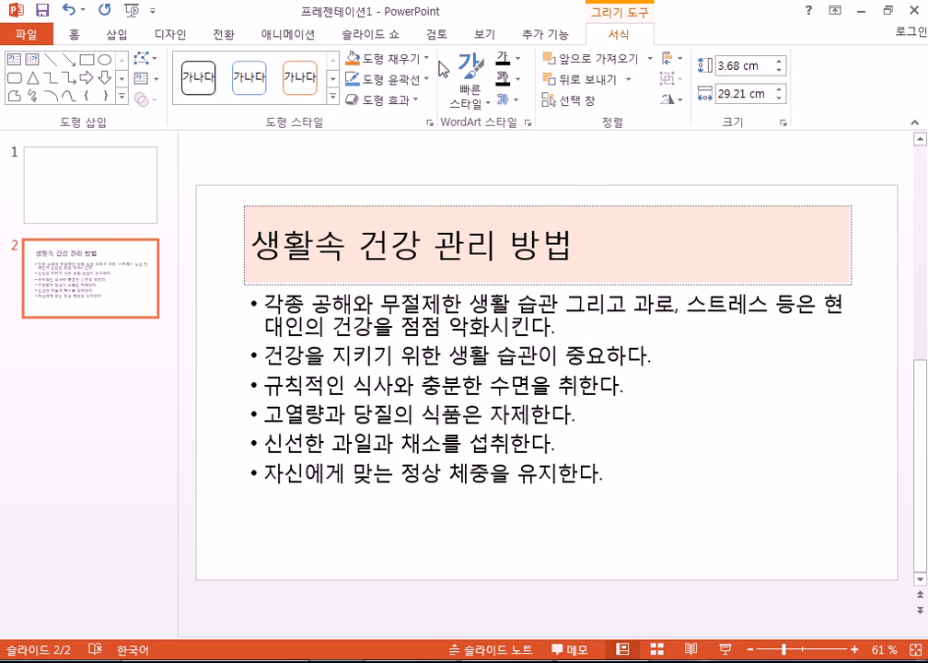
{"action": "left_click", "coordinate": [386, 58]}
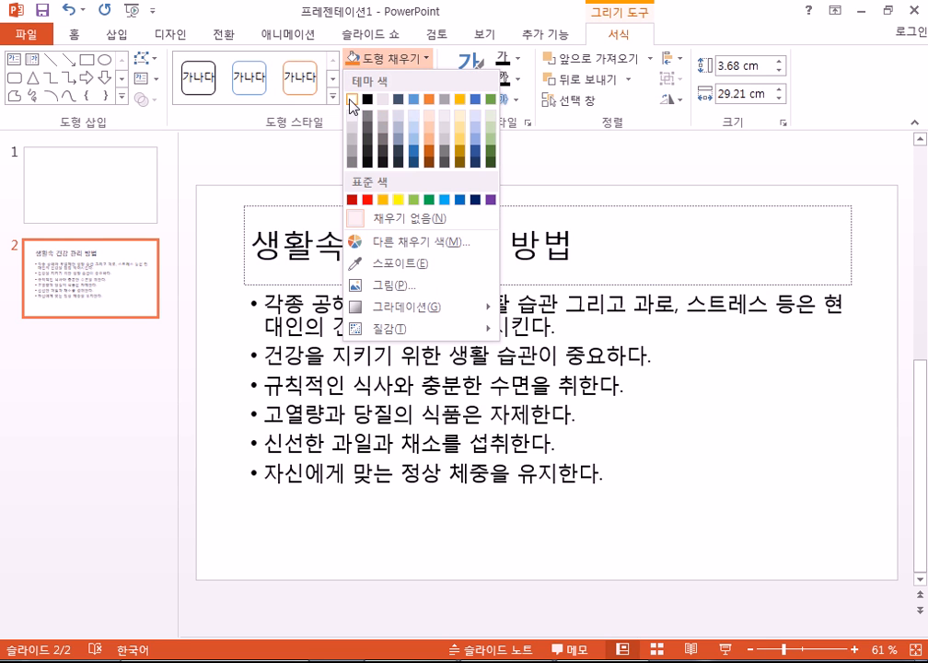
{"action": "left_click", "coordinate": [403, 221]}
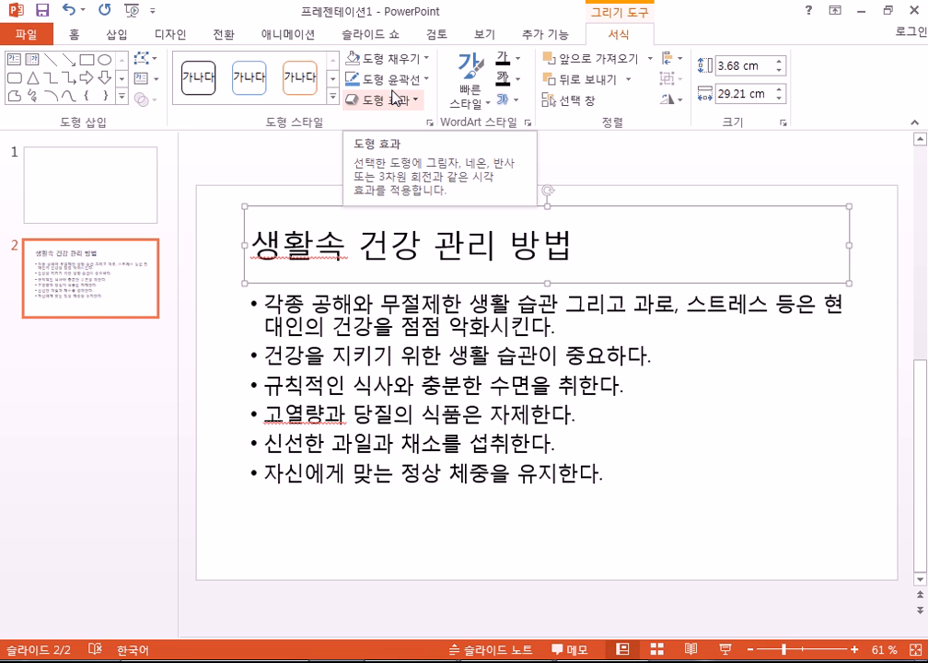
- Set the slide title's font to 양재소슬체S and increase its size to 48
{"action": "left_click", "coordinate": [76, 38]}
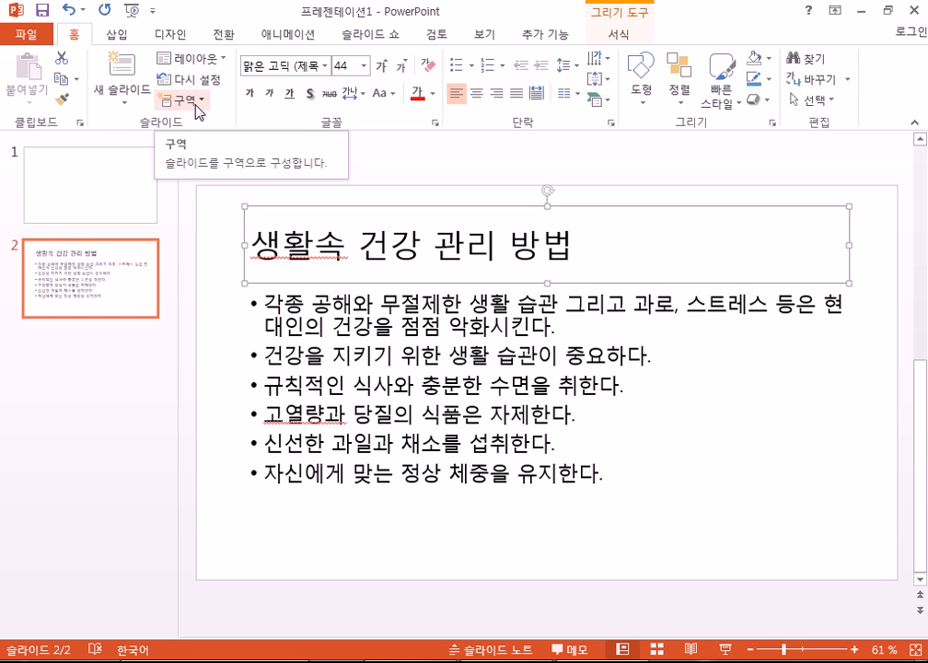
{"action": "left_click", "coordinate": [325, 66]}
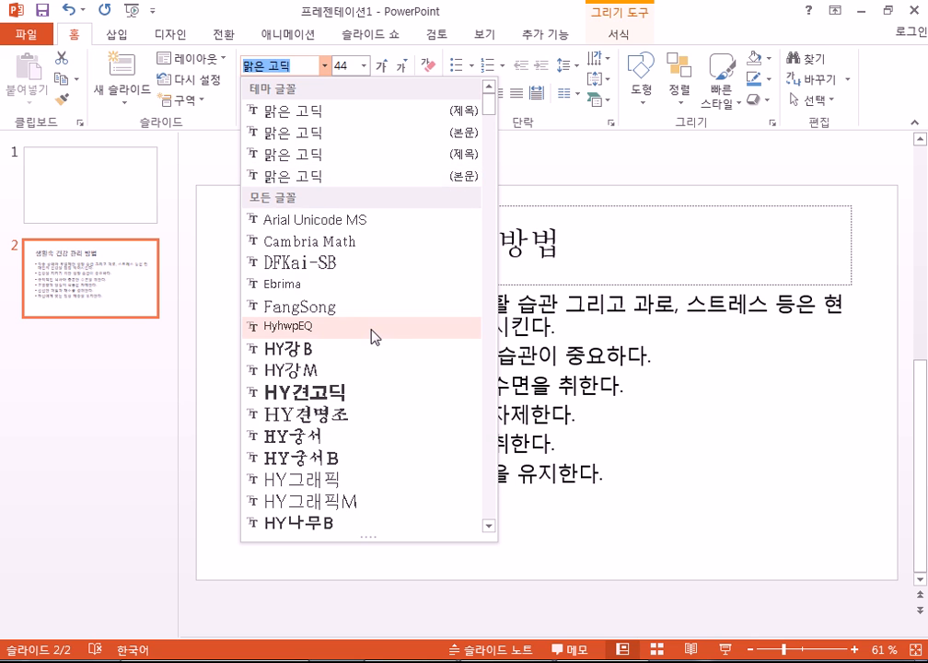
{"action": "scroll", "coordinate": [373, 335], "scroll_direction": "down", "scroll_amount": 10}
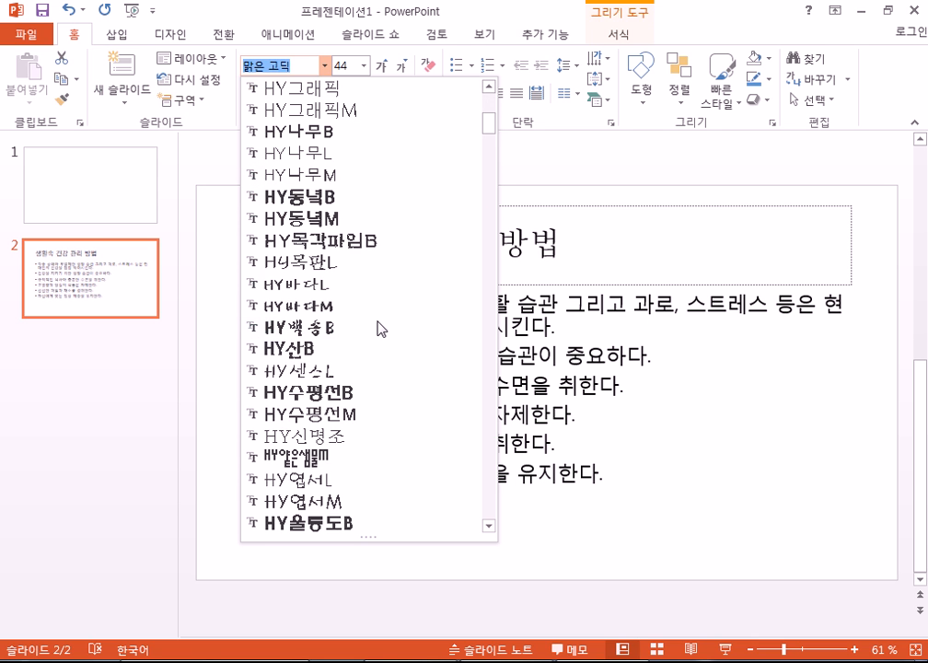
{"action": "scroll", "coordinate": [379, 317], "scroll_direction": "down", "scroll_amount": 7}
{"action": "left_click_drag", "start_coordinate": [489, 155], "coordinate": [490, 103]}
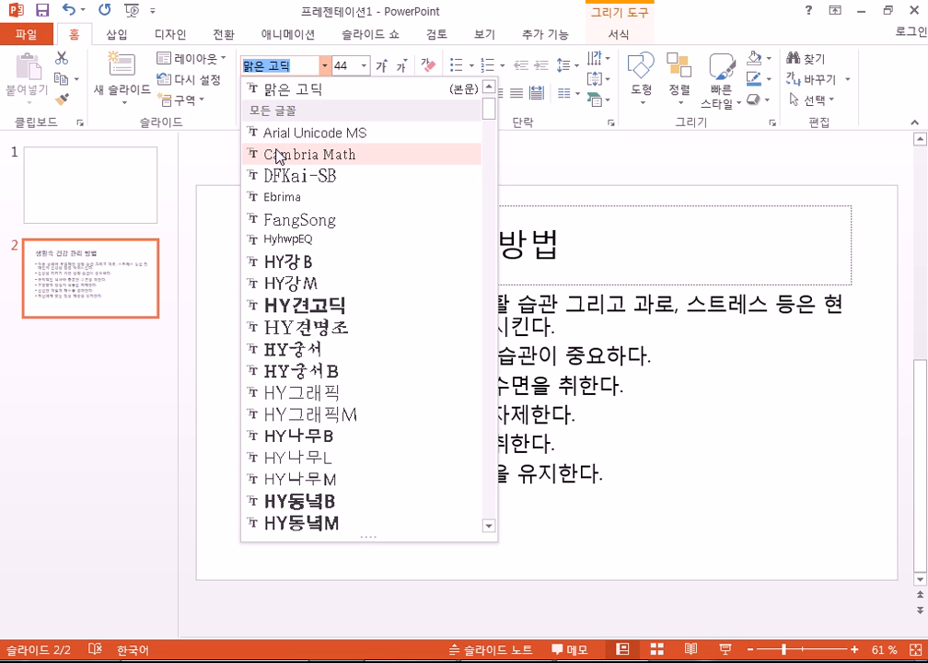
{"action": "scroll", "coordinate": [277, 154], "scroll_direction": "down", "scroll_amount": 18}
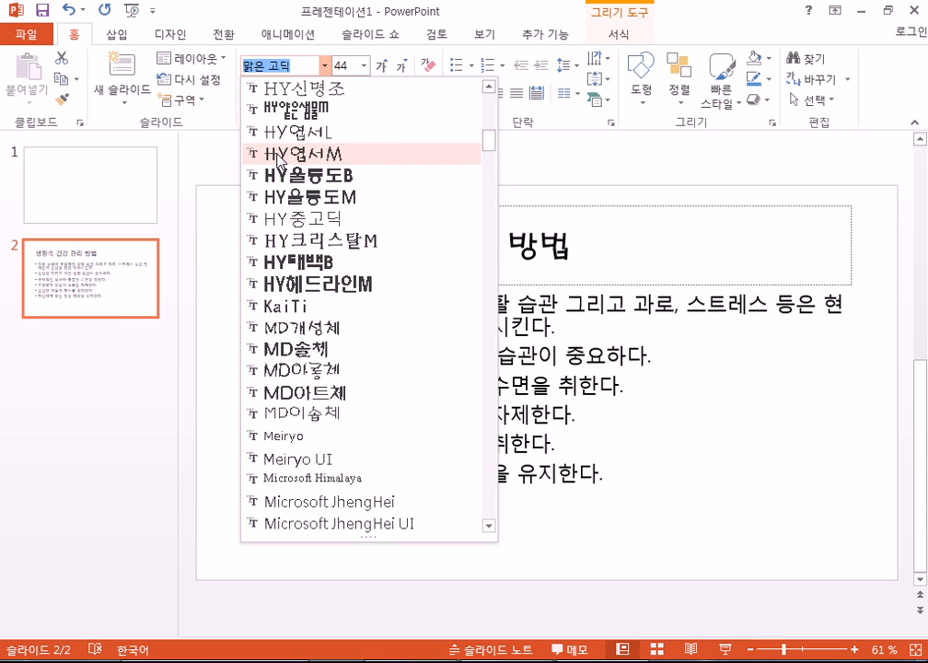
{"action": "scroll", "coordinate": [277, 154], "scroll_direction": "down", "scroll_amount": 3}
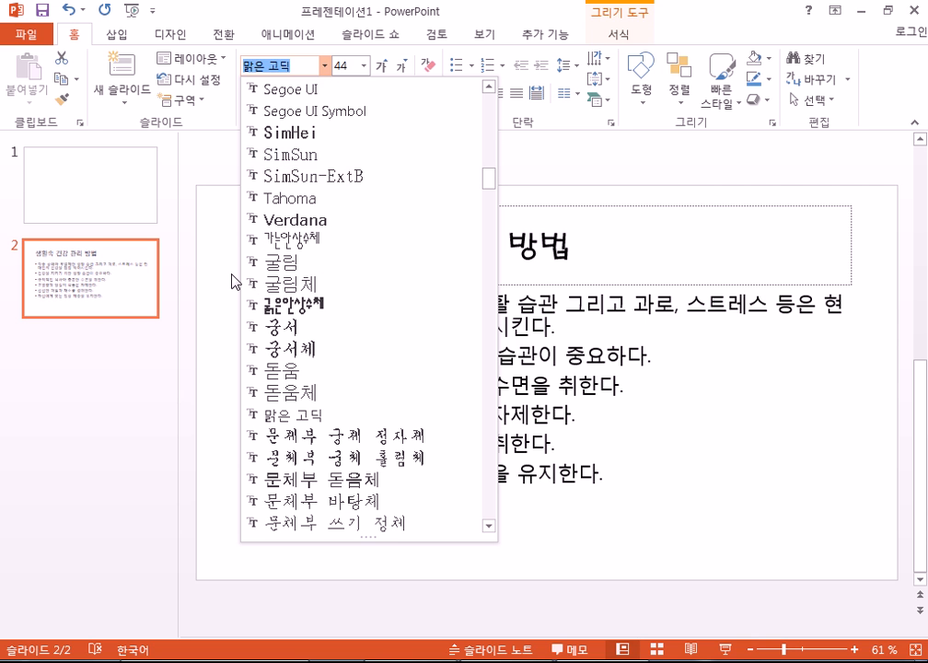
{"action": "scroll", "coordinate": [270, 347], "scroll_direction": "down", "scroll_amount": 9}
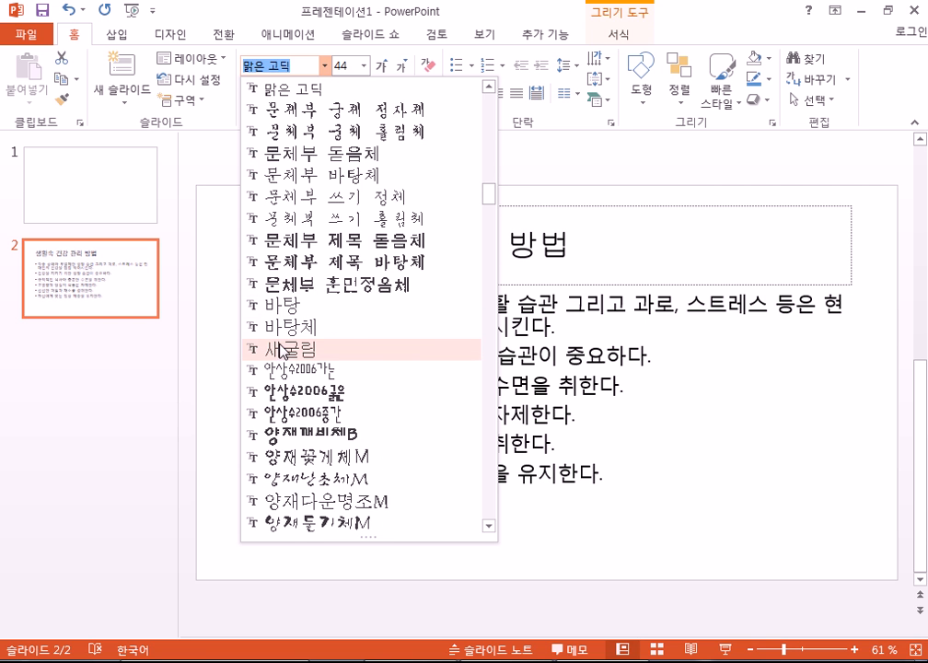
{"action": "scroll", "coordinate": [270, 347], "scroll_direction": "down", "scroll_amount": 4}
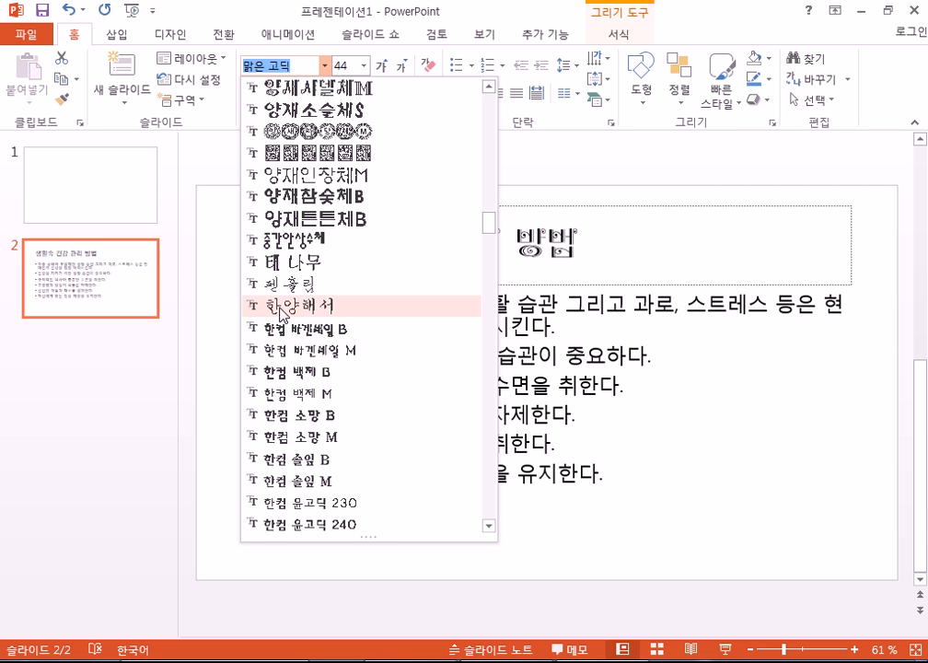
{"action": "left_click", "coordinate": [298, 112]}
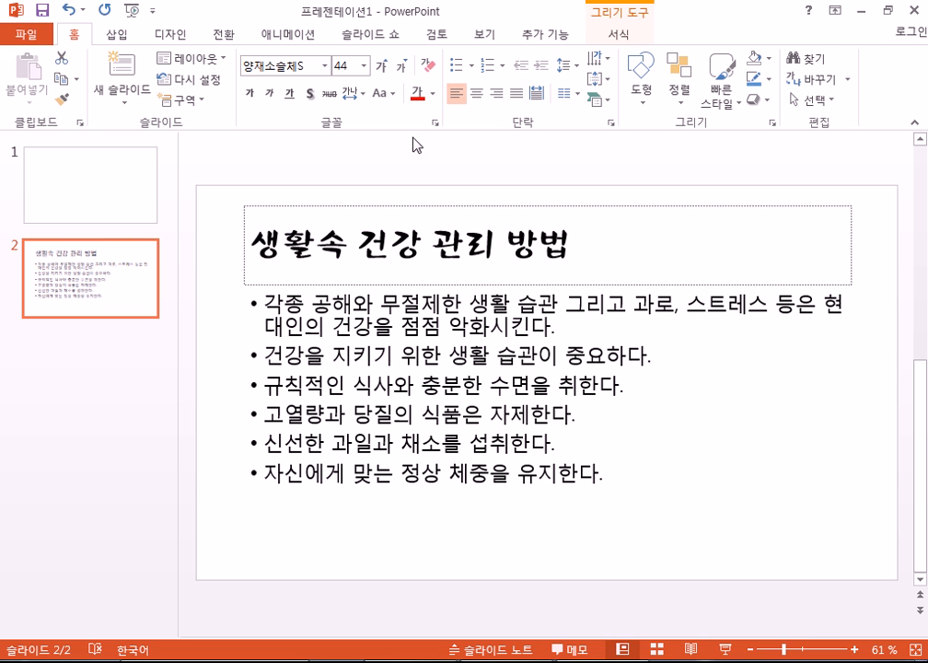
{"action": "left_click", "coordinate": [382, 70]}
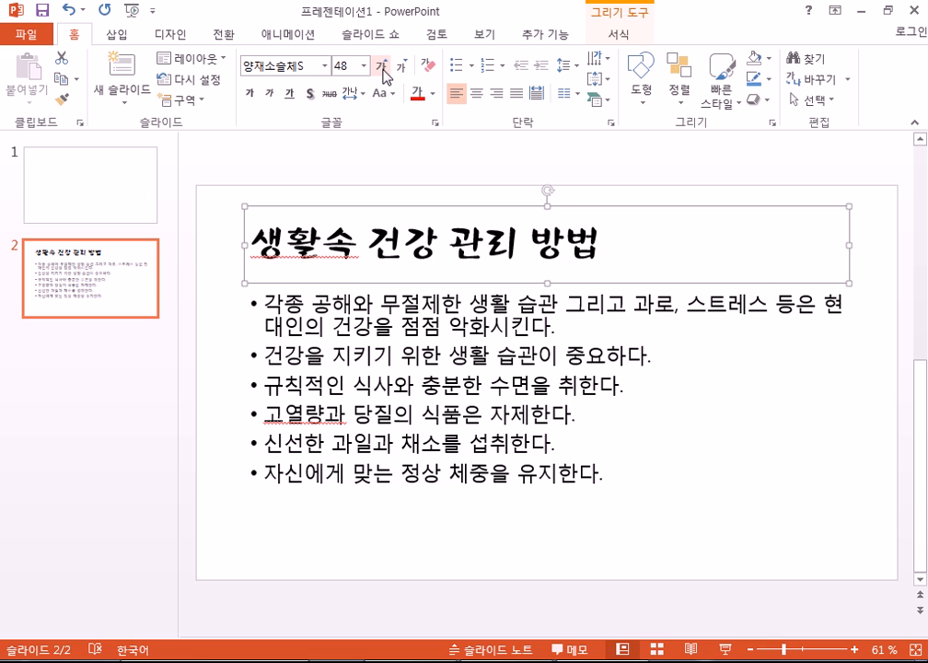
- Apply a text shadow to the title and colour its text 진한 파랑 (dark blue)
{"action": "left_click", "coordinate": [310, 95]}
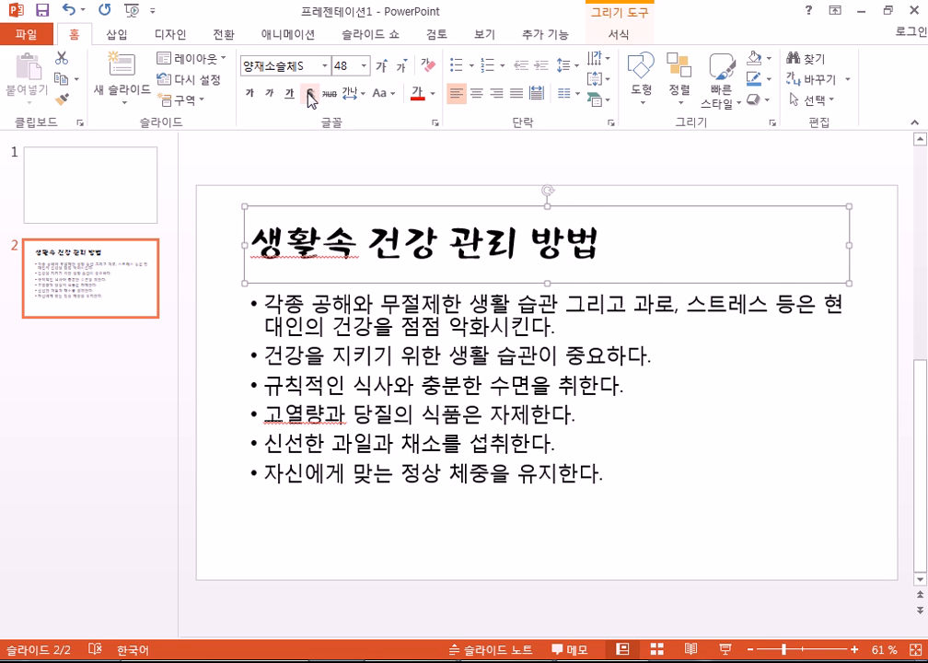
{"action": "left_click", "coordinate": [432, 93]}
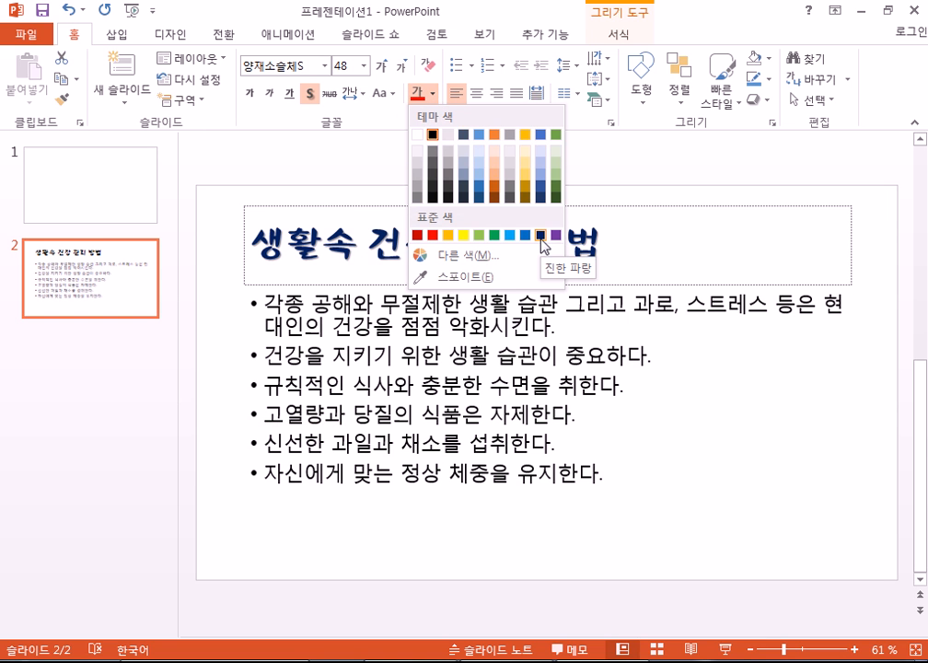
{"action": "left_click", "coordinate": [541, 236]}
- Centre the title and insert the special character ◐ directly before its first word
{"action": "left_click", "coordinate": [374, 208]}
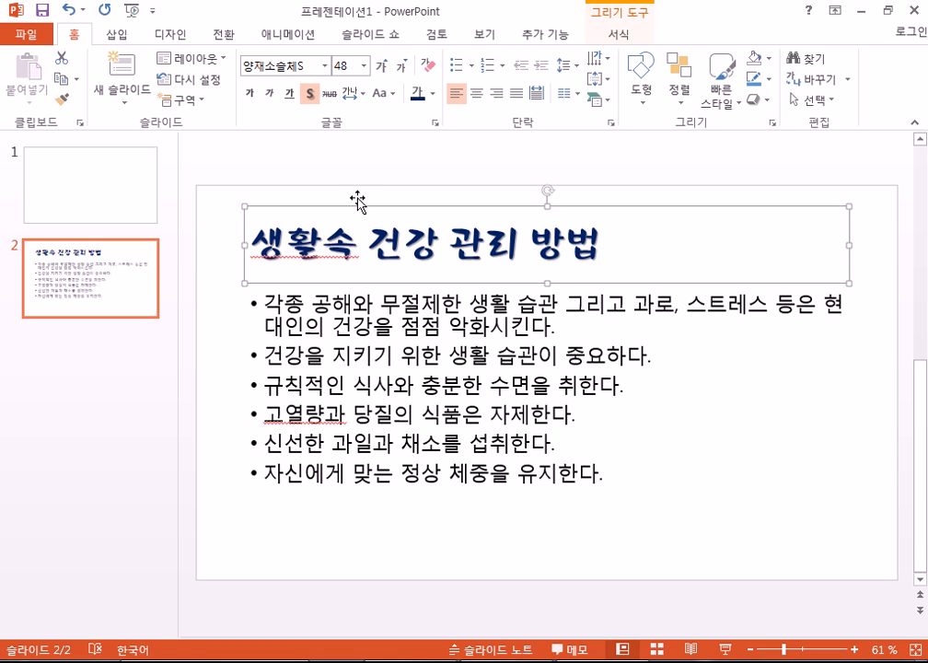
{"action": "key", "text": "ctrl+e"}
{"action": "left_click", "coordinate": [380, 246]}
{"action": "left_click", "coordinate": [374, 242]}
{"action": "type", "text": "ㅁ"}
{"action": "key", "text": "Hangul_Hanja"}
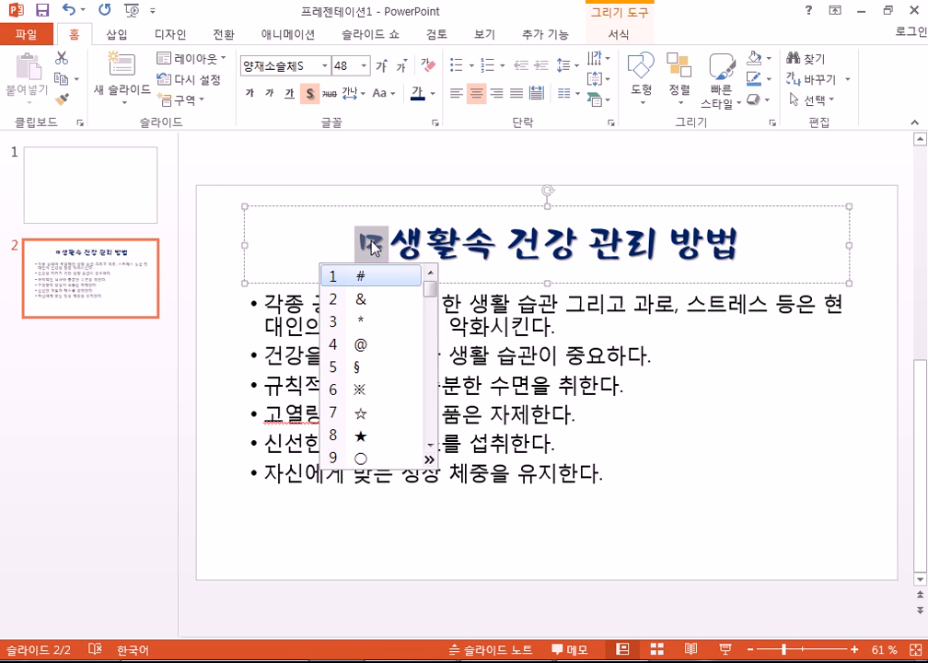
{"action": "key", "text": "Tab"}
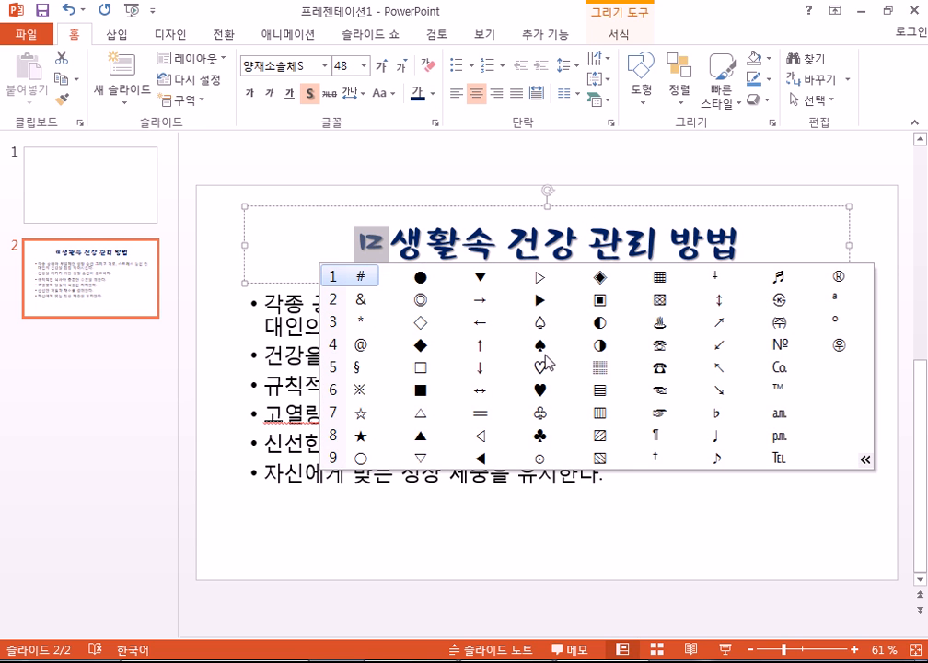
{"action": "left_click", "coordinate": [600, 321]}
- Insert the special character ◑ directly after the last word of the title, 방법
{"action": "left_click", "coordinate": [754, 249]}
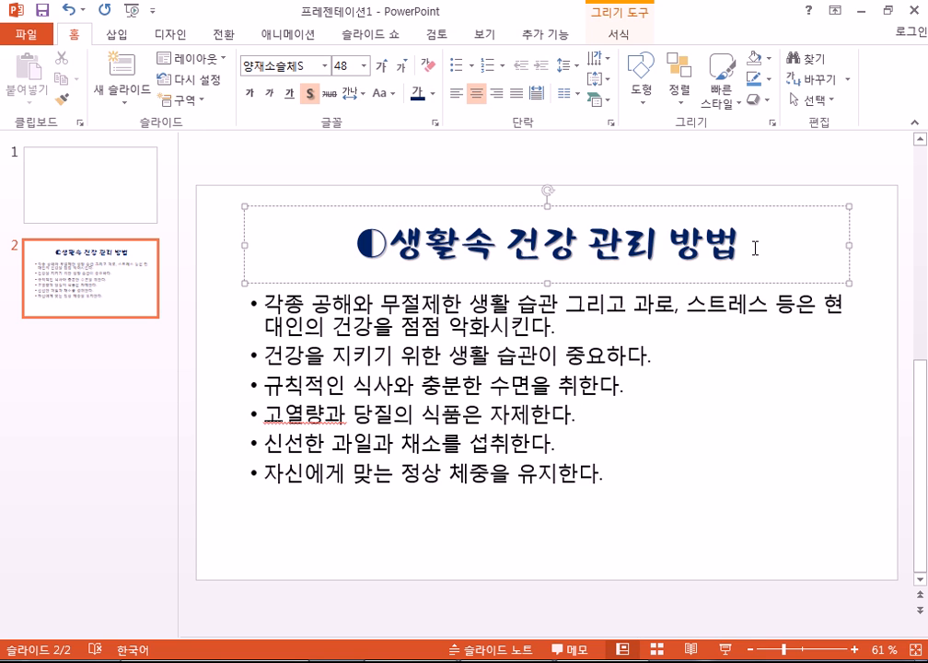
{"action": "type", "text": "ㅁ"}
{"action": "key", "text": "Hangul_Hanja"}
{"action": "left_click", "coordinate": [733, 246]}
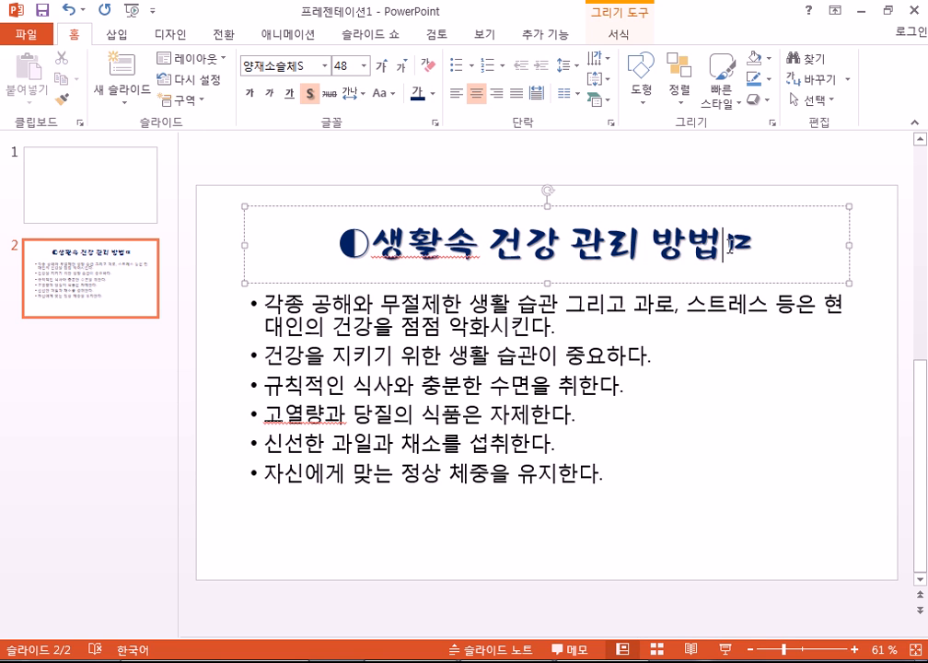
{"action": "double_click", "coordinate": [751, 245]}
{"action": "left_click", "coordinate": [744, 246]}
{"action": "left_click", "coordinate": [734, 241]}
{"action": "double_click", "coordinate": [745, 243]}
{"action": "left_click", "coordinate": [746, 244]}
{"action": "double_click", "coordinate": [744, 243]}
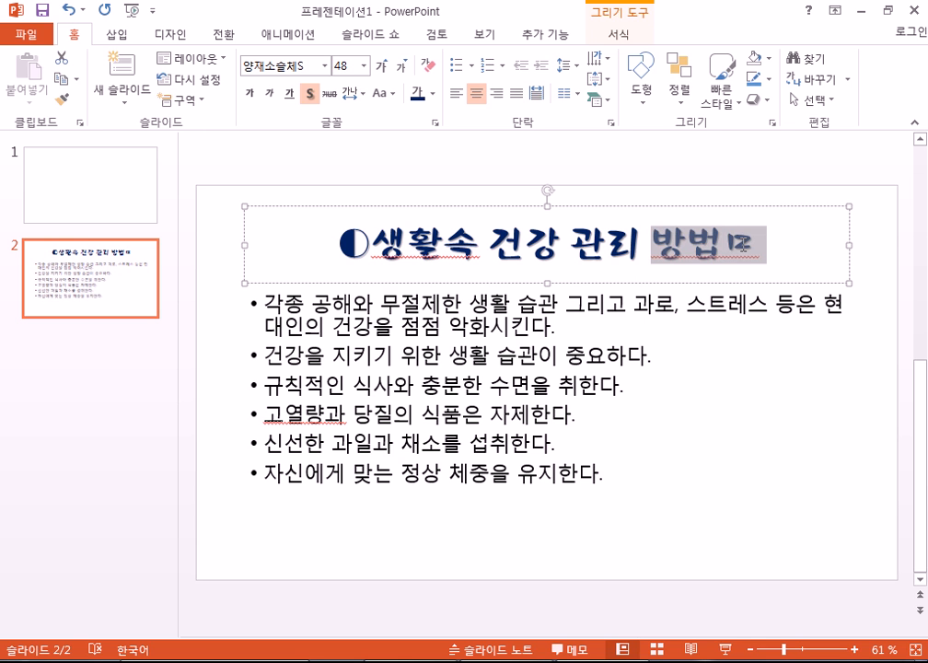
{"action": "left_click", "coordinate": [742, 244]}
{"action": "left_click_drag", "start_coordinate": [760, 245], "coordinate": [740, 242]}
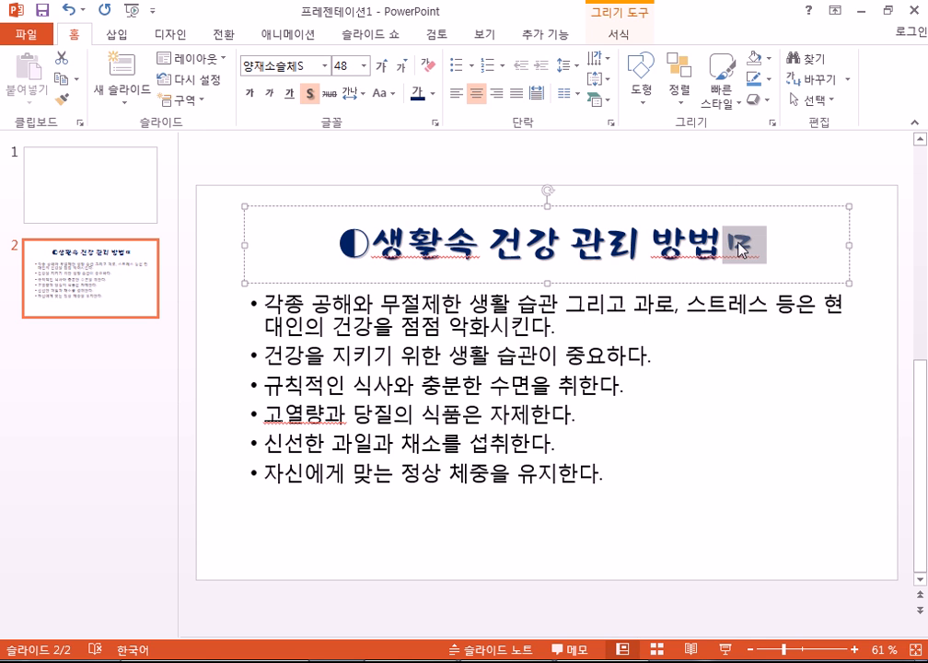
{"action": "key", "text": "Hangul_Hanja"}
{"action": "key", "text": "Tab"}
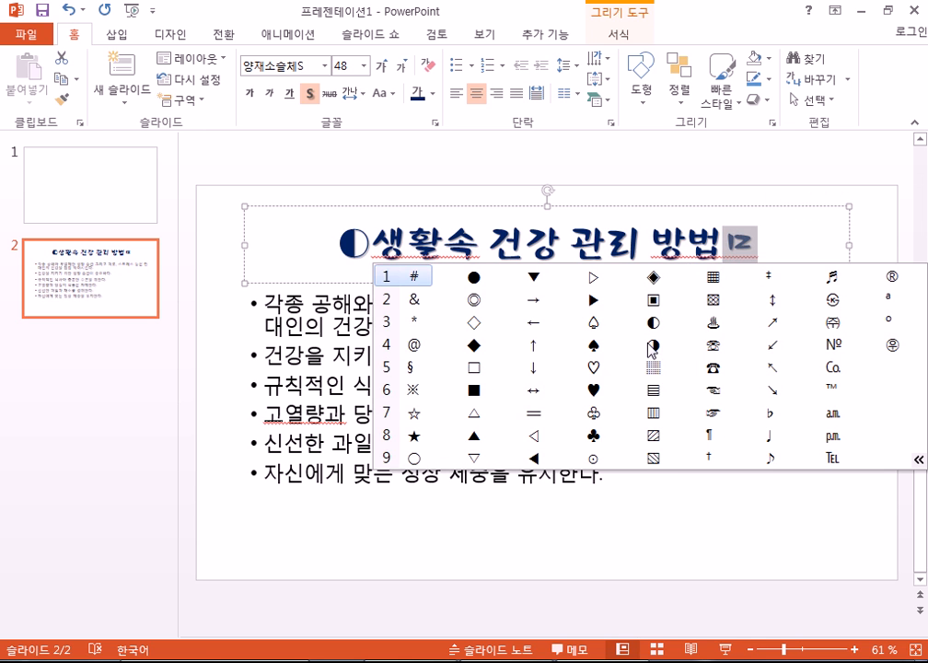
{"action": "left_click", "coordinate": [651, 345]}
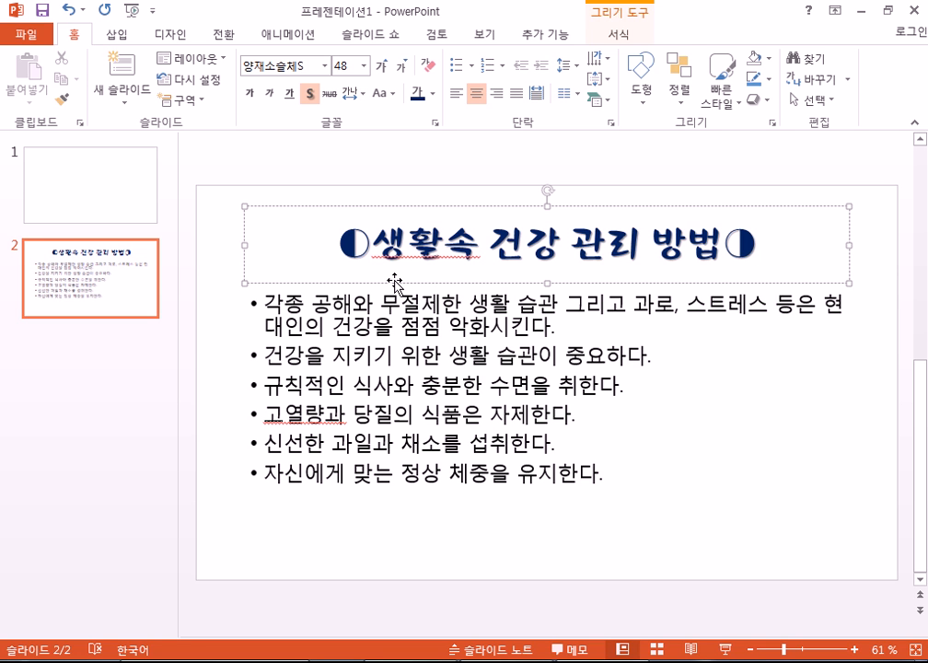
- Try a space between 생활 and 속 in the title, and remove it again
{"action": "left_click", "coordinate": [267, 302]}
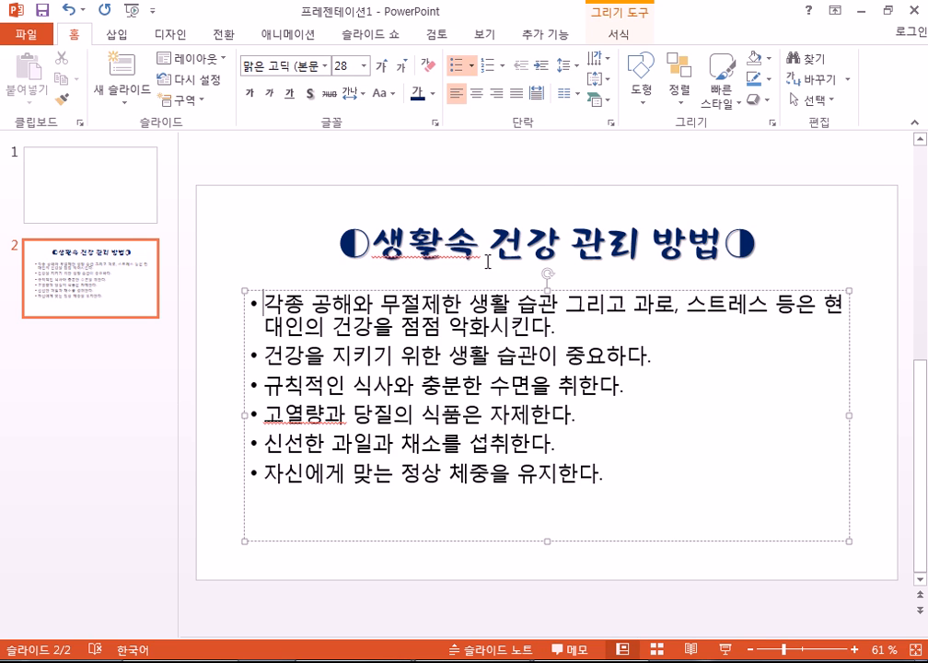
{"action": "left_click", "coordinate": [446, 241]}
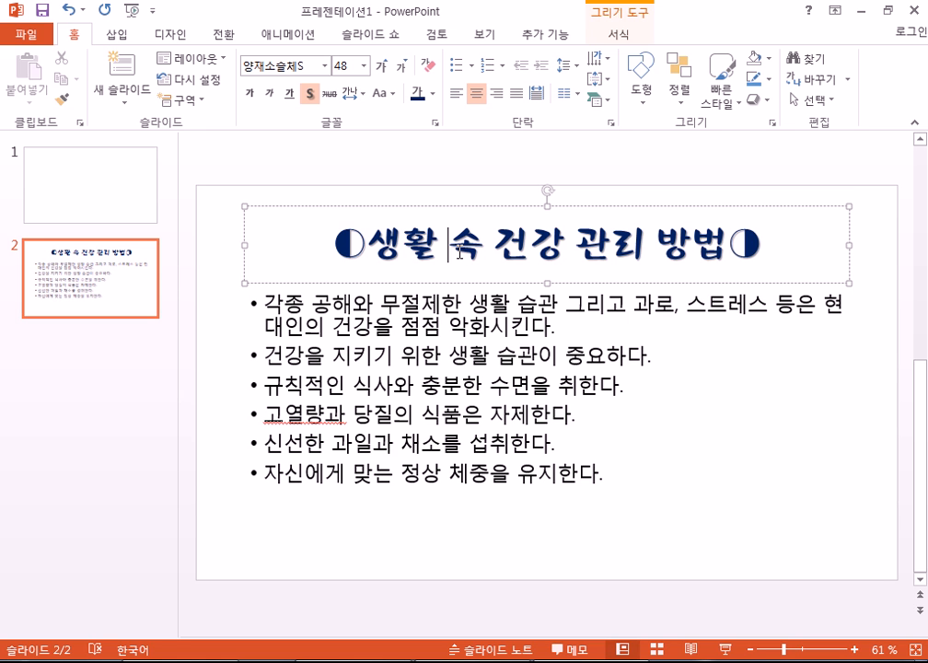
{"action": "key", "text": "Delete"}
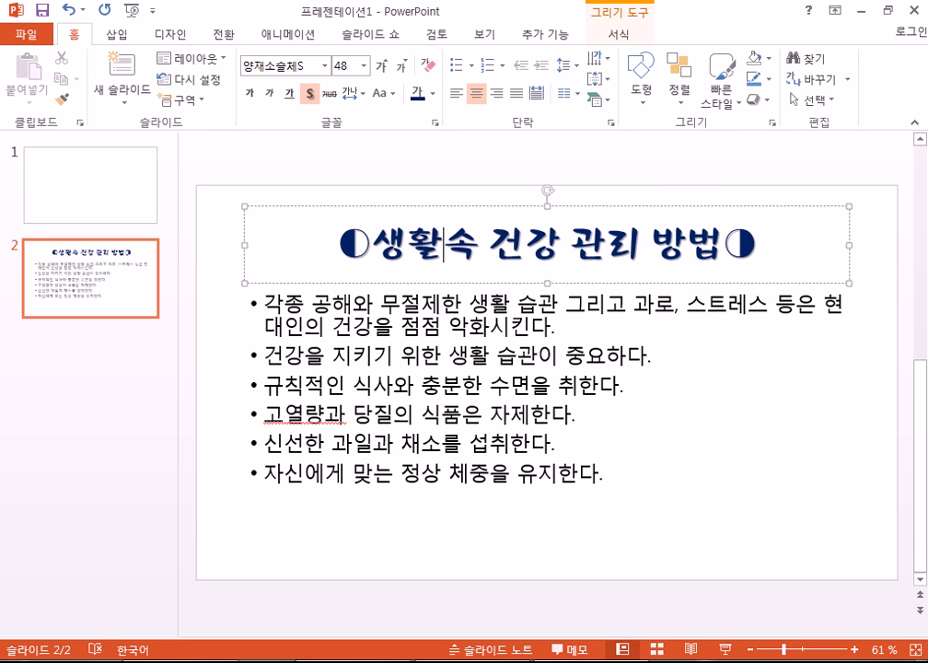
{"action": "left_click_drag", "start_coordinate": [372, 241], "coordinate": [472, 237]}
{"action": "left_click", "coordinate": [444, 245]}
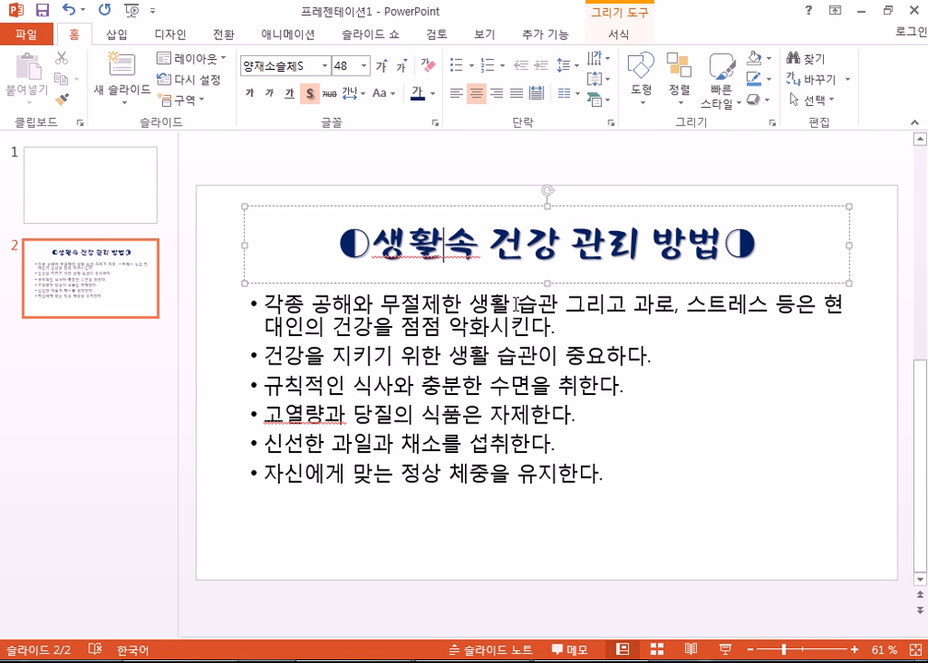
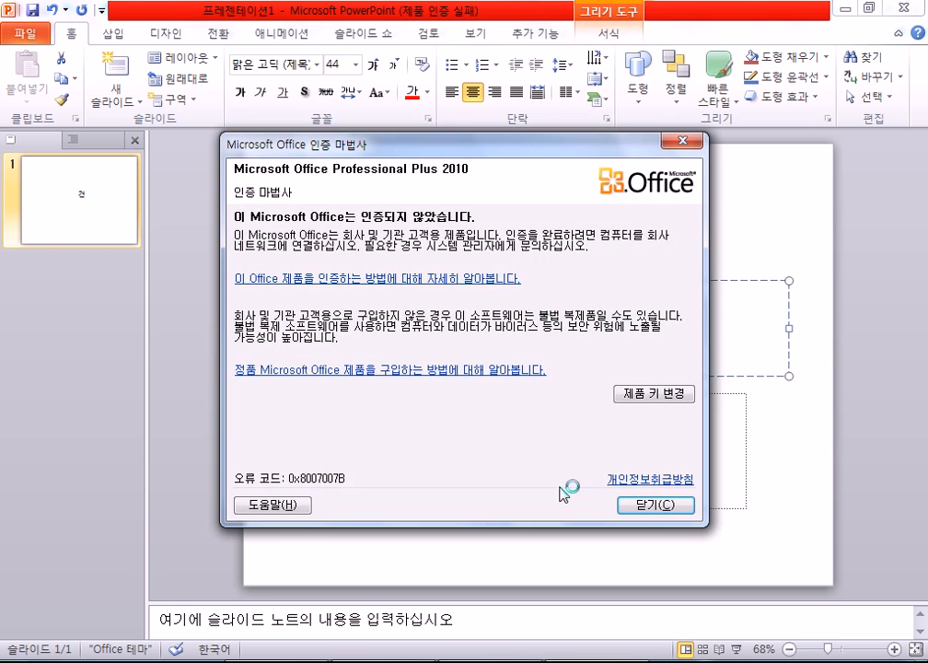
- Dismiss the Office activation wizard and complete the title text of the empty slide as 건강
{"action": "left_click", "coordinate": [633, 497]}
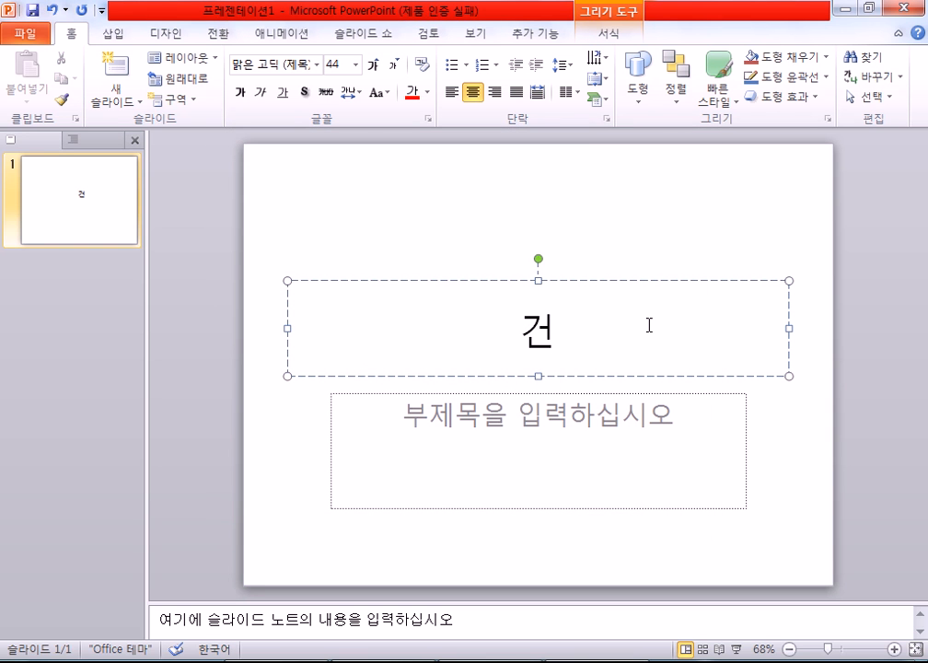
{"action": "type", "text": "강"}
{"action": "left_click", "coordinate": [582, 328]}
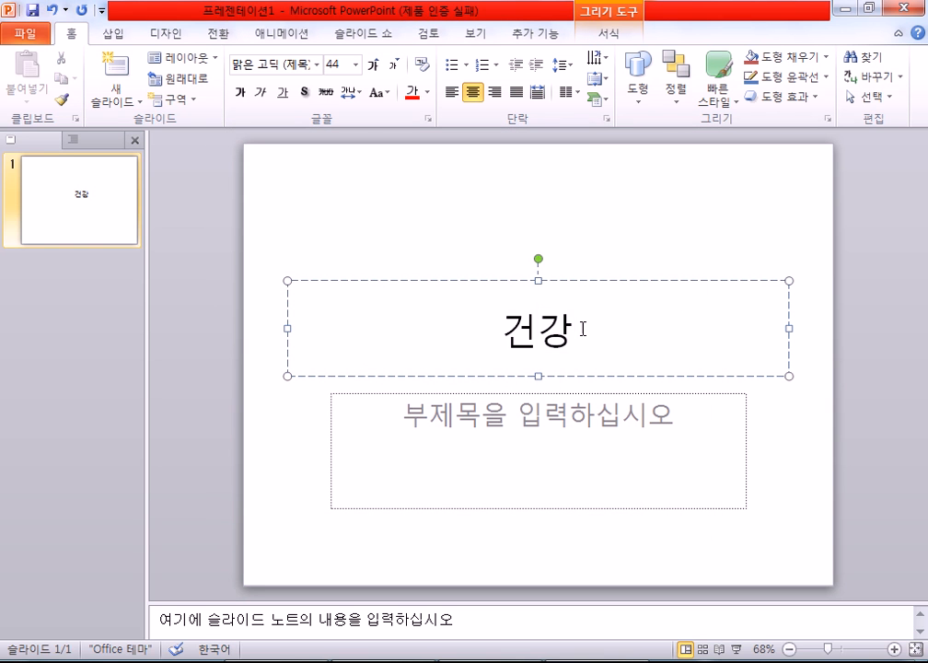
- Start the Hangul/Hanja conversion of 건강 and look up the candidate 健康 in the Hanja dictionary, without converting
{"action": "key", "text": "Hangul_Hanja"}
{"action": "left_click_drag", "start_coordinate": [370, 176], "coordinate": [327, 90]}
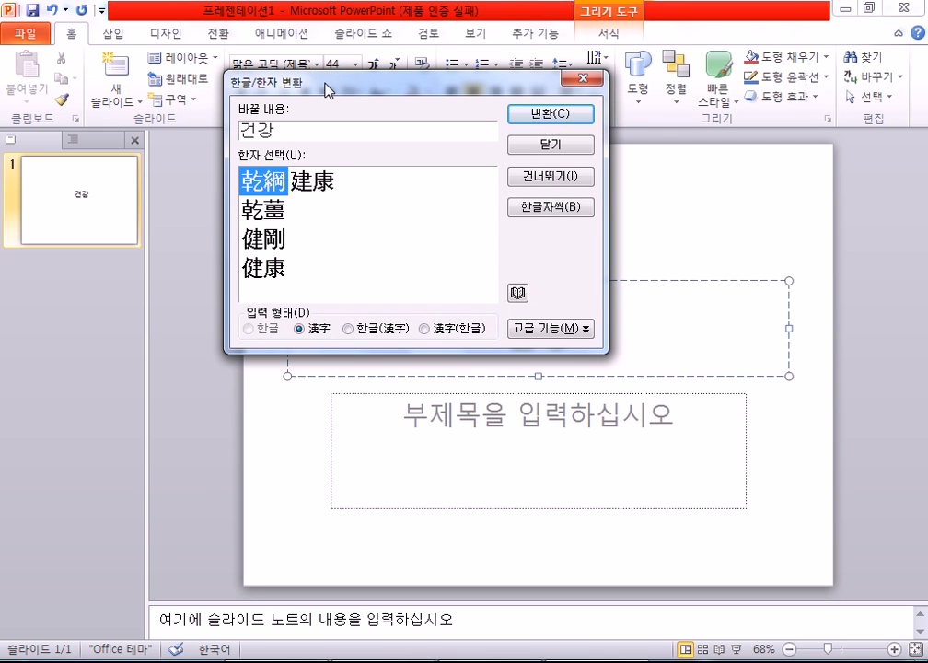
{"action": "left_click", "coordinate": [276, 268]}
{"action": "left_click", "coordinate": [518, 292]}
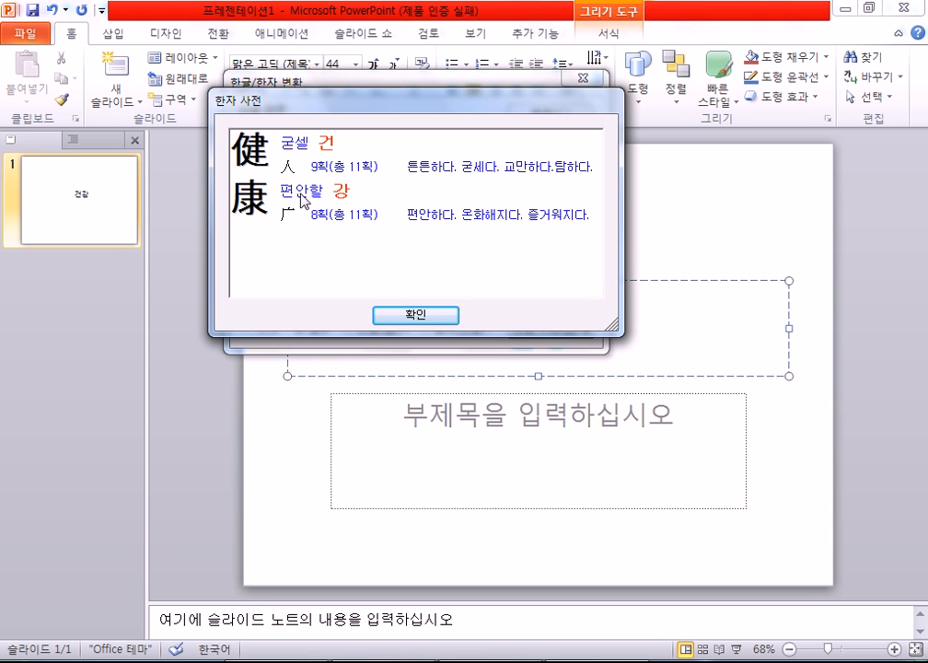
{"action": "left_click", "coordinate": [416, 314]}
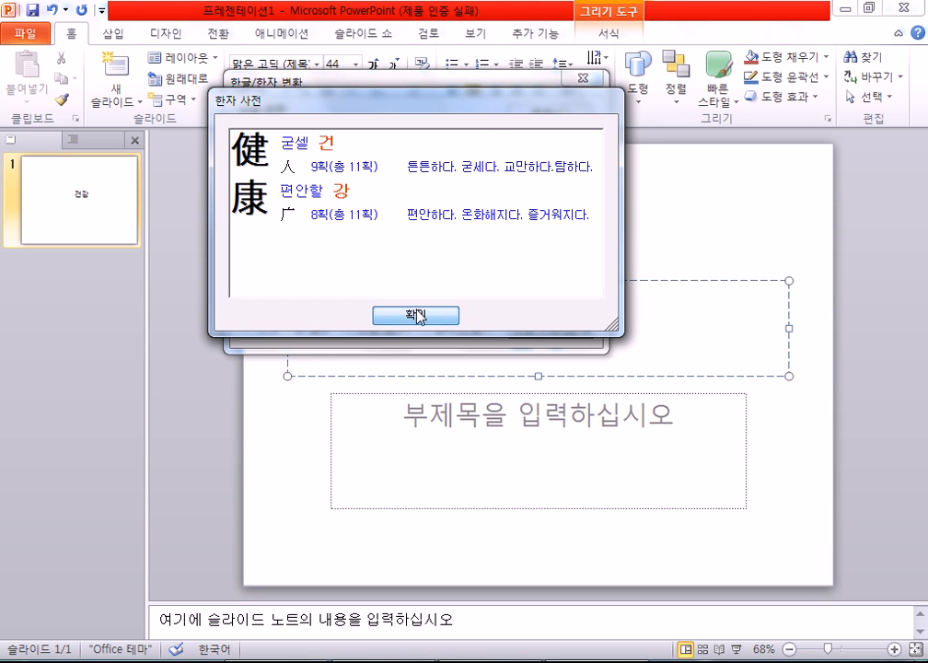
{"action": "left_click_drag", "start_coordinate": [383, 91], "coordinate": [380, 136]}
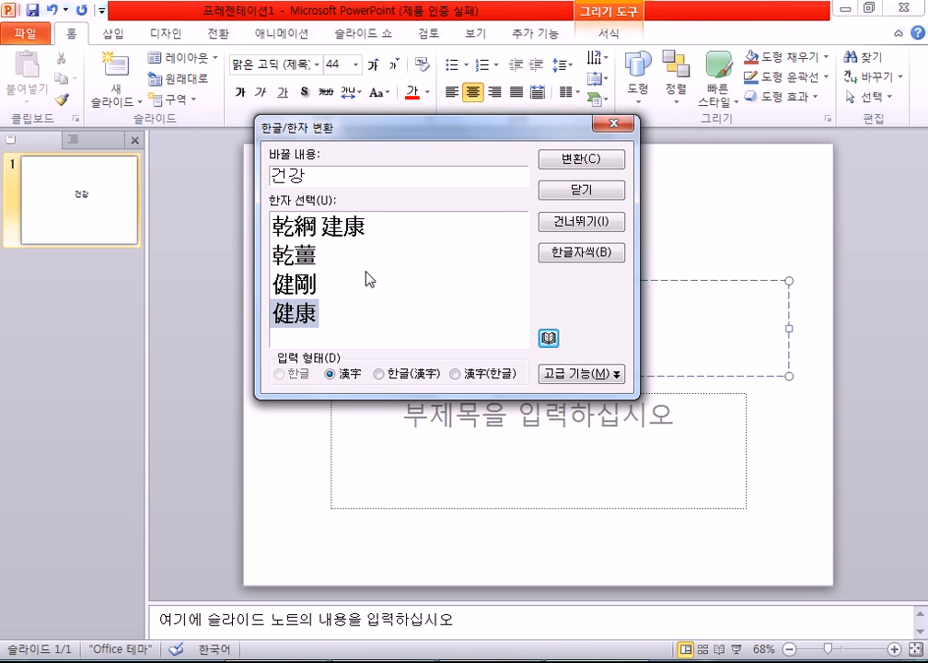
{"action": "left_click_drag", "start_coordinate": [353, 135], "coordinate": [327, 144]}
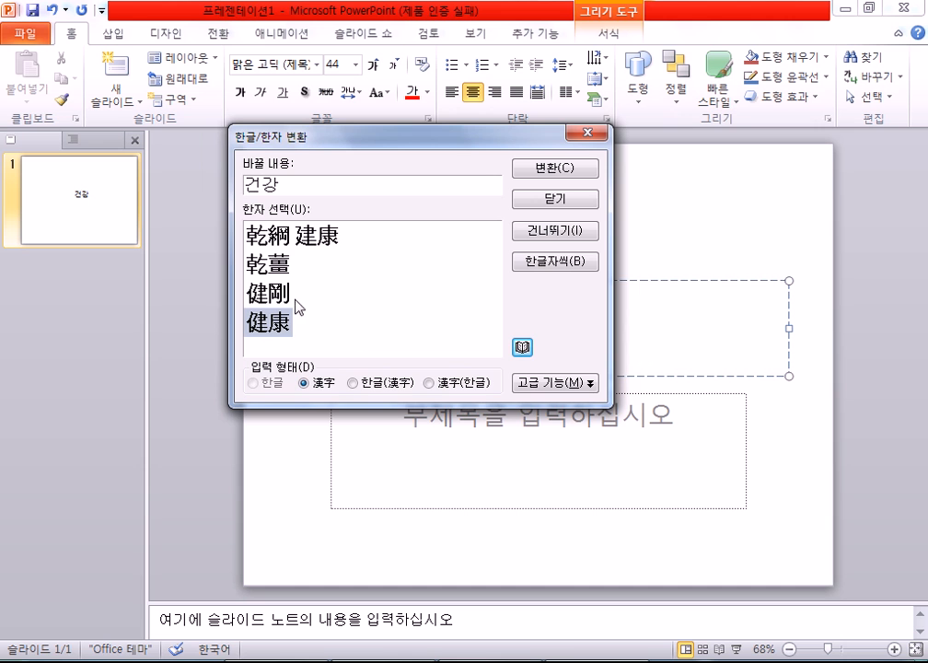
{"action": "left_click_drag", "start_coordinate": [360, 136], "coordinate": [444, 125]}
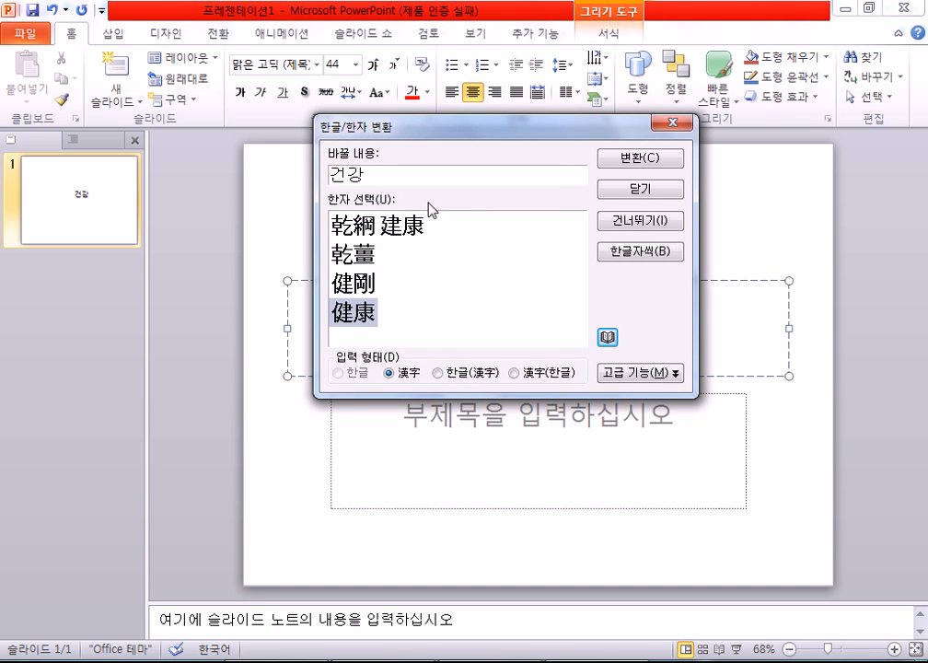
{"action": "key", "text": "Escape"}
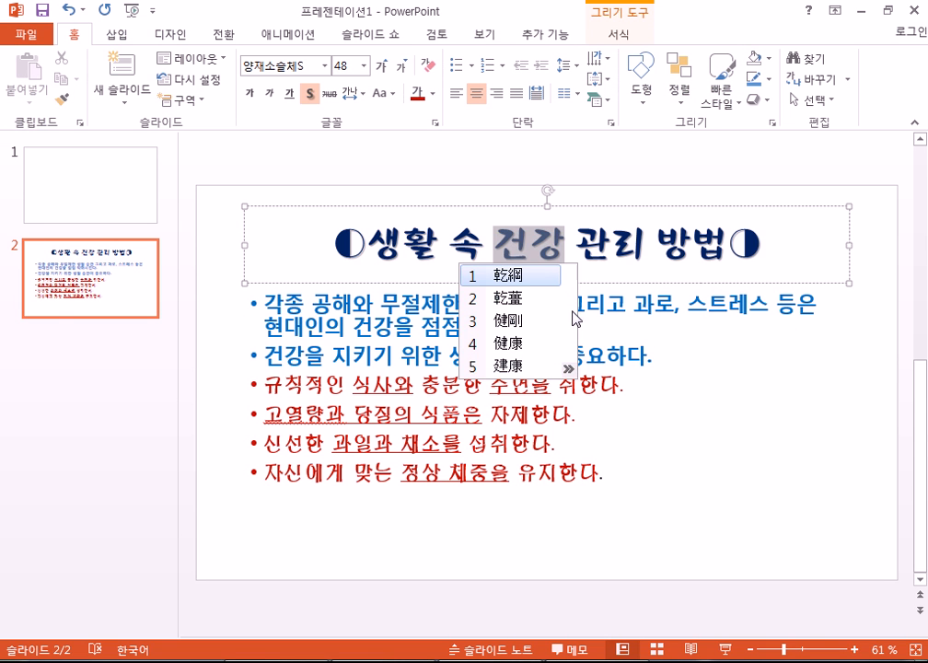
- Try the Hangul/Hanja conversion of 건강 in the PowerPoint 2010 window with the candidate 健康
{"action": "key", "text": "Hangul_Hanja"}
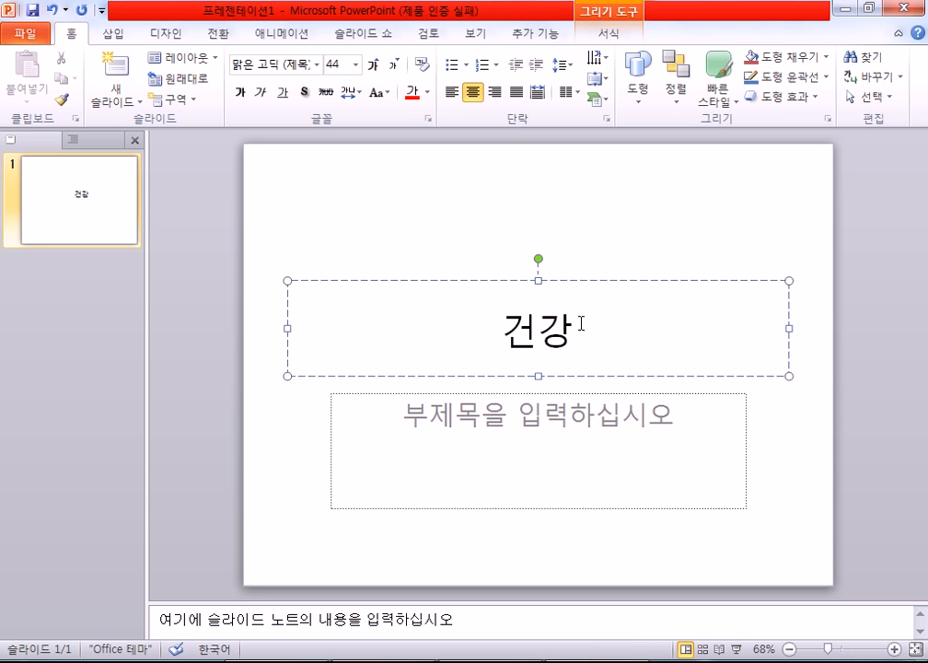
{"action": "left_click", "coordinate": [580, 324]}
{"action": "key", "text": "Hangul_Hanja"}
{"action": "left_click", "coordinate": [310, 353]}
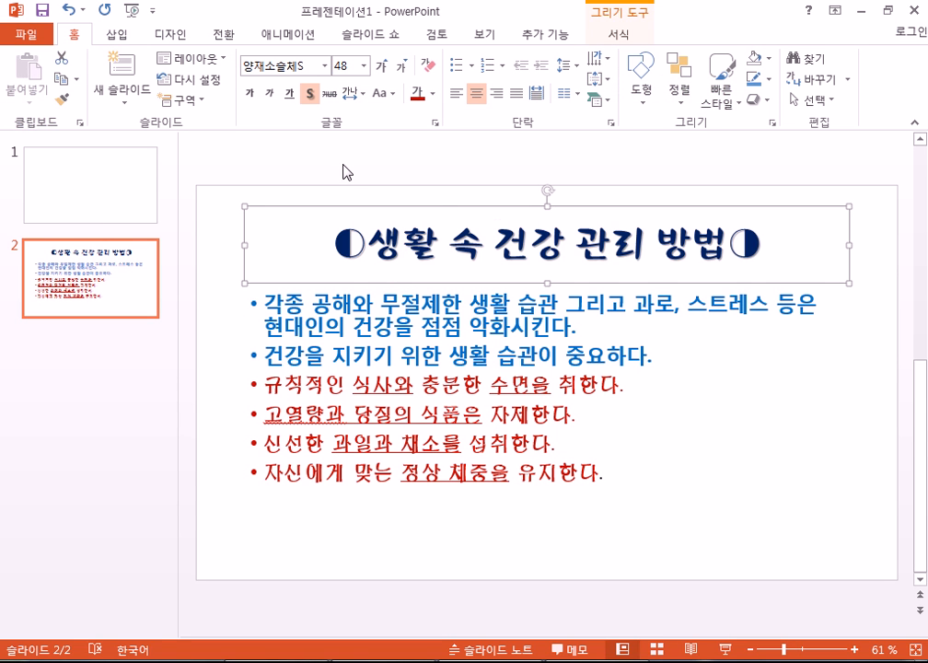
- Start the Hangul/Hanja conversion of 건강 in the slide 2 title, choosing the candidate 健康 and the 漢字 input form
{"action": "left_click", "coordinate": [512, 241]}
{"action": "left_click_drag", "start_coordinate": [512, 241], "coordinate": [539, 243]}
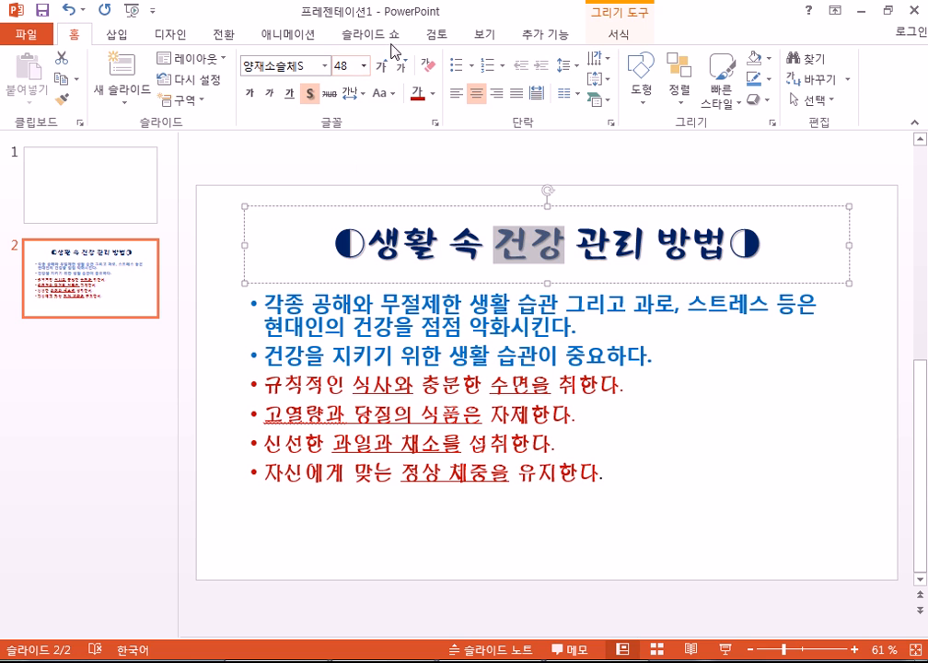
{"action": "left_click", "coordinate": [442, 41]}
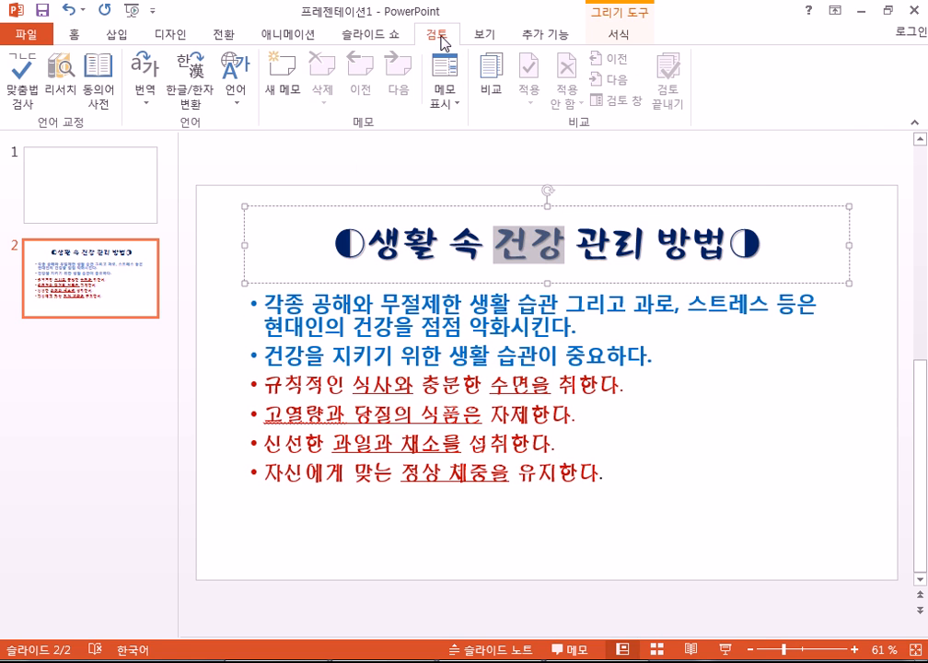
{"action": "left_click", "coordinate": [200, 86]}
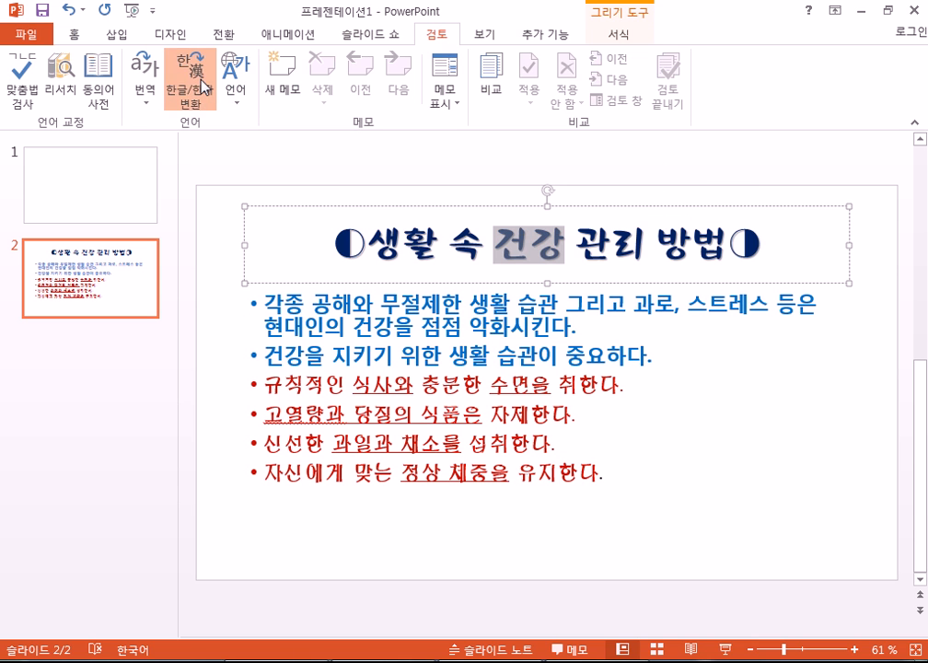
{"action": "left_click_drag", "start_coordinate": [354, 175], "coordinate": [413, 138]}
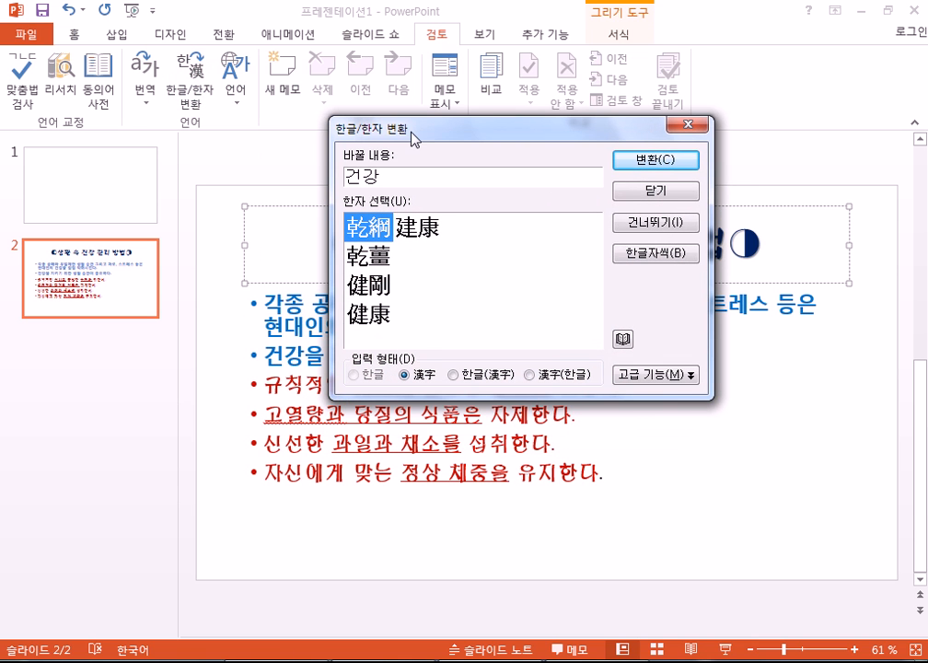
{"action": "left_click", "coordinate": [369, 322]}
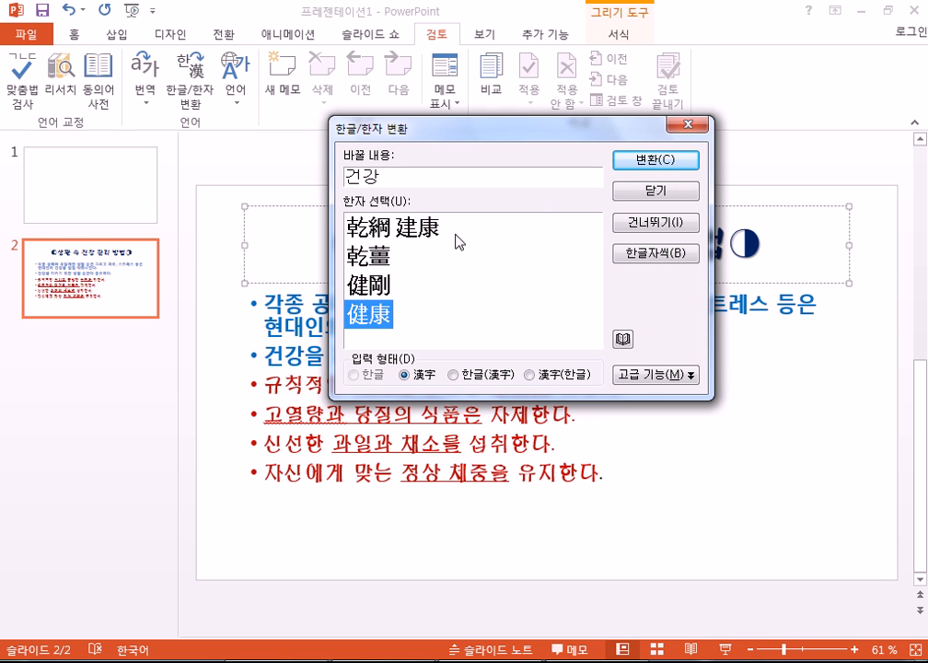
{"action": "left_click_drag", "start_coordinate": [575, 131], "coordinate": [582, 69]}
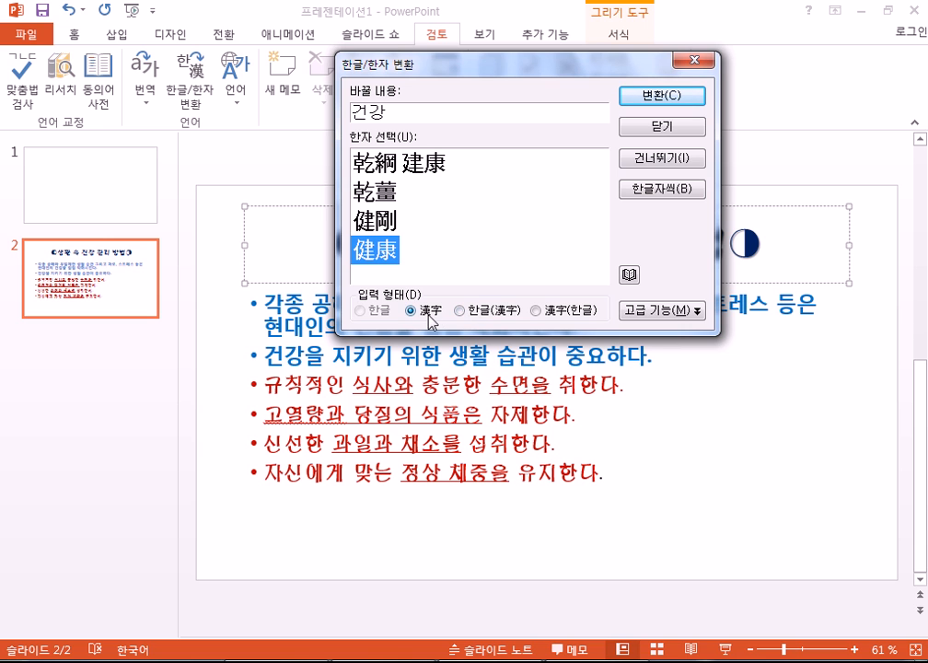
{"action": "left_click", "coordinate": [480, 315]}
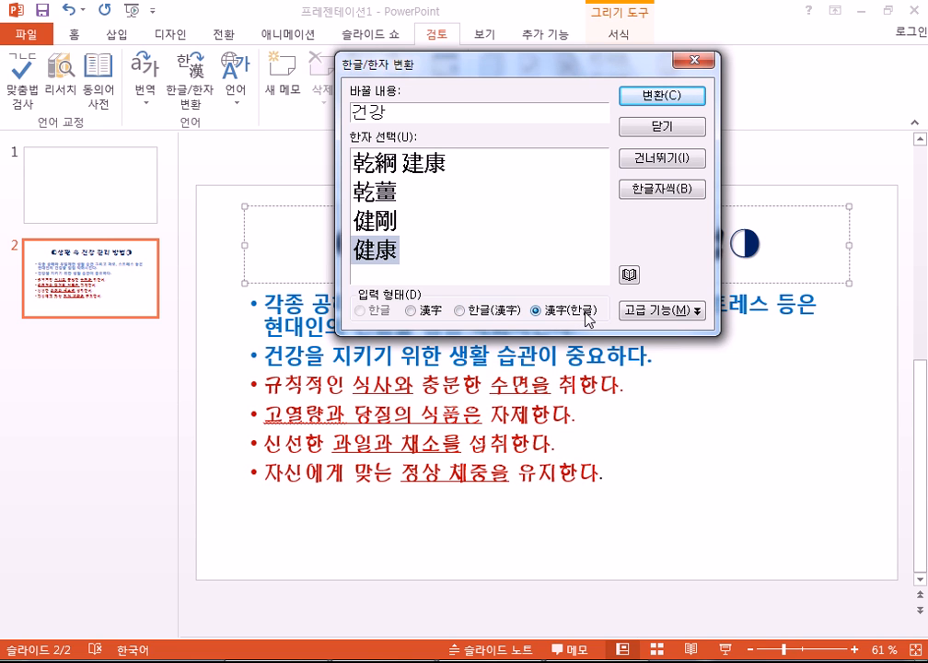
{"action": "left_click", "coordinate": [427, 311]}
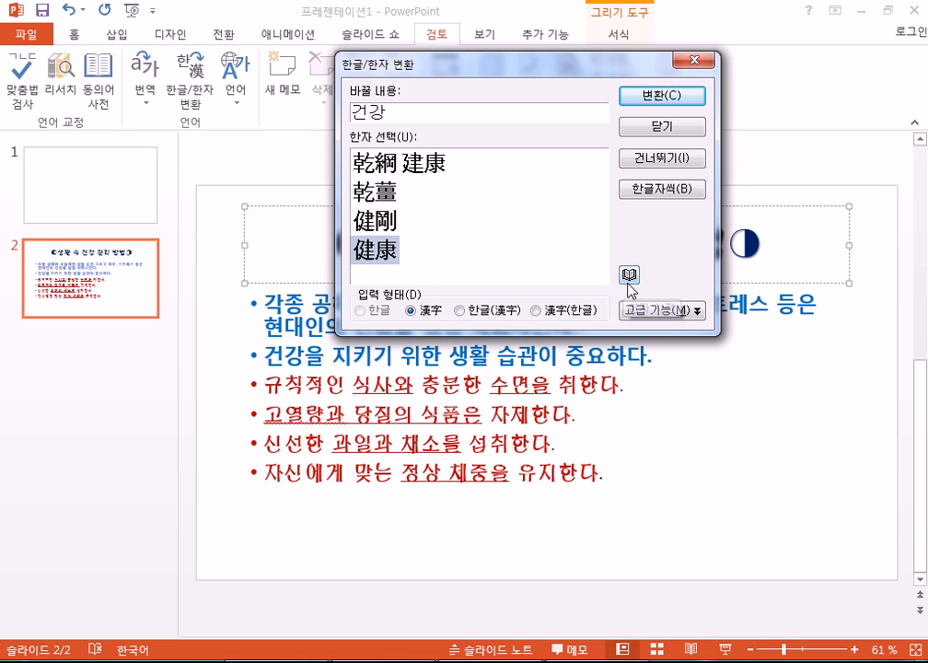
- Check 健康 in the Hanja dictionary and convert the title word 건강 to it
{"action": "left_click", "coordinate": [629, 275]}
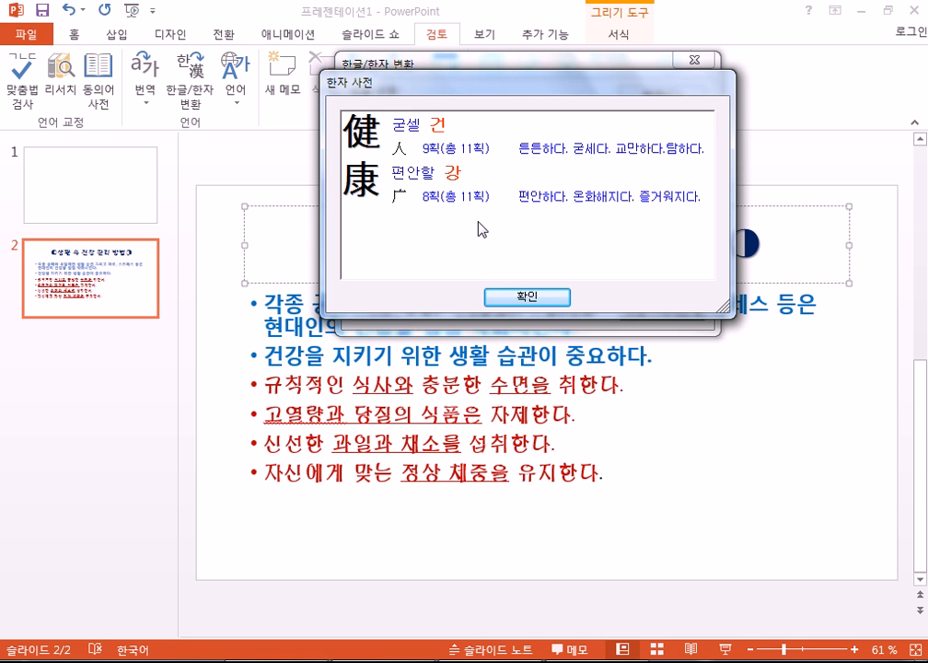
{"action": "left_click", "coordinate": [527, 298]}
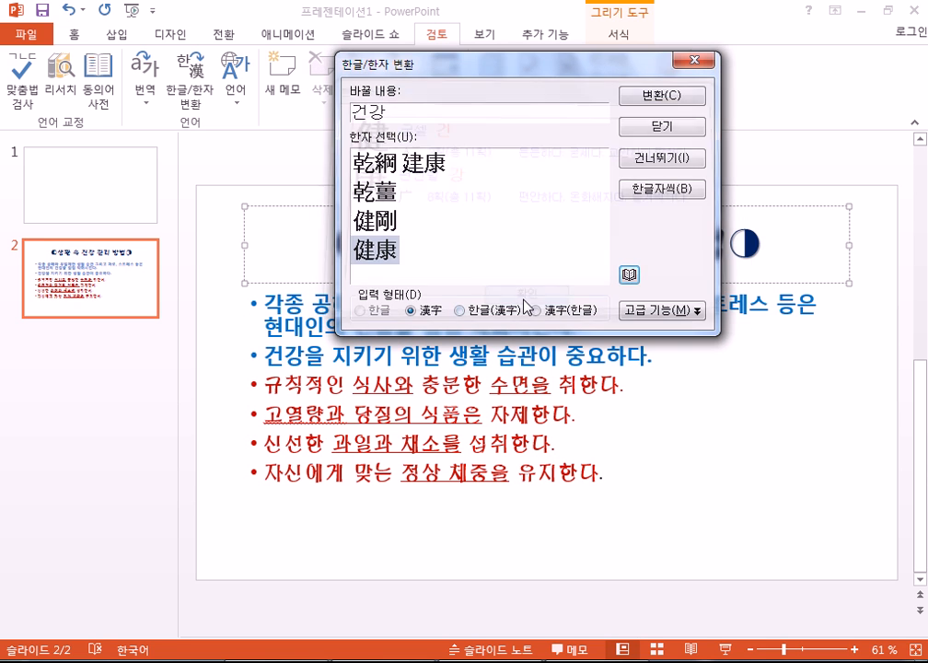
{"action": "left_click", "coordinate": [667, 95]}
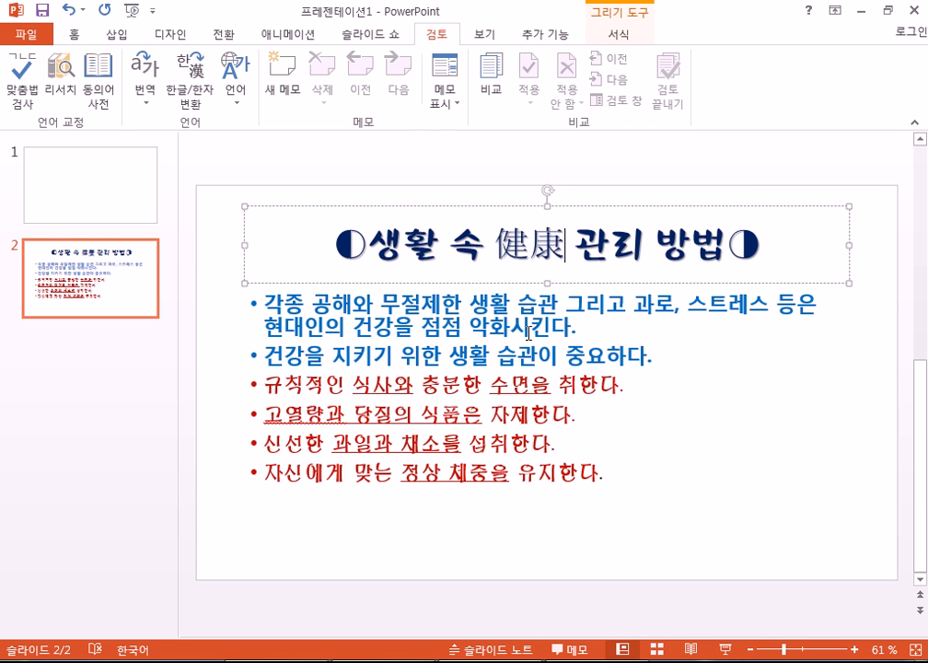
- Examine how 健康 in the title can be converted back to Hangul, in the candidate list and the conversion dialog
{"action": "double_click", "coordinate": [550, 258]}
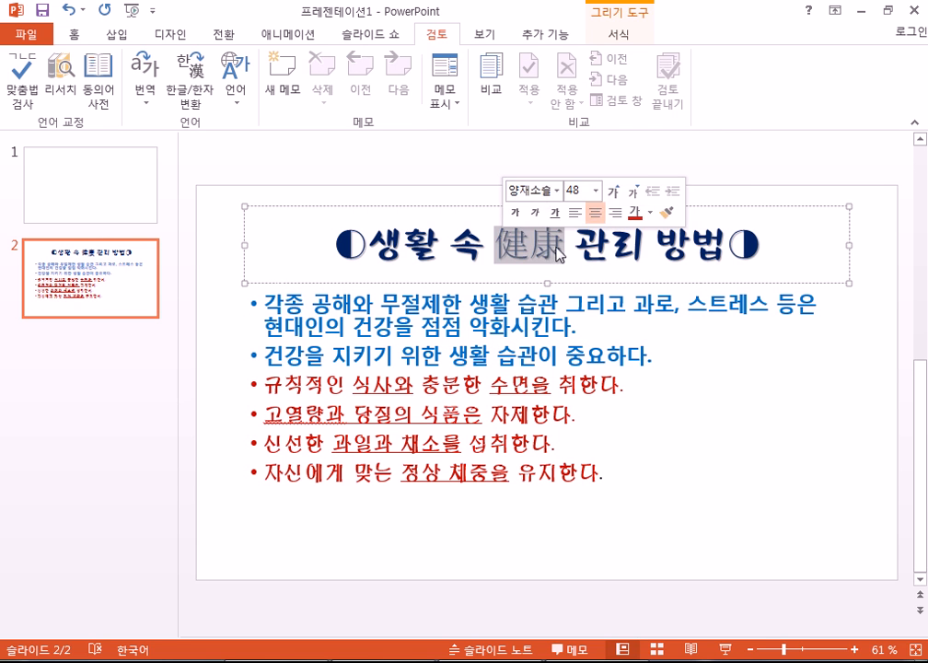
{"action": "left_click", "coordinate": [552, 260]}
{"action": "key", "text": "Hangul_Hanja"}
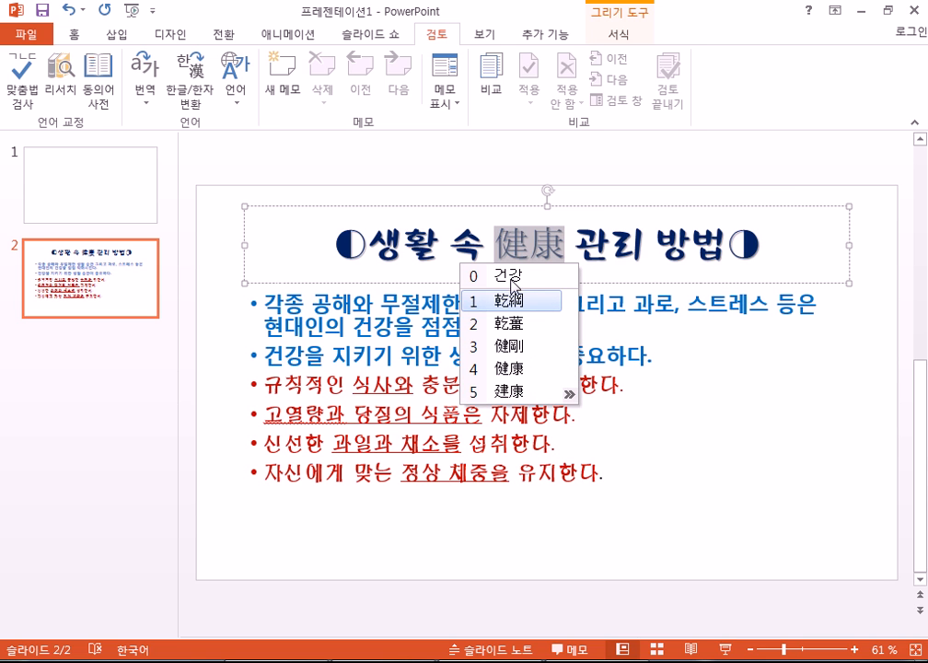
{"action": "left_click", "coordinate": [572, 246]}
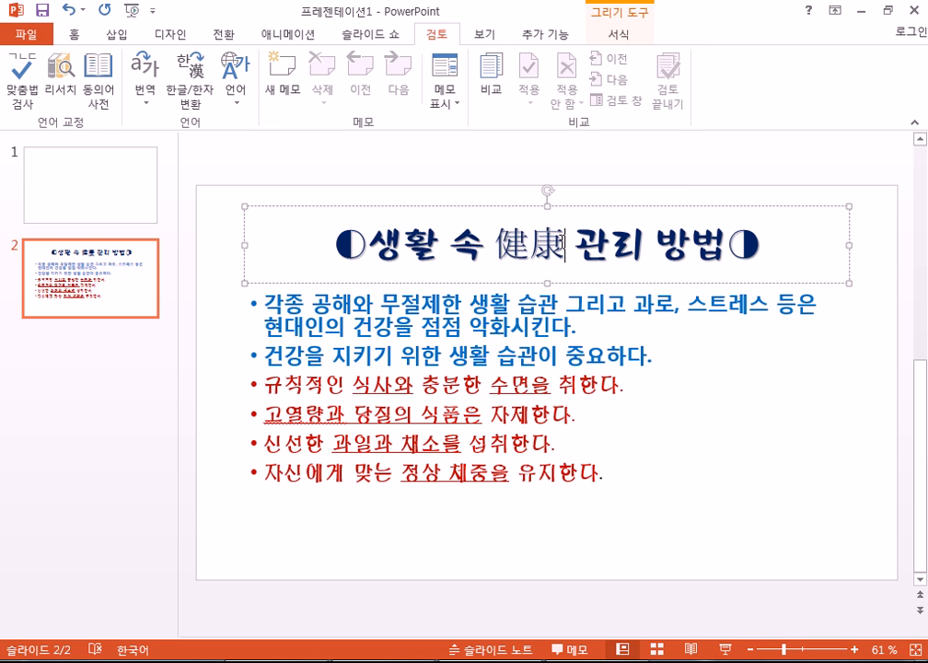
{"action": "left_click", "coordinate": [211, 88]}
{"action": "mouse_move", "coordinate": [457, 181]}
{"action": "left_mouse_down"}
{"action": "mouse_move", "coordinate": [397, 156]}
{"action": "mouse_move", "coordinate": [440, 180]}
{"action": "left_mouse_up"}
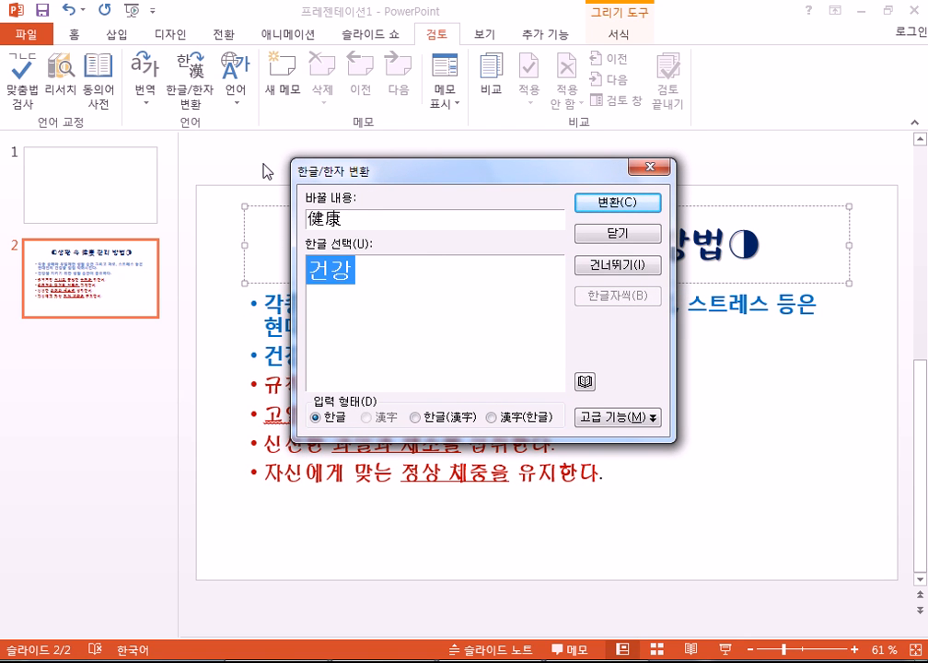
{"action": "key", "text": "Escape"}
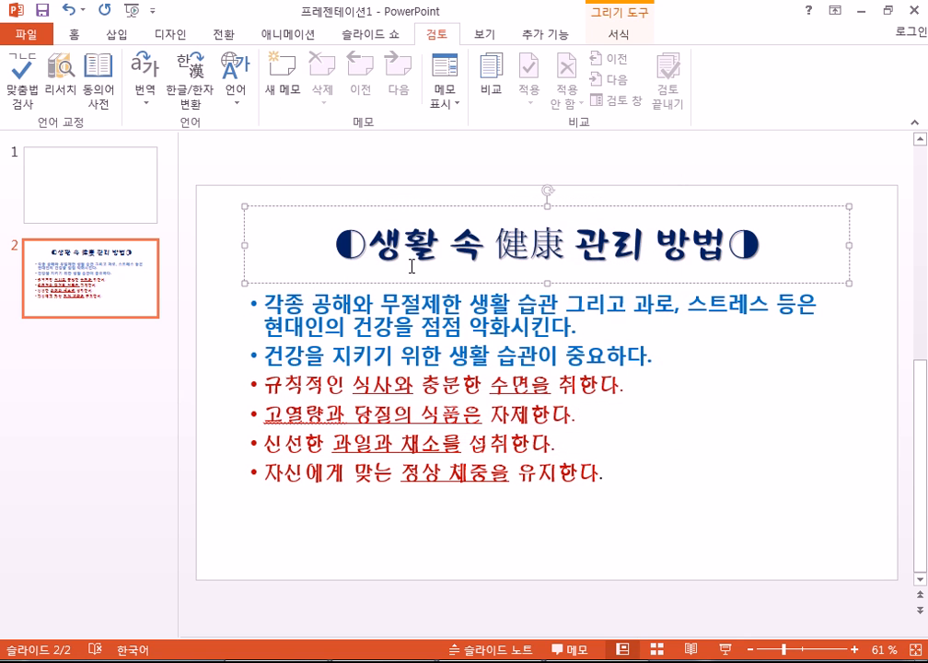
{"action": "left_click", "coordinate": [565, 247]}
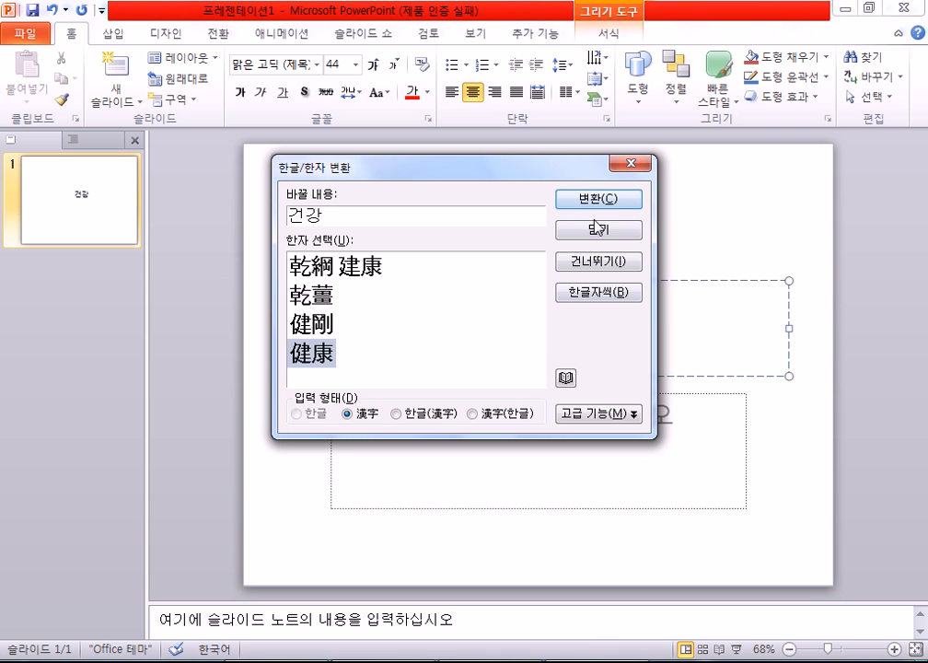
- Close the Hangul/Hanja conversion dialog in PowerPoint 2010 without converting, and close that presentation window
{"action": "left_click", "coordinate": [598, 226]}
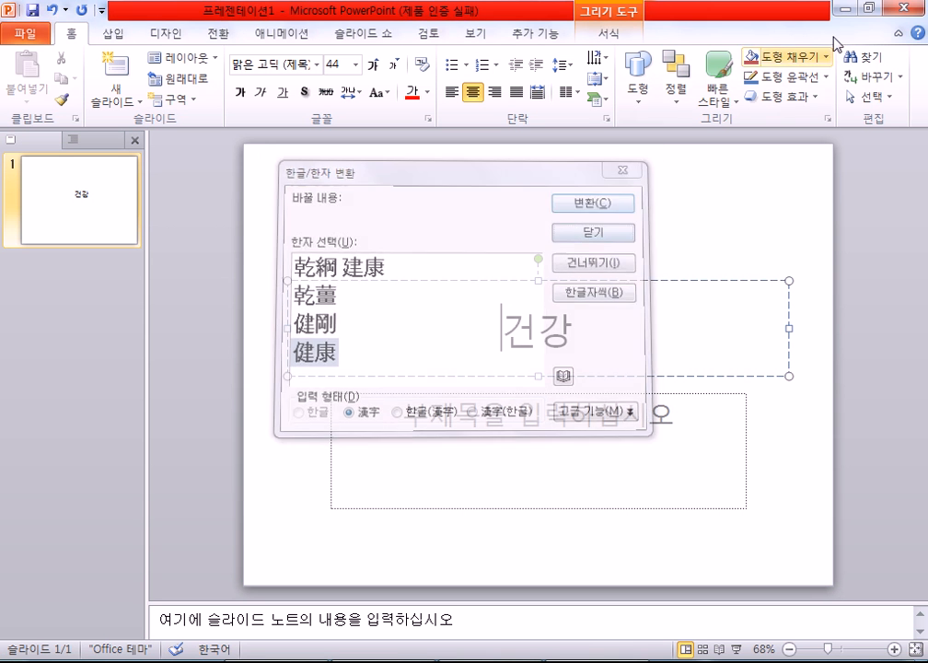
{"action": "left_click", "coordinate": [906, 7]}
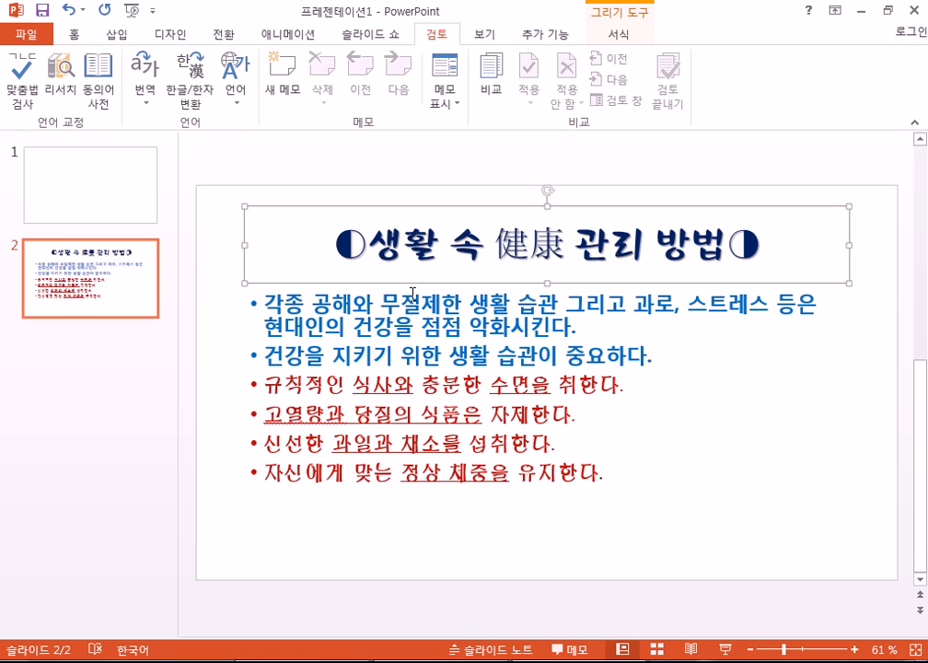
- Look up the candidates 官吏 and 管理 for the title word 관리 in the Hanja dictionary, and close the conversion without applying it
{"action": "double_click", "coordinate": [637, 246]}
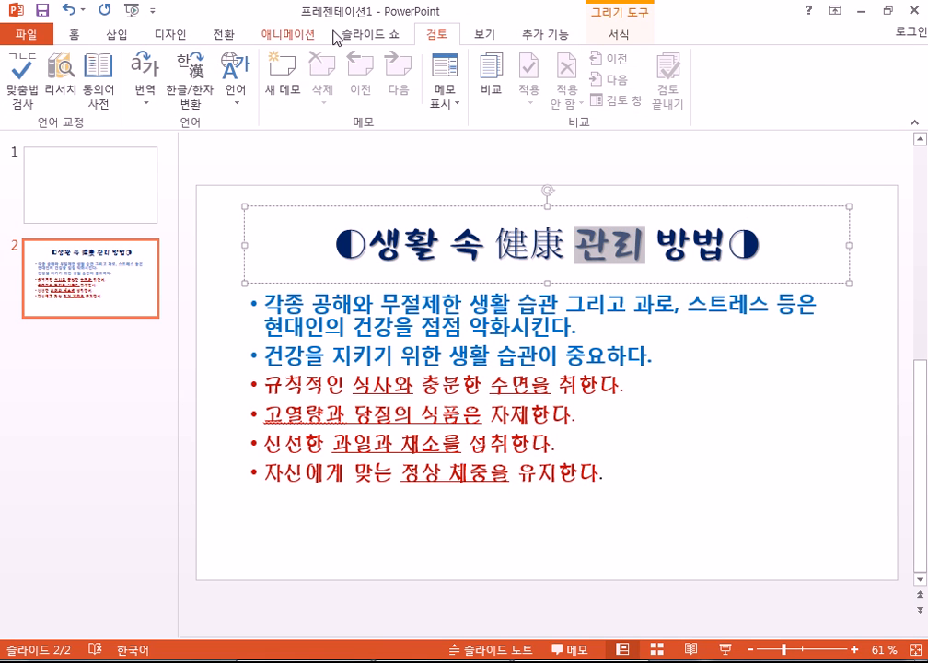
{"action": "left_click", "coordinate": [188, 97]}
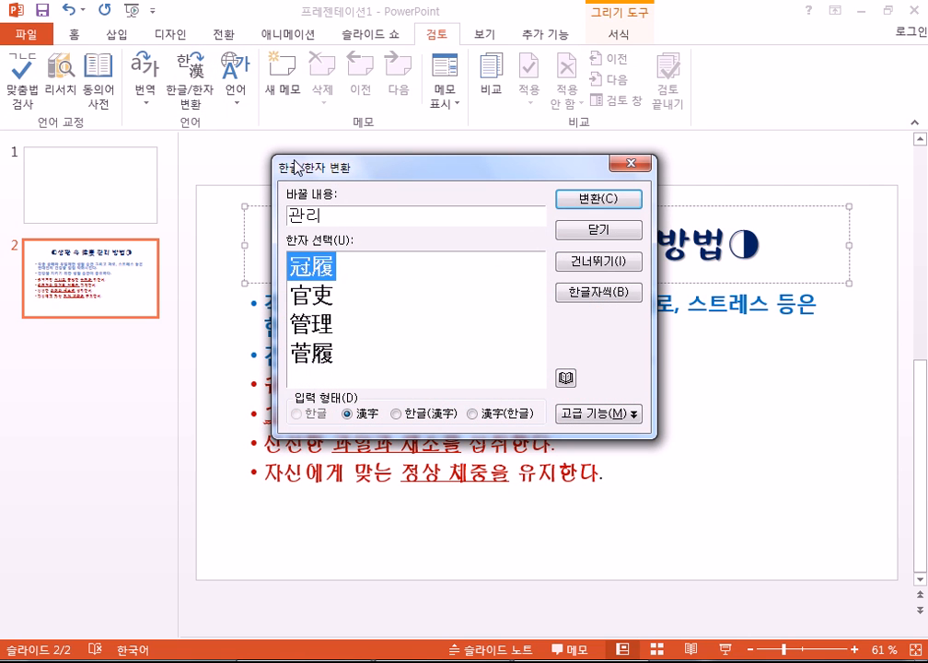
{"action": "left_click", "coordinate": [324, 302]}
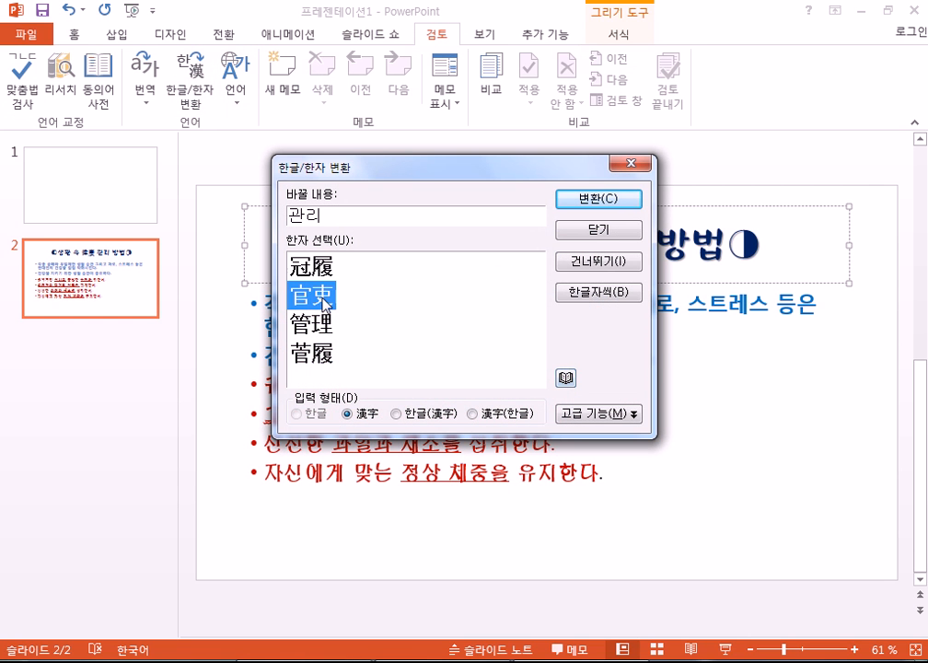
{"action": "left_click", "coordinate": [565, 379]}
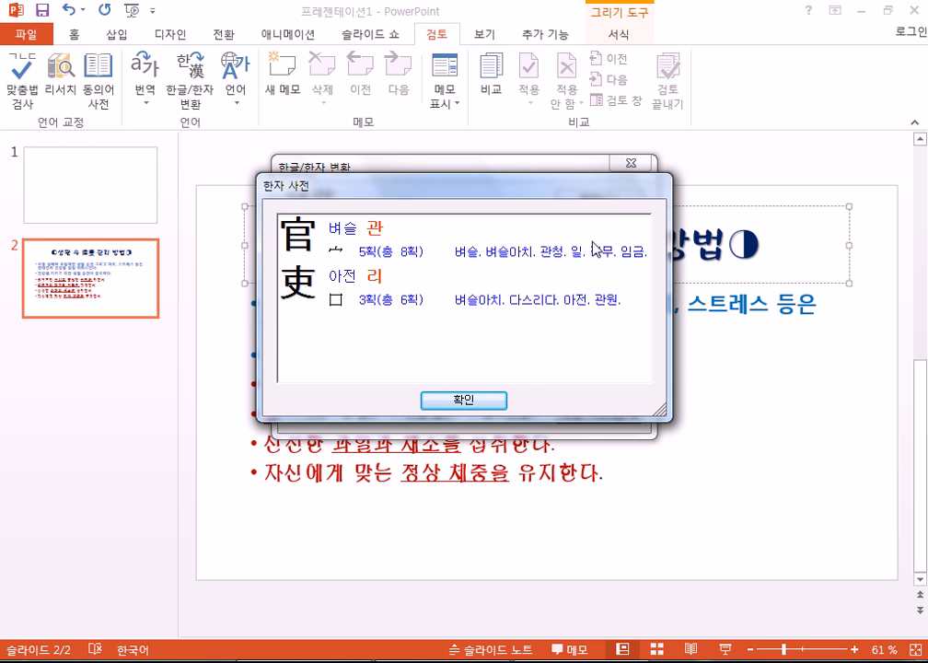
{"action": "left_click", "coordinate": [464, 399]}
{"action": "left_click", "coordinate": [311, 323]}
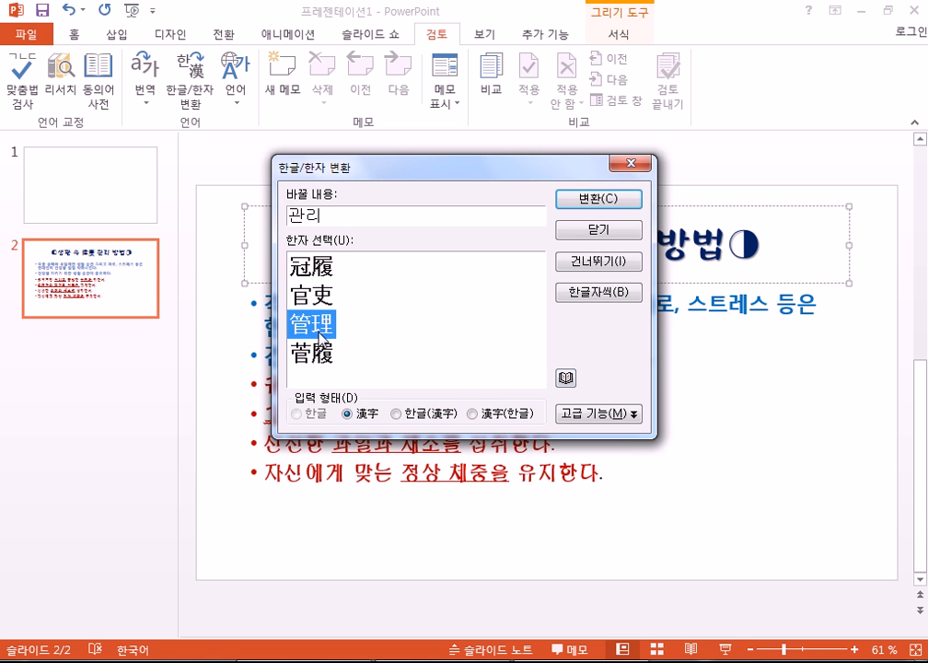
{"action": "left_click", "coordinate": [565, 378]}
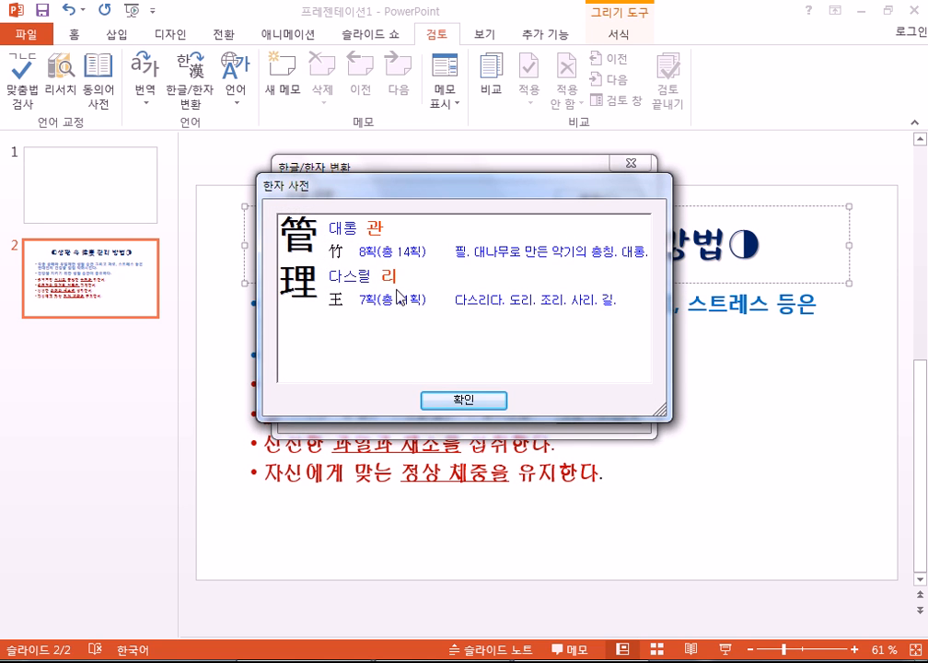
{"action": "key", "text": "Return"}
{"action": "left_click", "coordinate": [313, 266]}
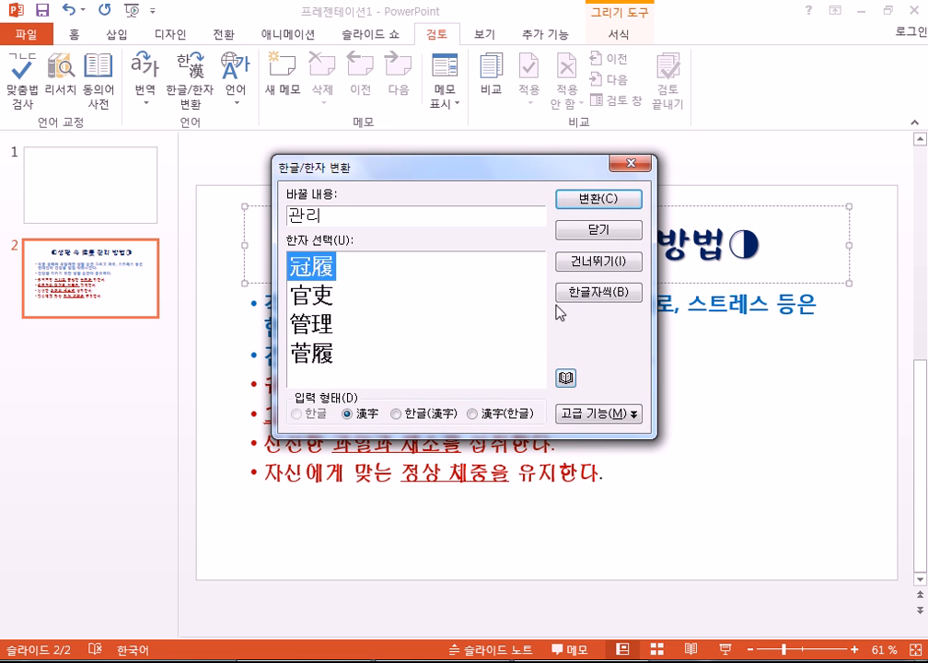
{"action": "left_click", "coordinate": [613, 236]}
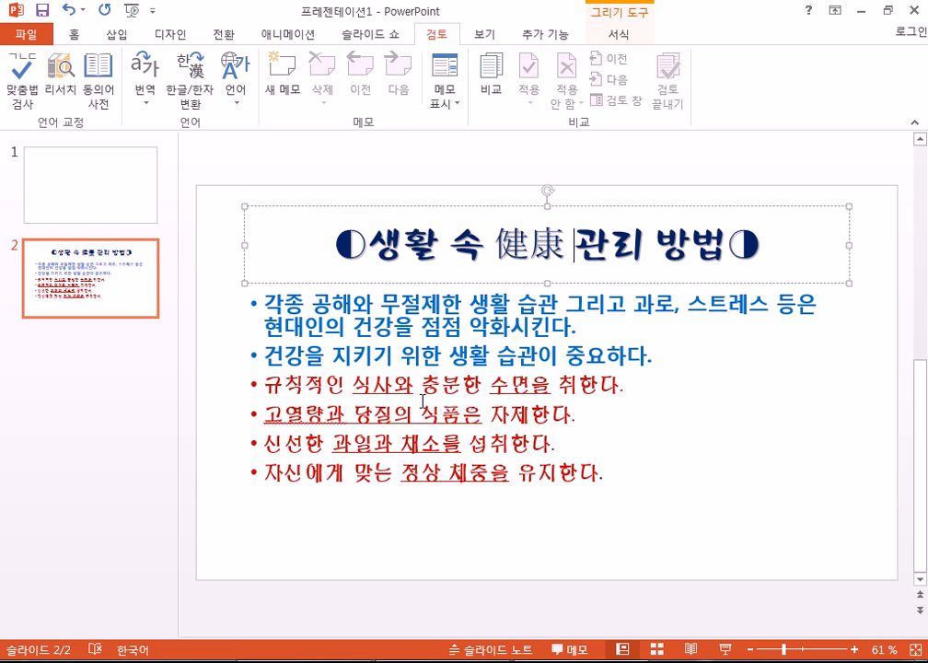
- Convert 식사 in the third bullet of the body text to the Hanja 食事
{"action": "double_click", "coordinate": [368, 383]}
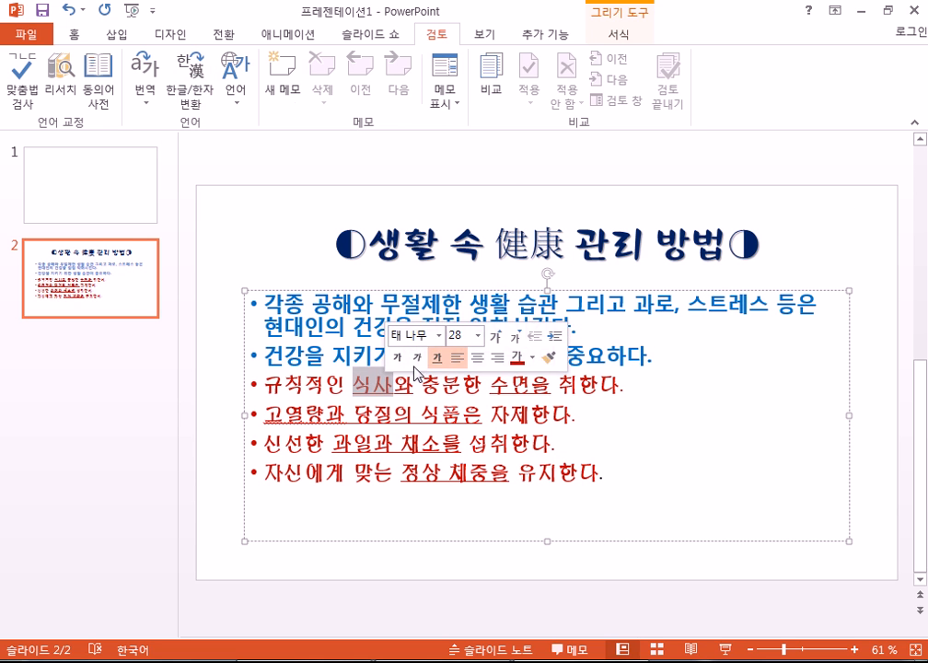
{"action": "left_click", "coordinate": [211, 78]}
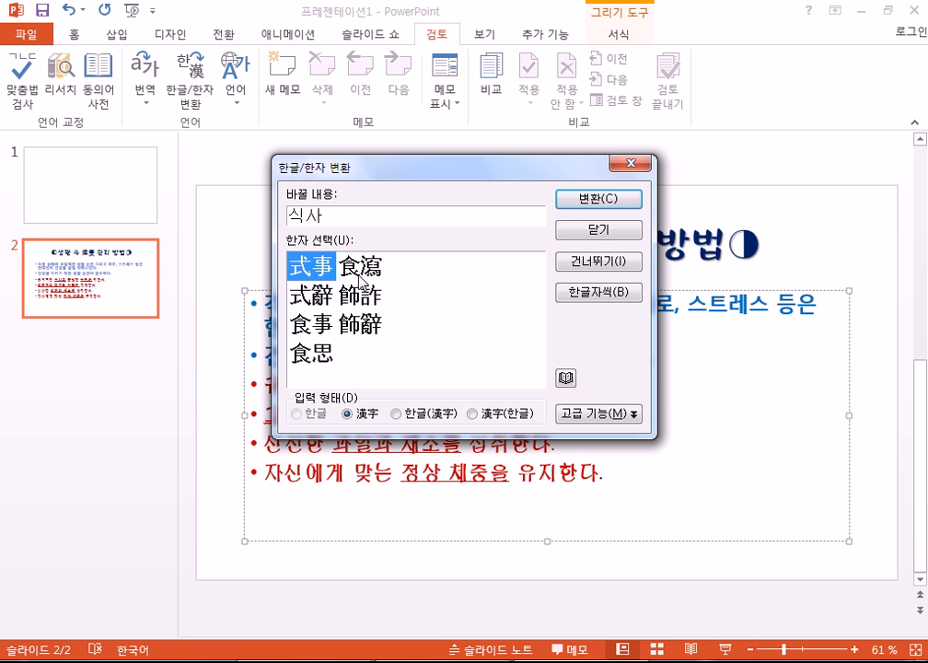
{"action": "left_click", "coordinate": [312, 324]}
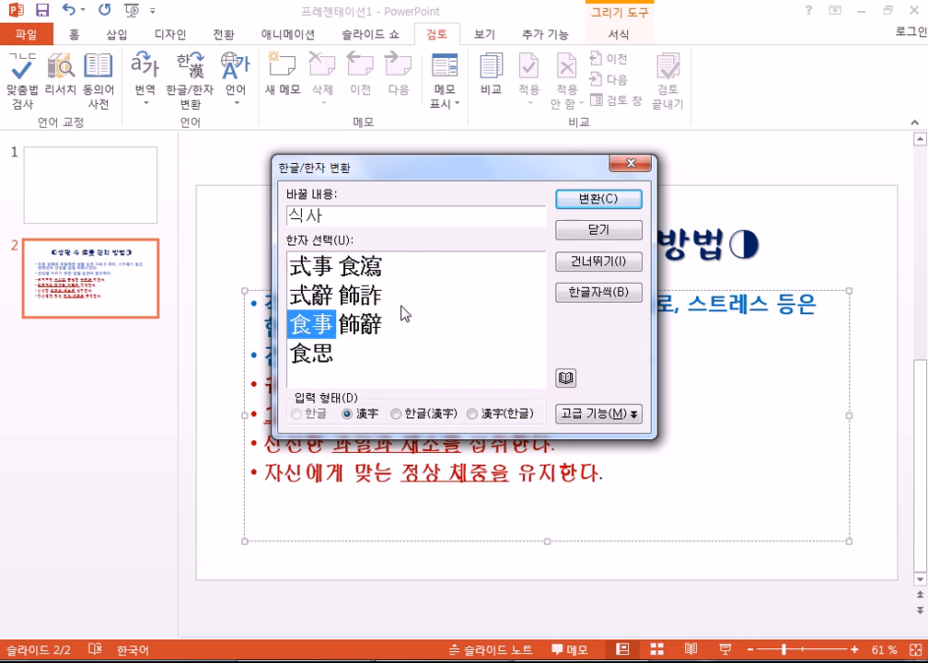
{"action": "left_click", "coordinate": [610, 199]}
- Convert 수면 in the third bullet to the Hanja 睡眠, checking its meaning in the Hanja dictionary
{"action": "double_click", "coordinate": [509, 382]}
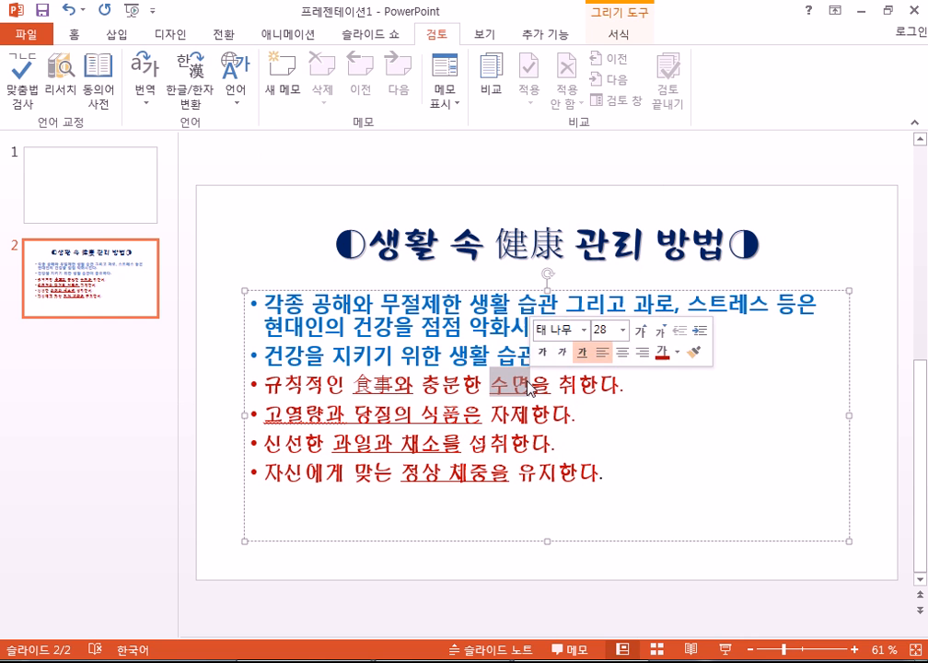
{"action": "left_click", "coordinate": [190, 78]}
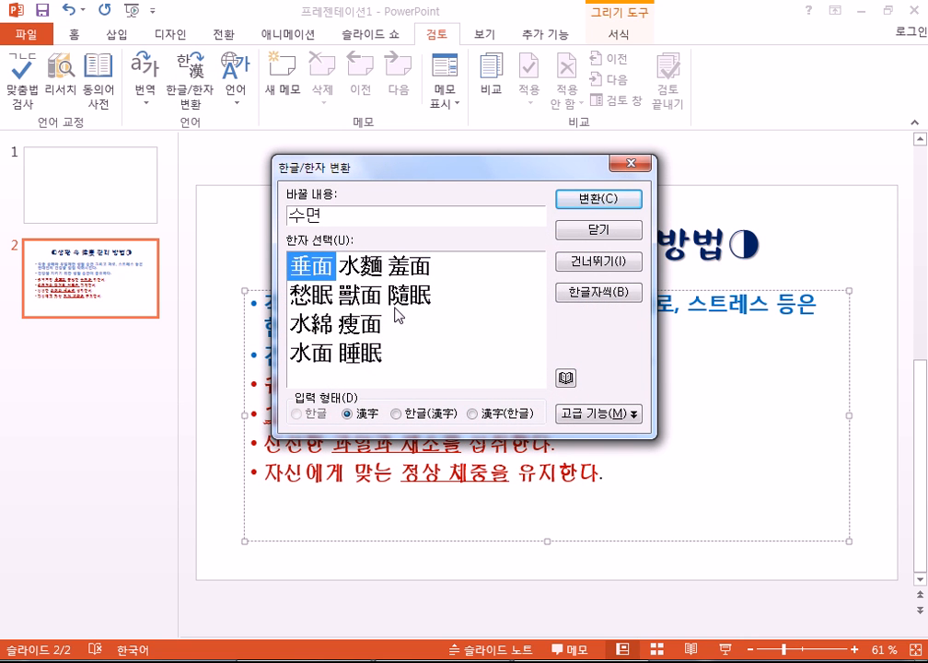
{"action": "left_click", "coordinate": [364, 361]}
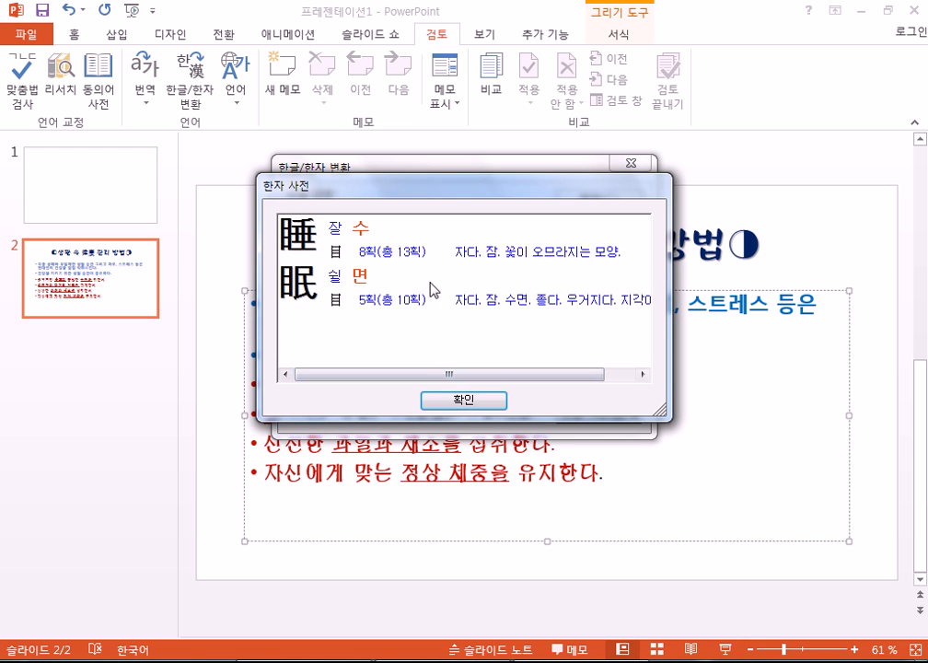
{"action": "left_click", "coordinate": [464, 398]}
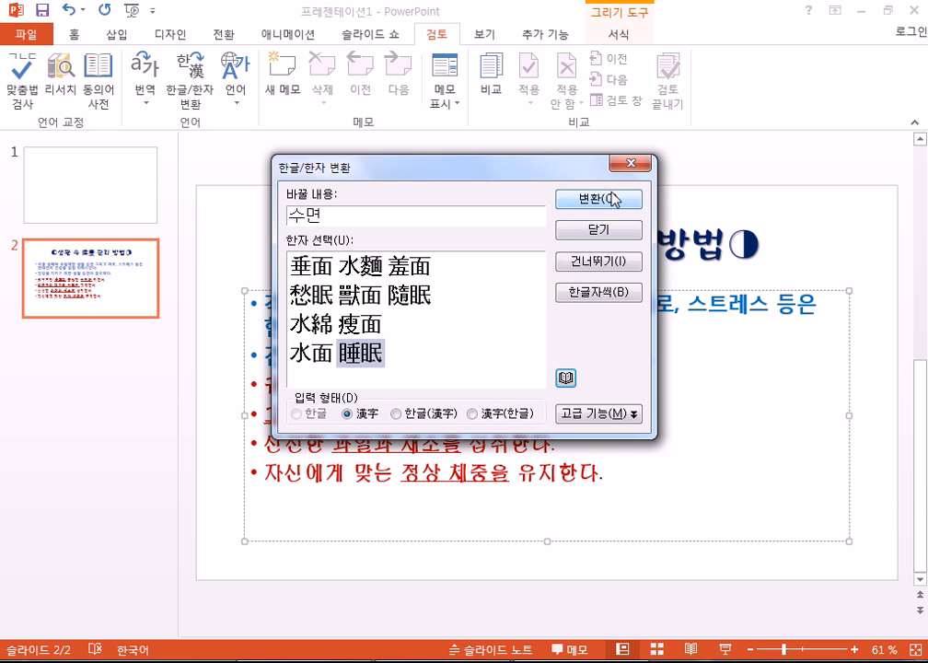
{"action": "left_click", "coordinate": [613, 197]}
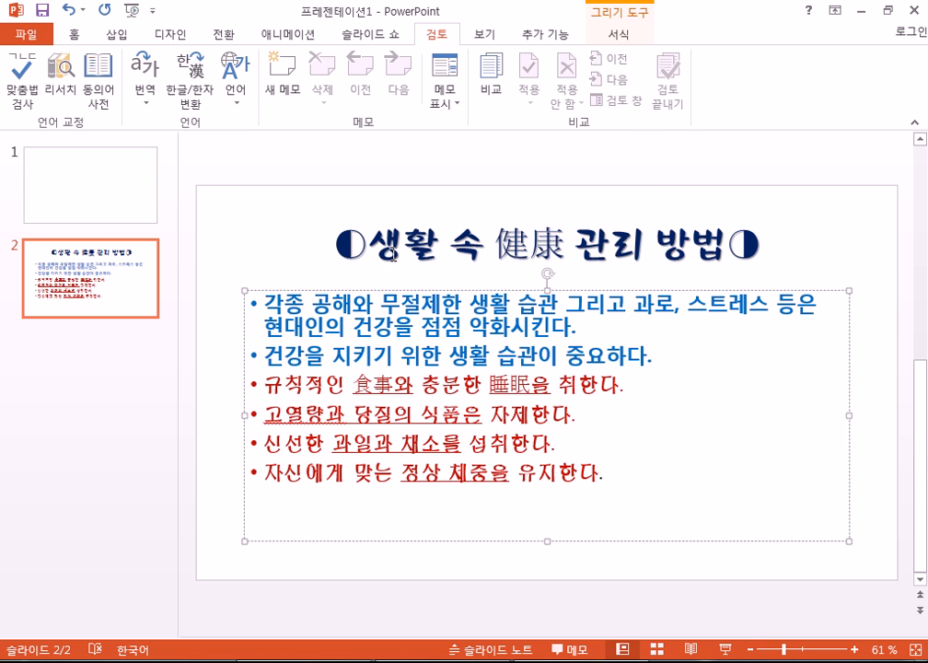
- Check 菜蔬 in the Hanja dictionary and convert 채소 in the fifth bullet to it
{"action": "left_click_drag", "start_coordinate": [401, 445], "coordinate": [445, 443]}
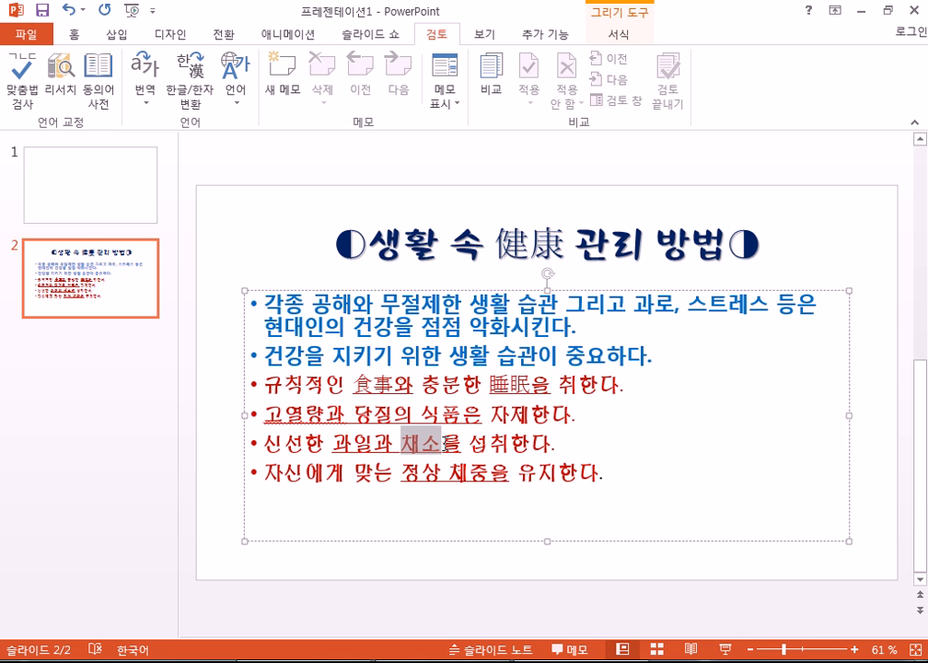
{"action": "left_click", "coordinate": [187, 78]}
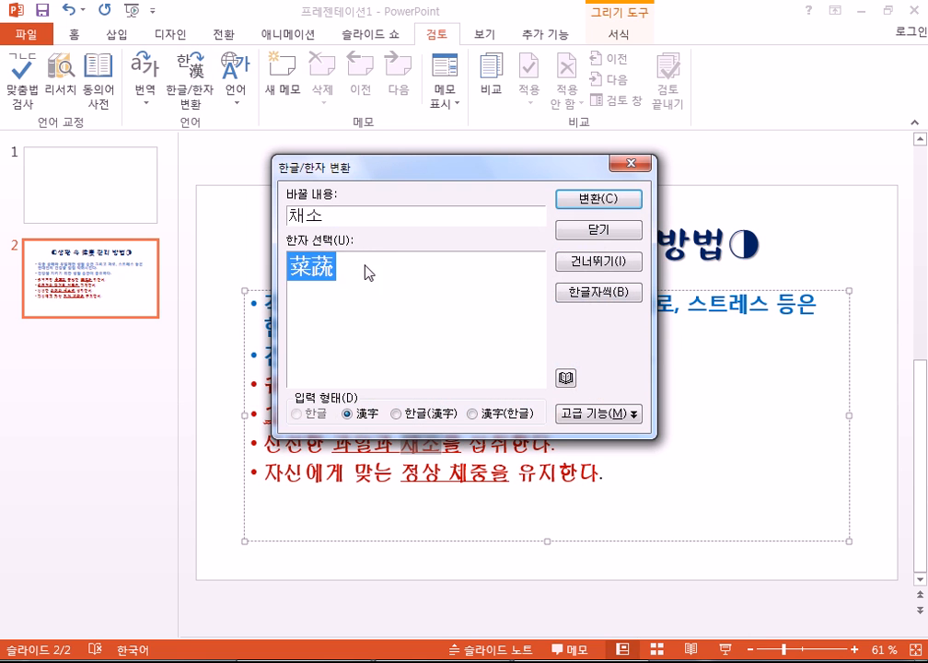
{"action": "left_click", "coordinate": [564, 377]}
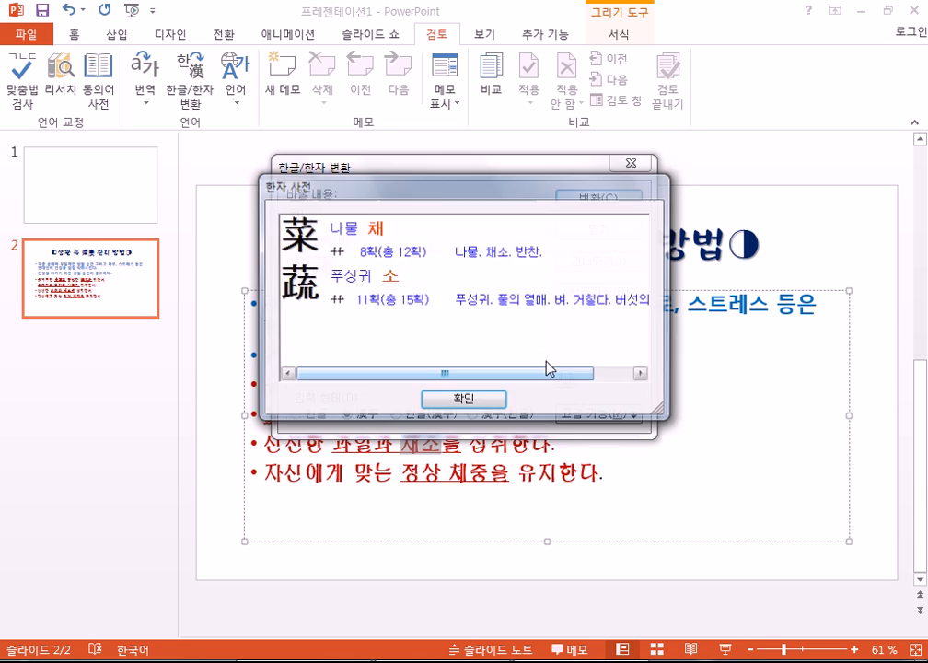
{"action": "left_click", "coordinate": [473, 402]}
{"action": "left_click", "coordinate": [604, 199]}
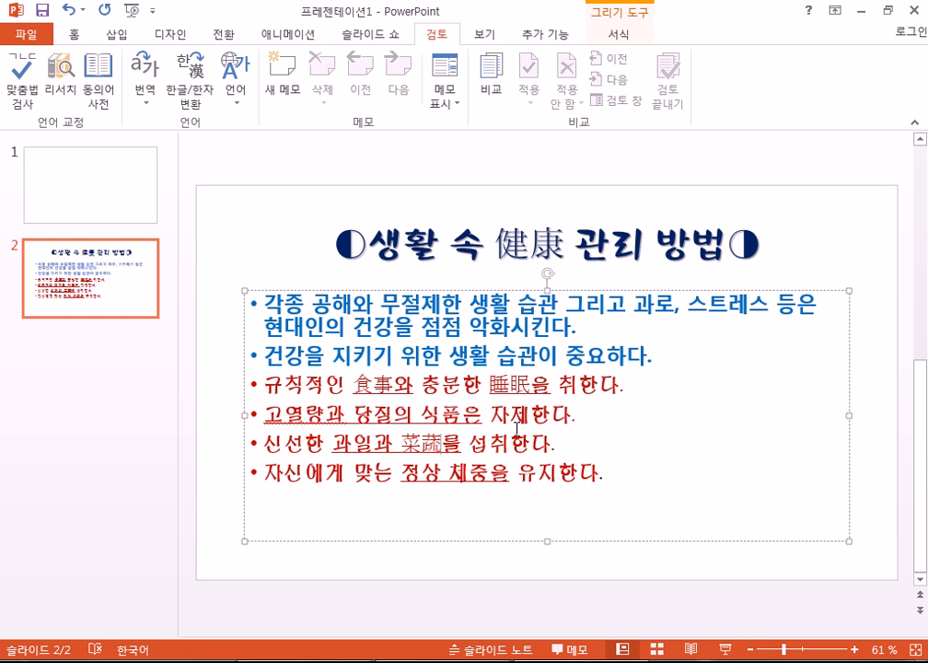
- Convert 체중 in the last bullet to the Hanja 體重
{"action": "left_click_drag", "start_coordinate": [449, 473], "coordinate": [488, 474]}
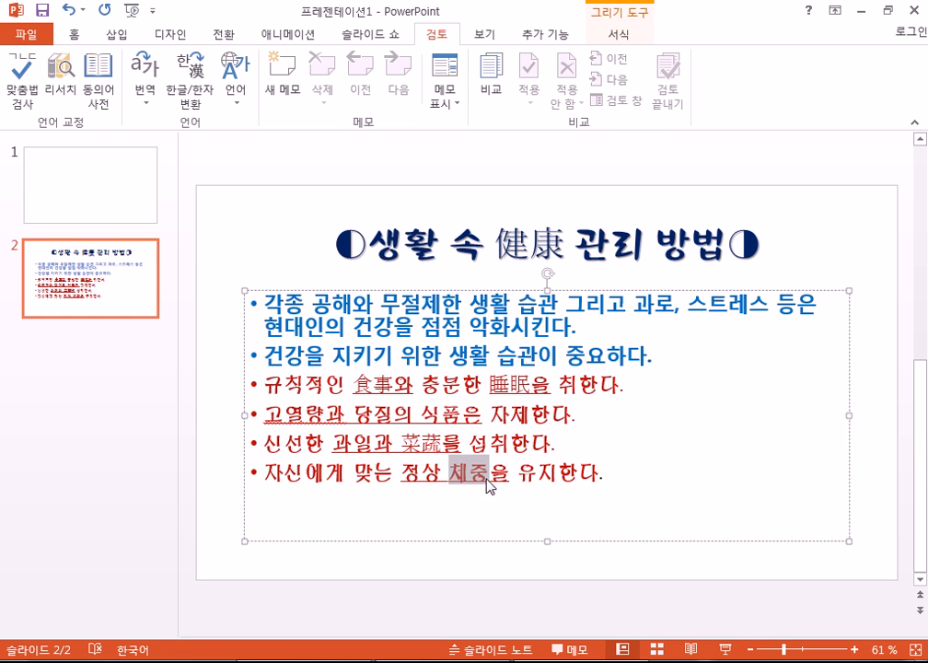
{"action": "left_click", "coordinate": [192, 97]}
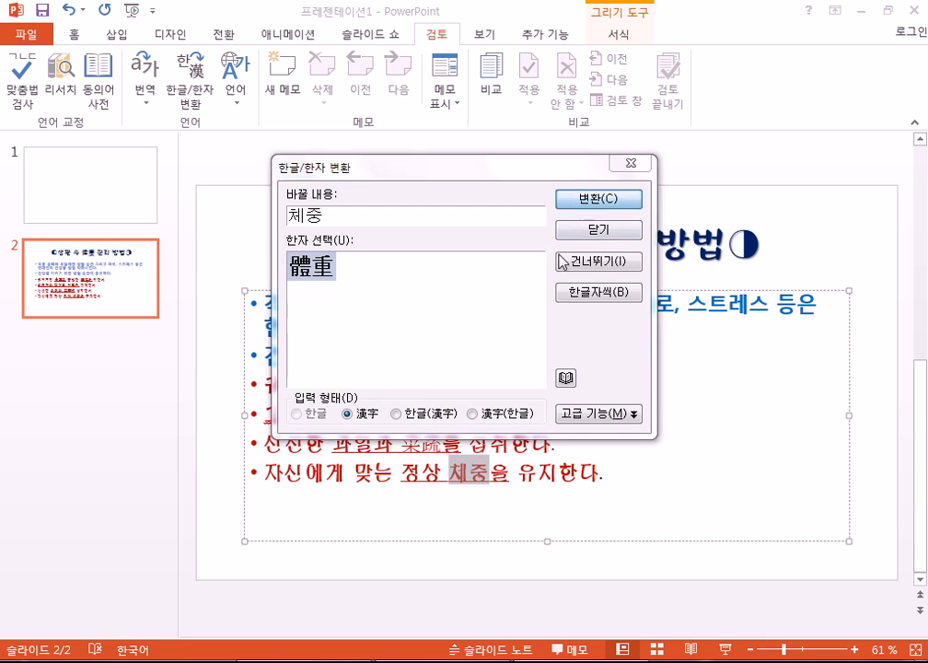
{"action": "key", "text": "Return"}
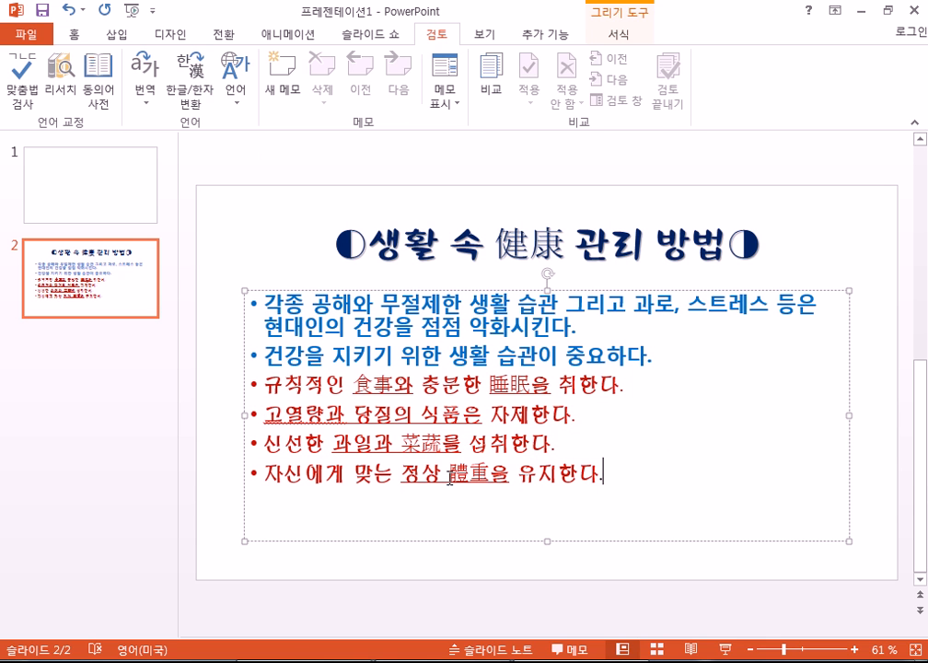
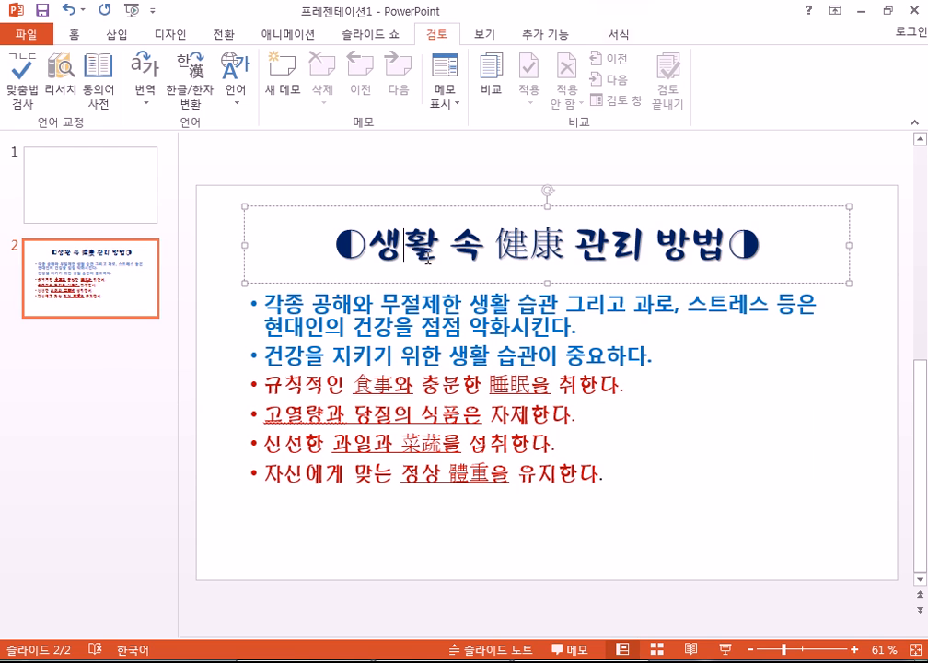
- View the single-character Hanja candidates for 생 in the slide title and dismiss them without converting
{"action": "key", "text": "Hangul_Hanja"}
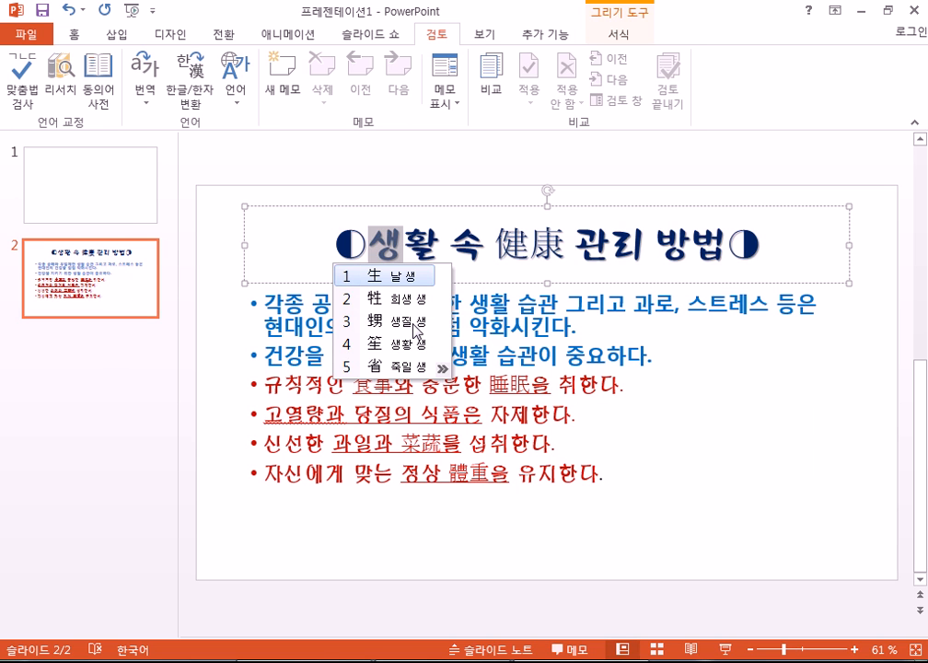
{"action": "key", "text": "Escape"}
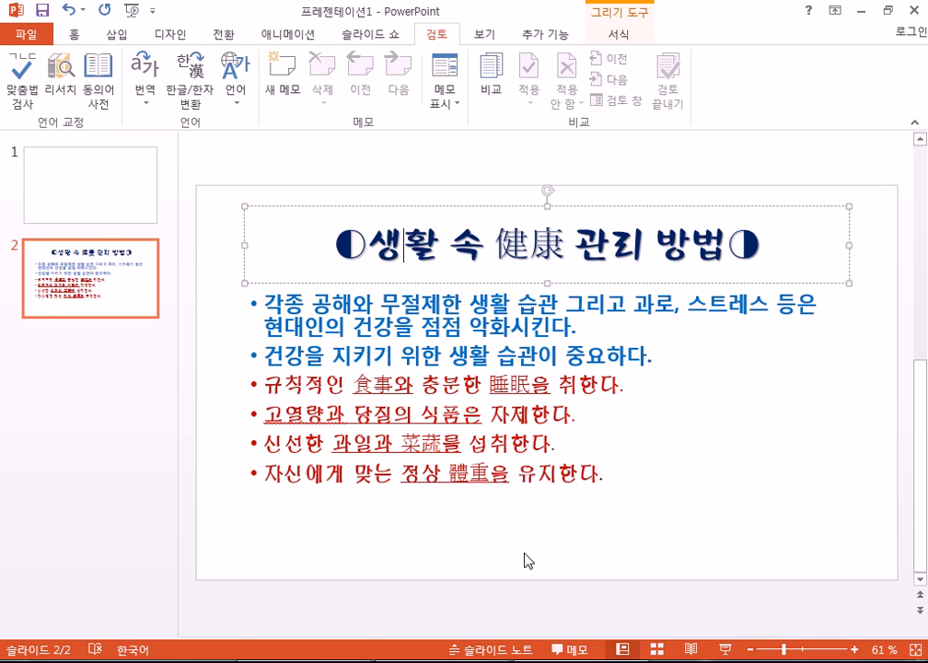
- Open Notepad and enter the Hangul word 생활 in the blank document
{"action": "key", "text": "super"}
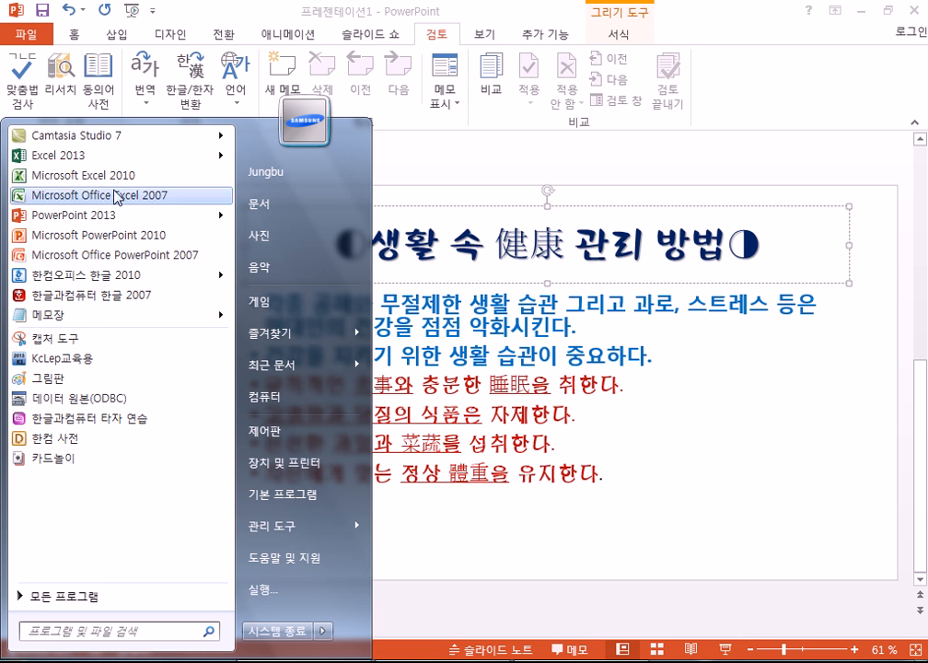
{"action": "left_click", "coordinate": [89, 316]}
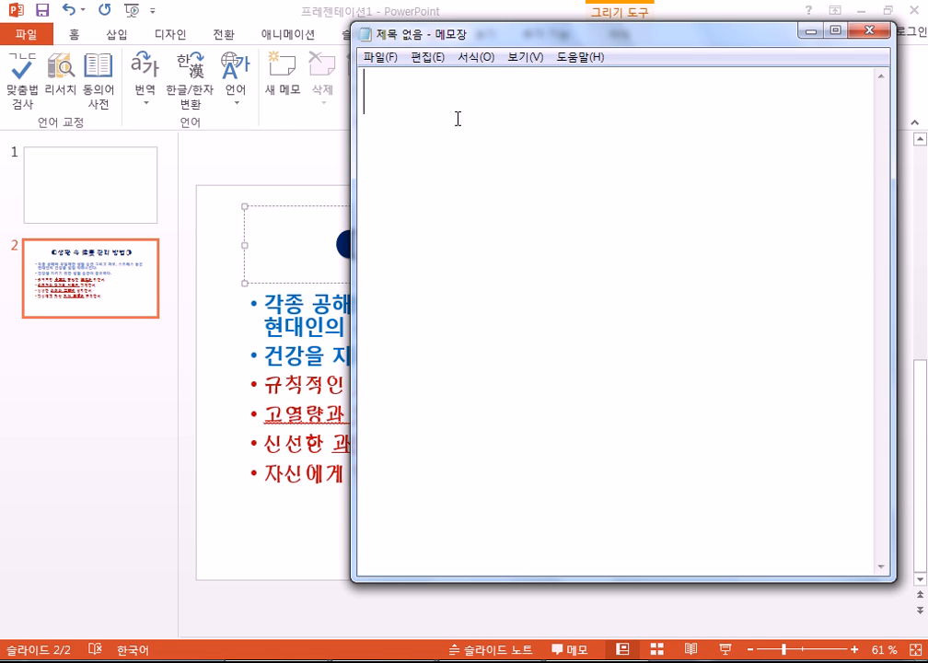
{"action": "type", "text": "to"}
{"action": "key", "text": "BackSpace"}
{"action": "key", "text": "BackSpace"}
{"action": "key", "text": "Hangul"}
{"action": "type", "text": "생호ㅏㄹ"}
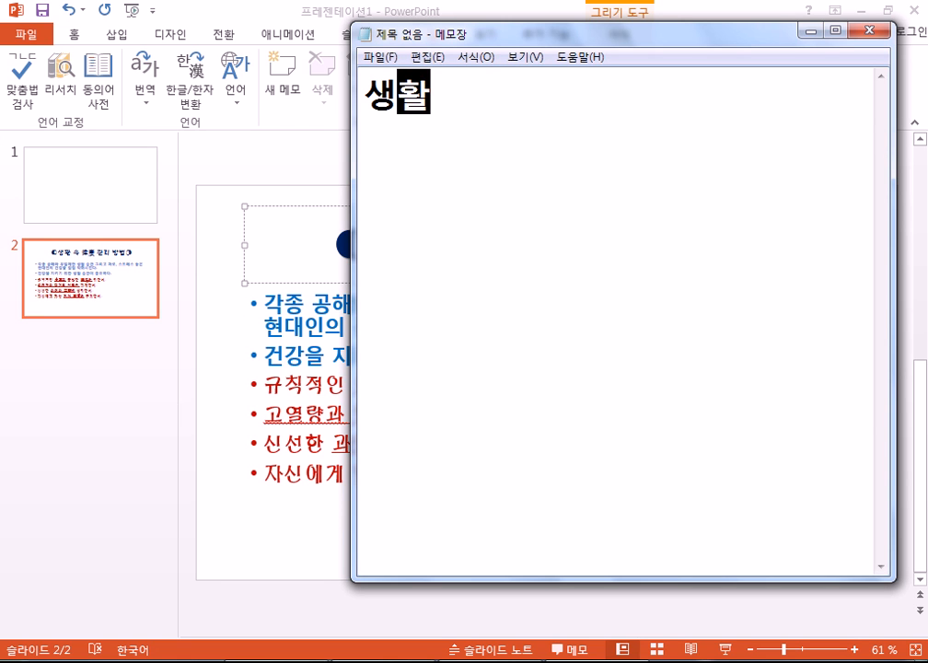
- Convert 생활 in Notepad to Hanja one character at a time, choosing 生 for 생 and 活 for 활
{"action": "left_click", "coordinate": [461, 99]}
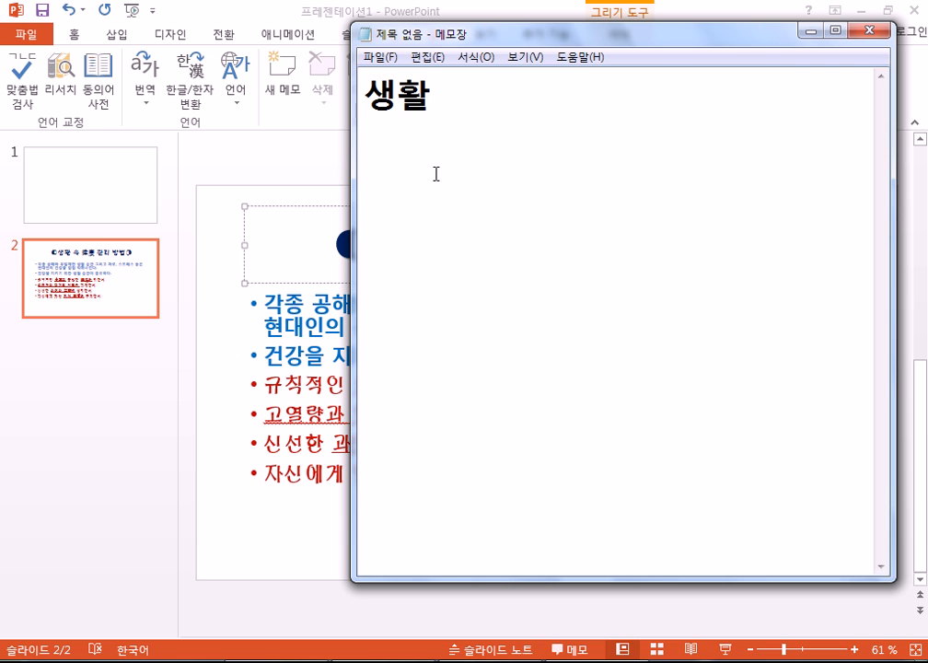
{"action": "left_click_drag", "start_coordinate": [398, 97], "coordinate": [373, 101]}
{"action": "key", "text": "Hangul_Hanja"}
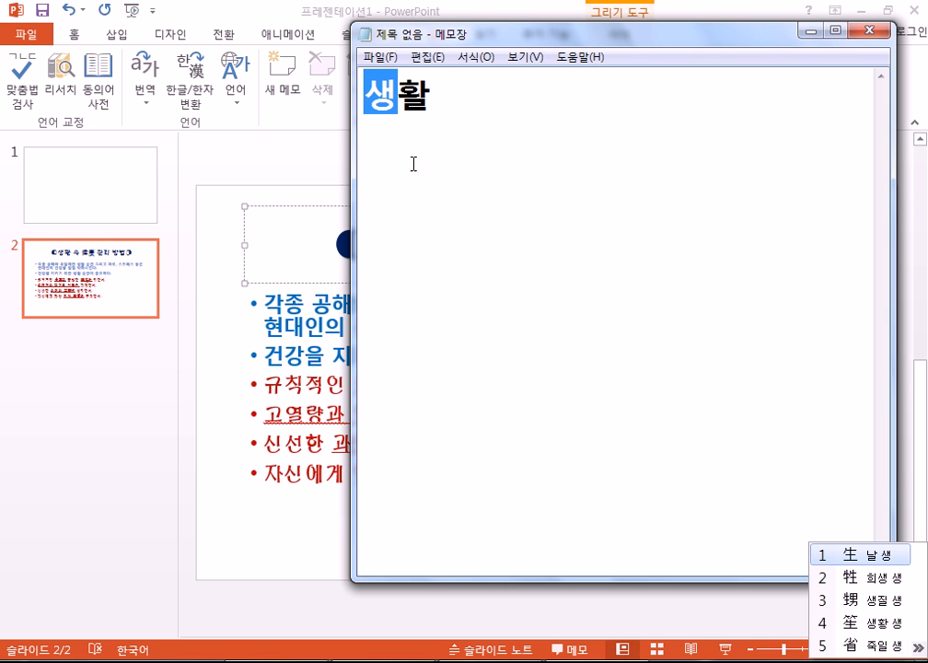
{"action": "left_click", "coordinate": [881, 557]}
{"action": "key", "text": "Hangul_Hanja"}
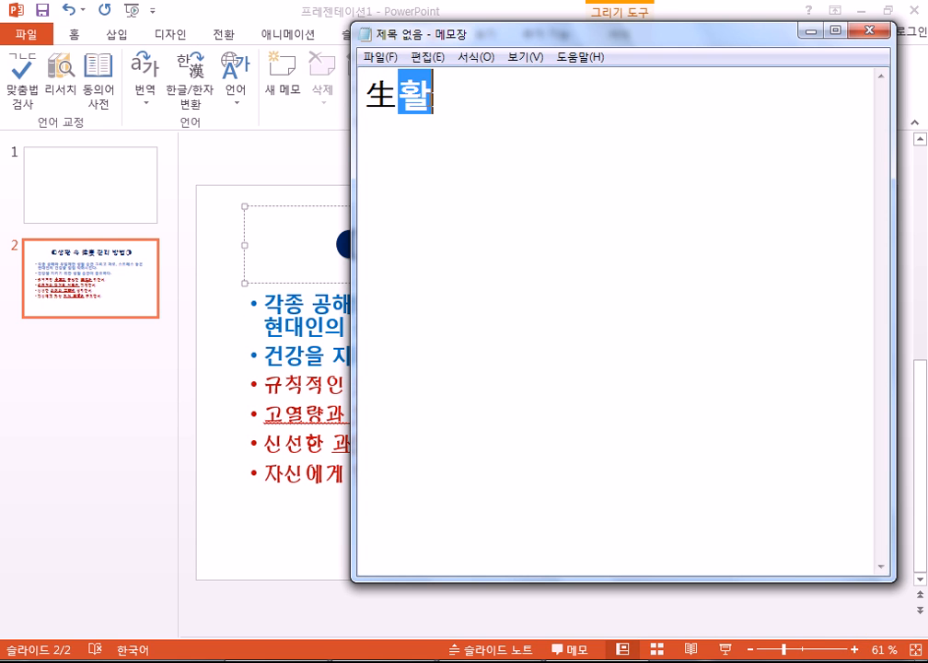
{"action": "left_click", "coordinate": [808, 558]}
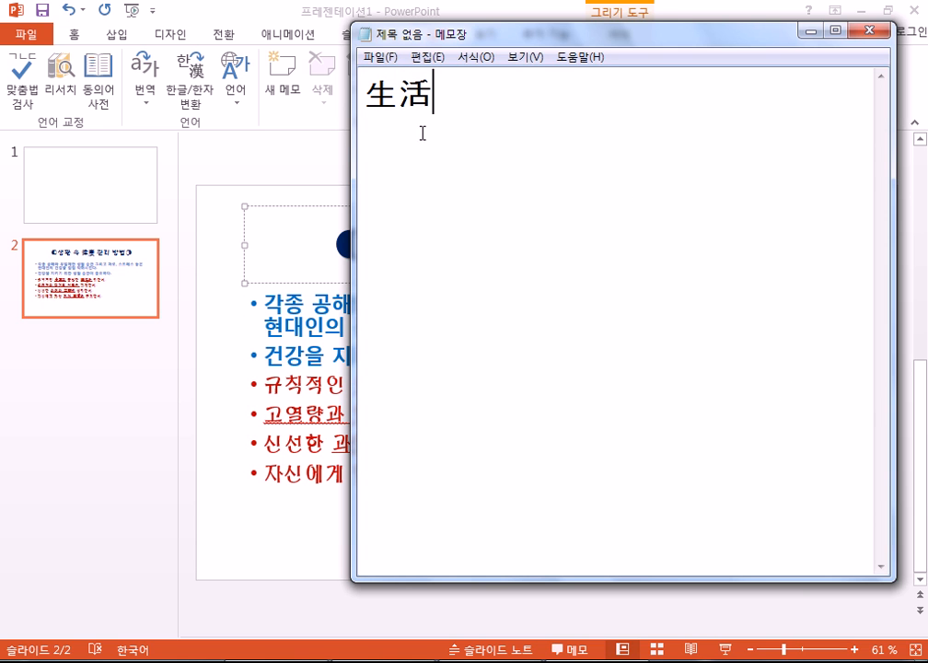
{"action": "key", "text": "ctrl+a"}
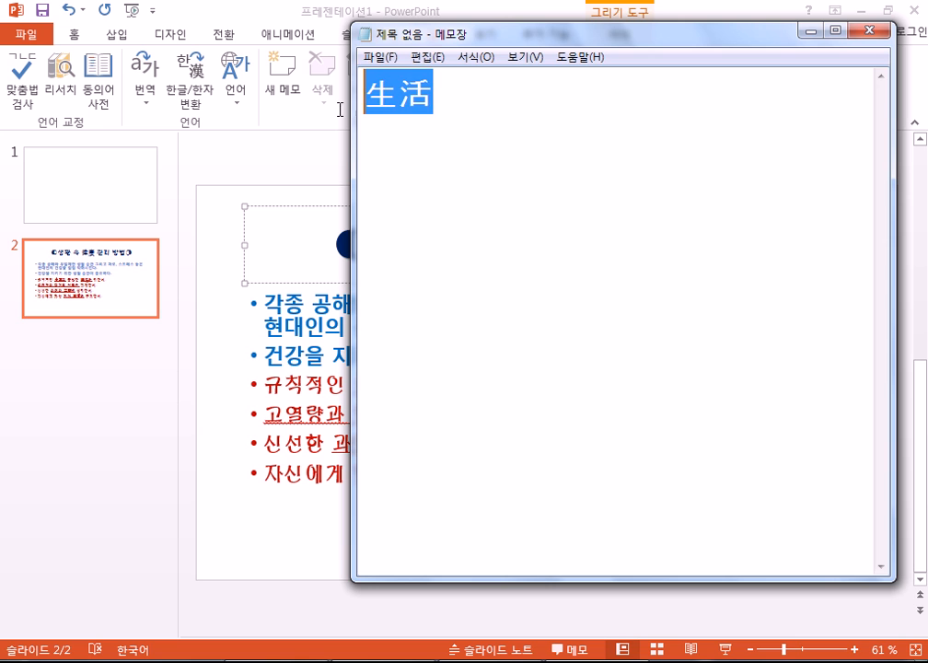
{"action": "left_click", "coordinate": [464, 103]}
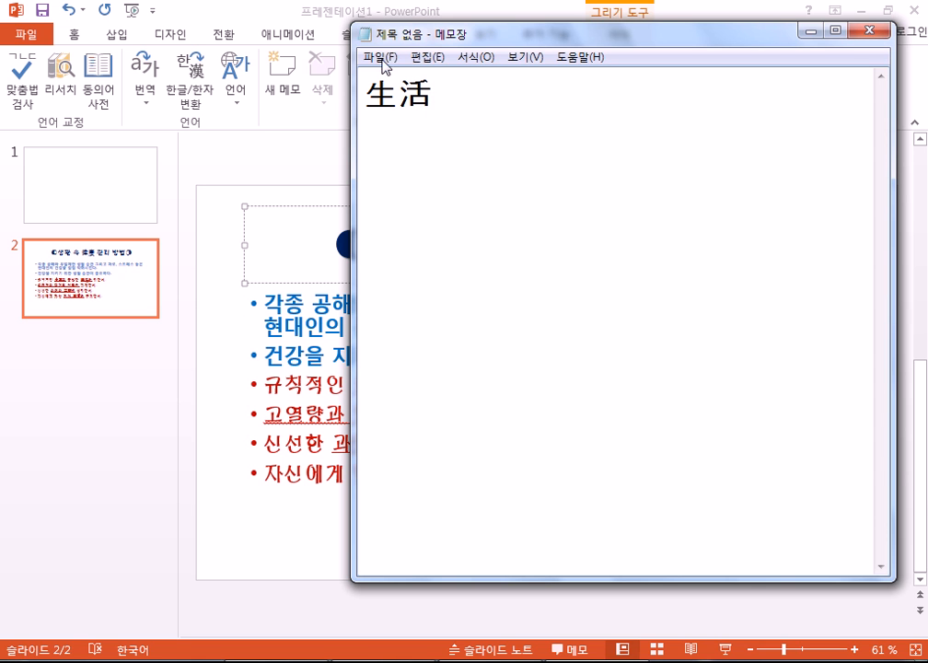
- Return to PowerPoint, view the whole-word Hanja candidate for 생활 in the slide title without converting, and compare it with the Notepad text
{"action": "left_click", "coordinate": [187, 88]}
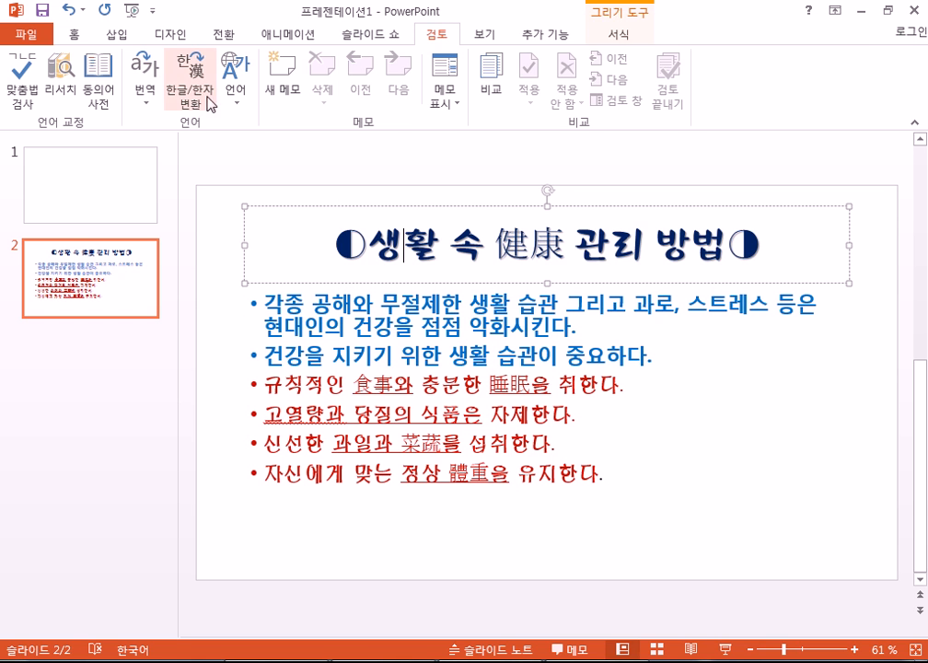
{"action": "left_click_drag", "start_coordinate": [370, 247], "coordinate": [440, 247]}
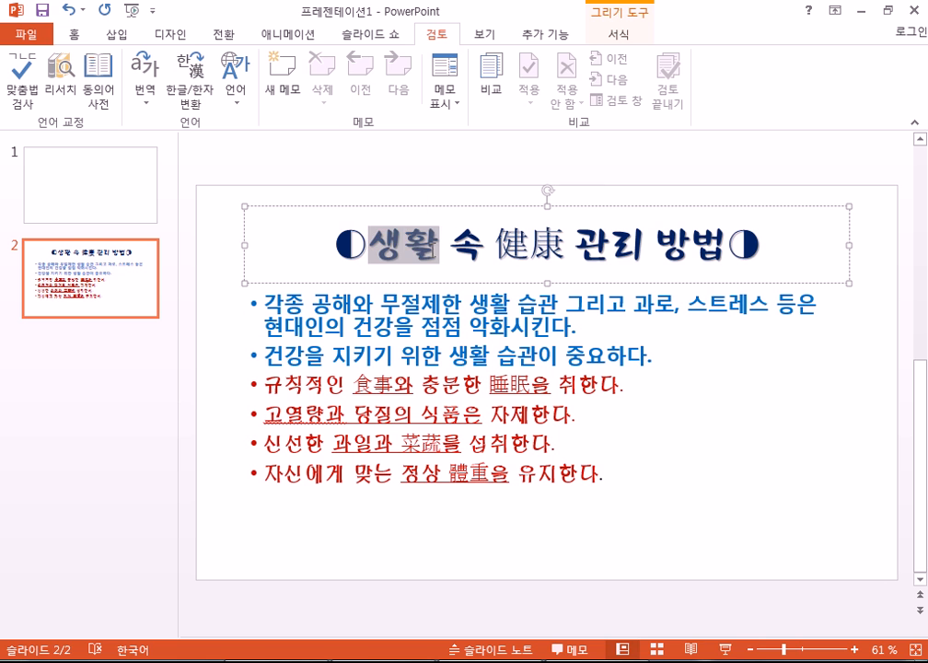
{"action": "left_click", "coordinate": [206, 97]}
{"action": "left_click_drag", "start_coordinate": [507, 159], "coordinate": [580, 81]}
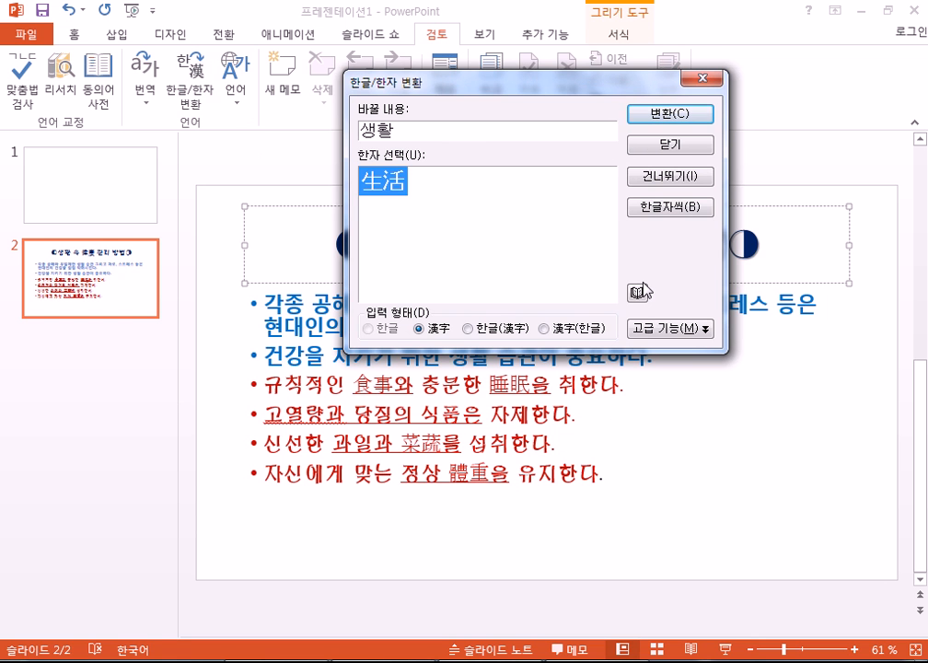
{"action": "key", "text": "Escape"}
{"action": "left_click", "coordinate": [195, 92]}
{"action": "mouse_move", "coordinate": [427, 178]}
{"action": "left_mouse_down"}
{"action": "mouse_move", "coordinate": [478, 164]}
{"action": "mouse_move", "coordinate": [421, 158]}
{"action": "left_mouse_up"}
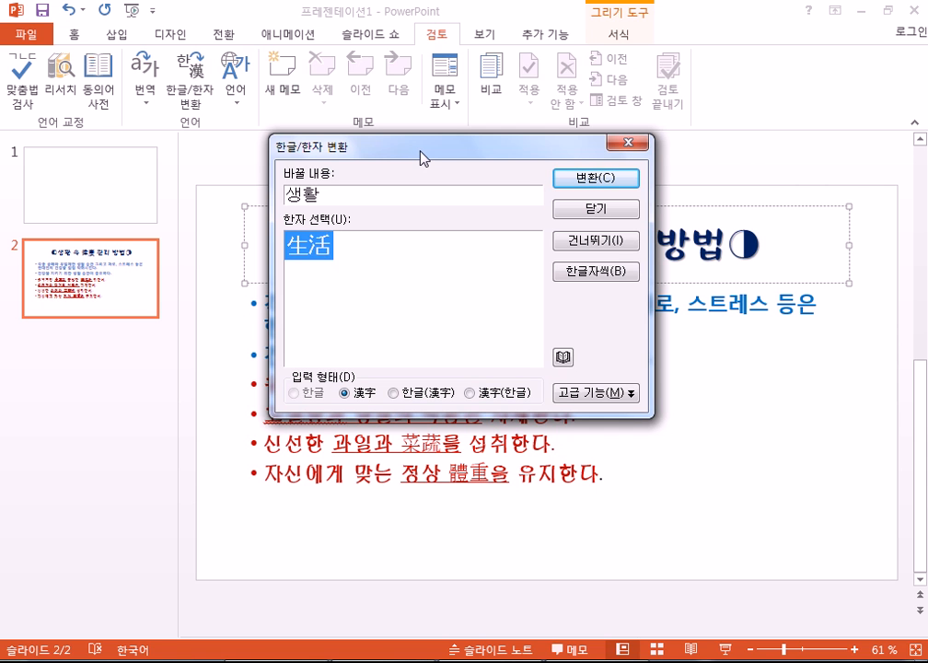
{"action": "key", "text": "Escape"}
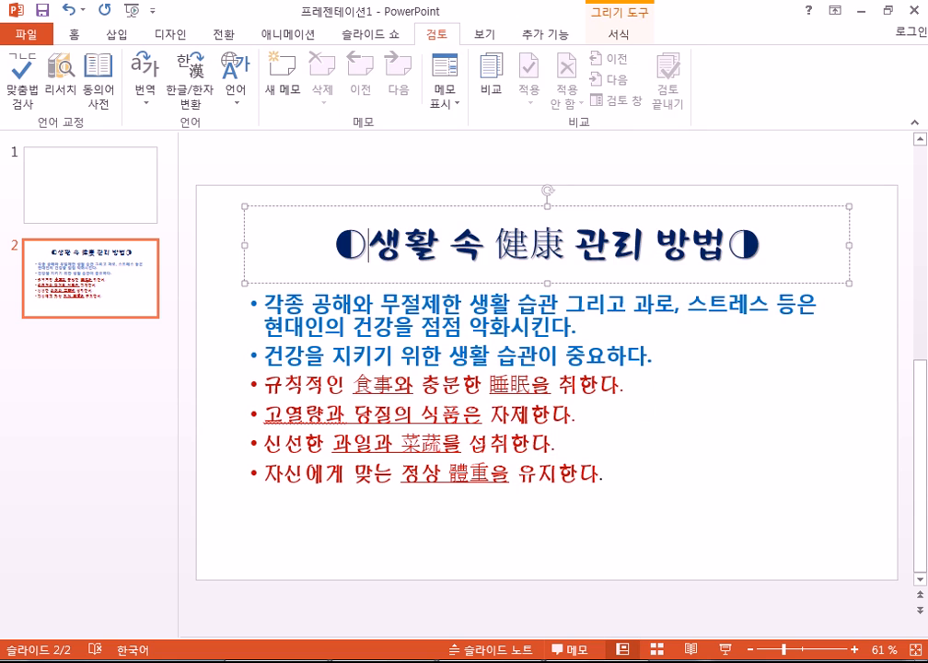
{"action": "left_click", "coordinate": [486, 661]}
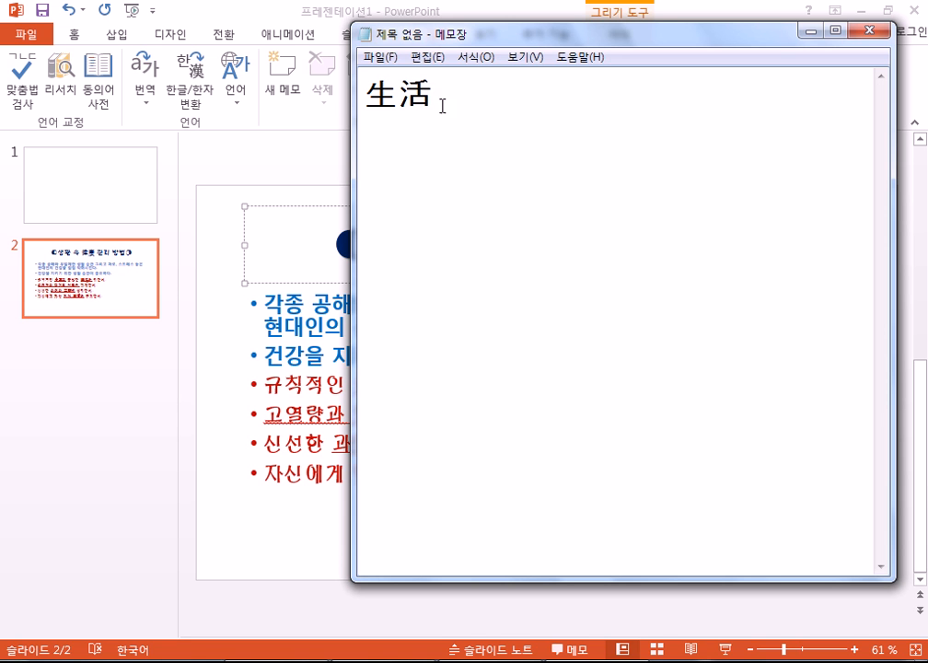
{"action": "left_click", "coordinate": [809, 30]}
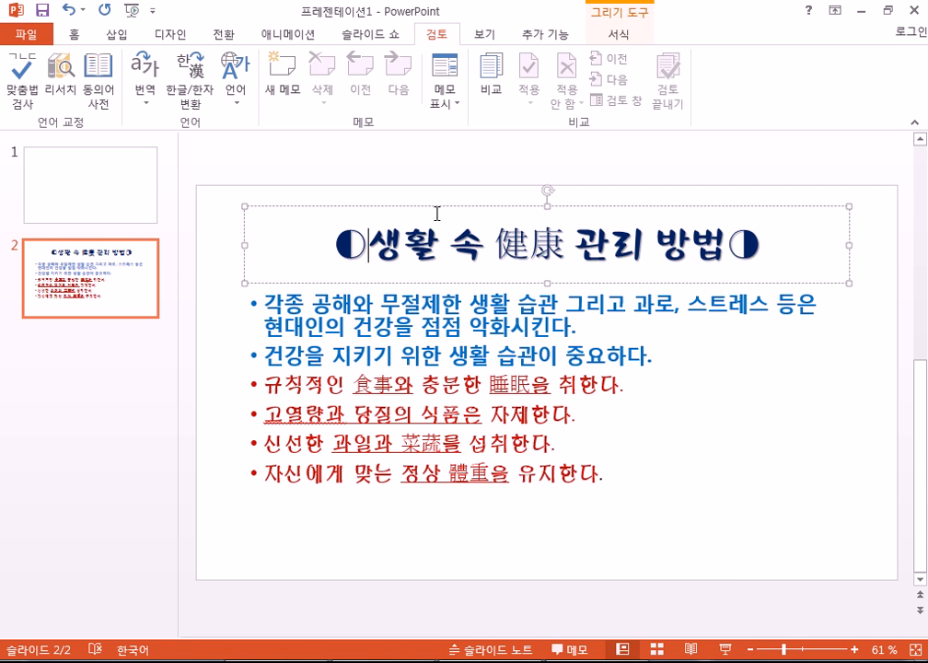
- Place the cursor between ◐ and 생활 in the slide title and browse the Wingdings characters available for symbol insertion
{"action": "left_click_drag", "start_coordinate": [337, 245], "coordinate": [359, 248]}
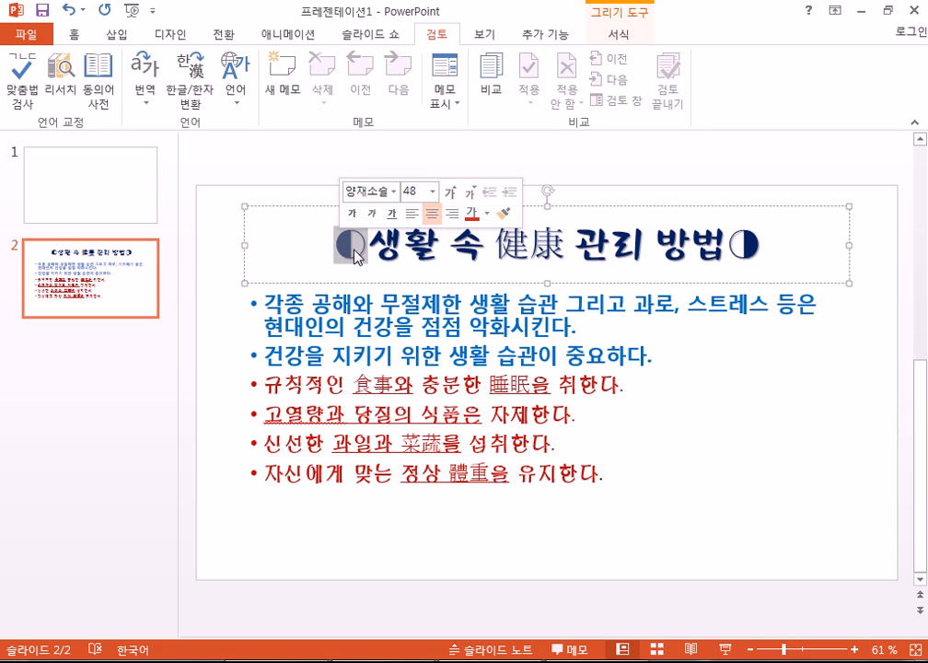
{"action": "left_click", "coordinate": [369, 254]}
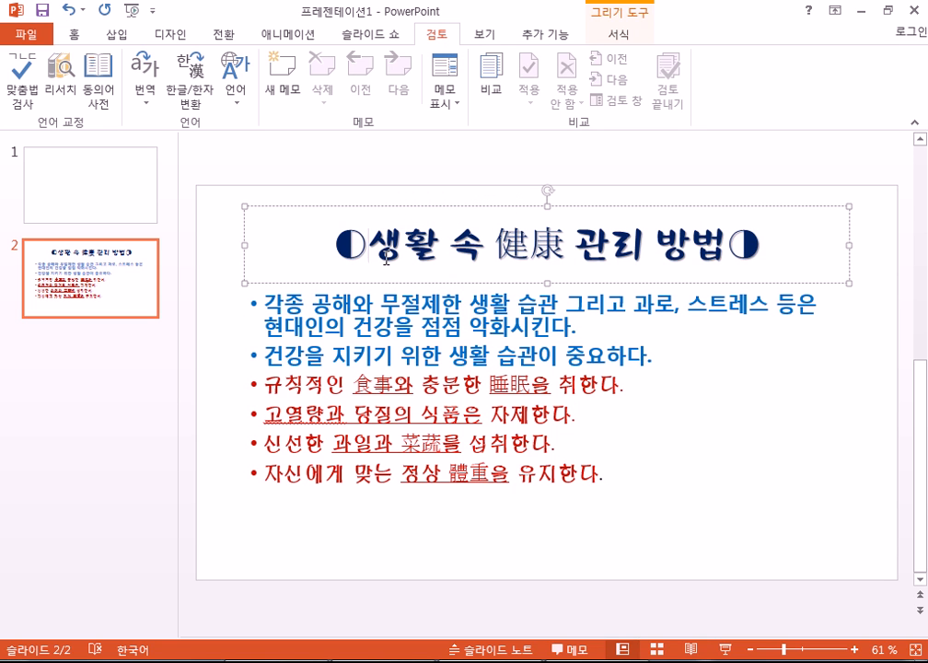
{"action": "left_click", "coordinate": [103, 34]}
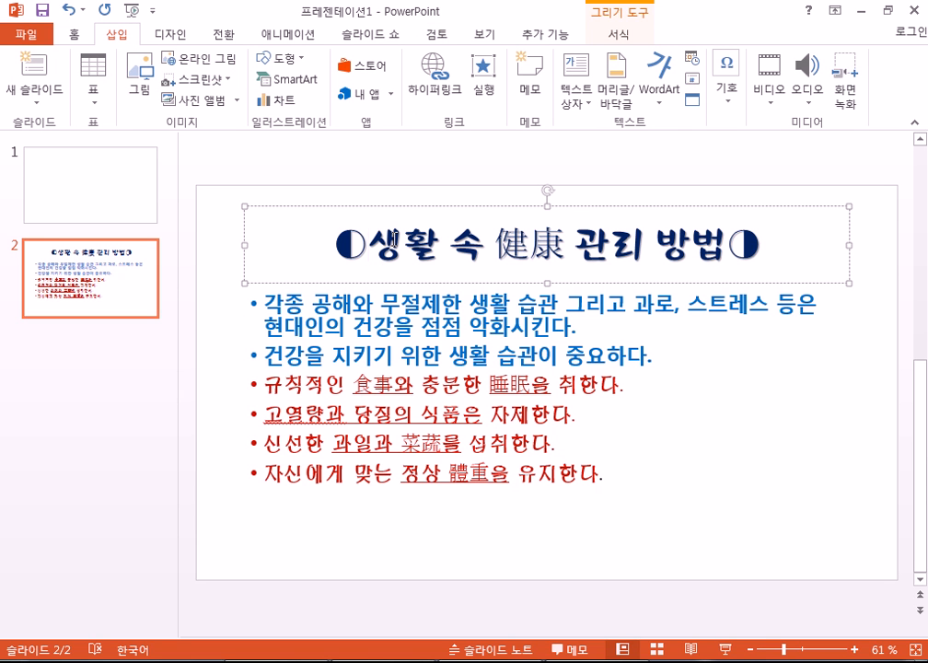
{"action": "left_click", "coordinate": [729, 78]}
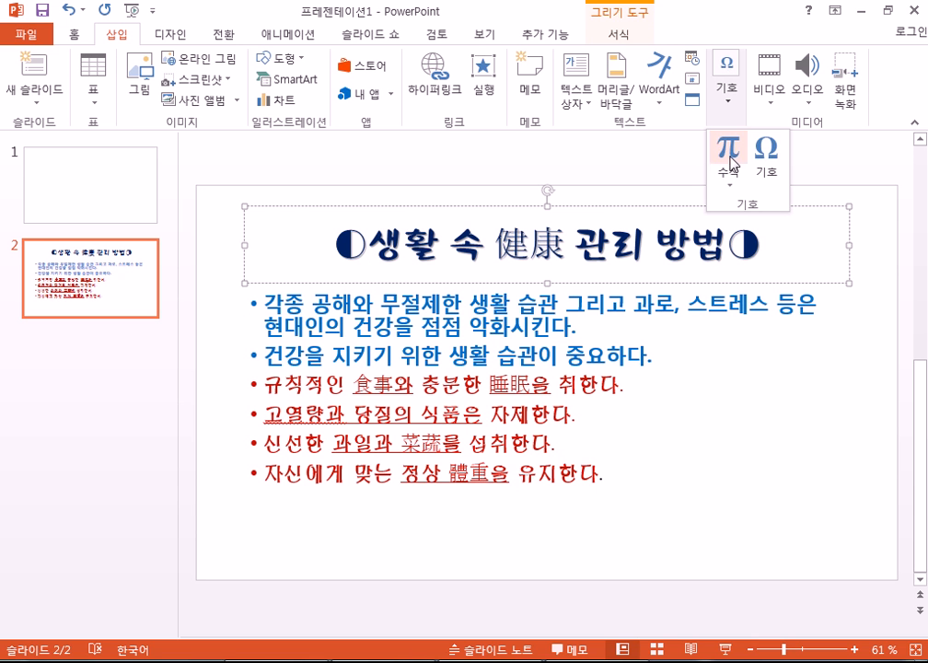
{"action": "left_click", "coordinate": [768, 165]}
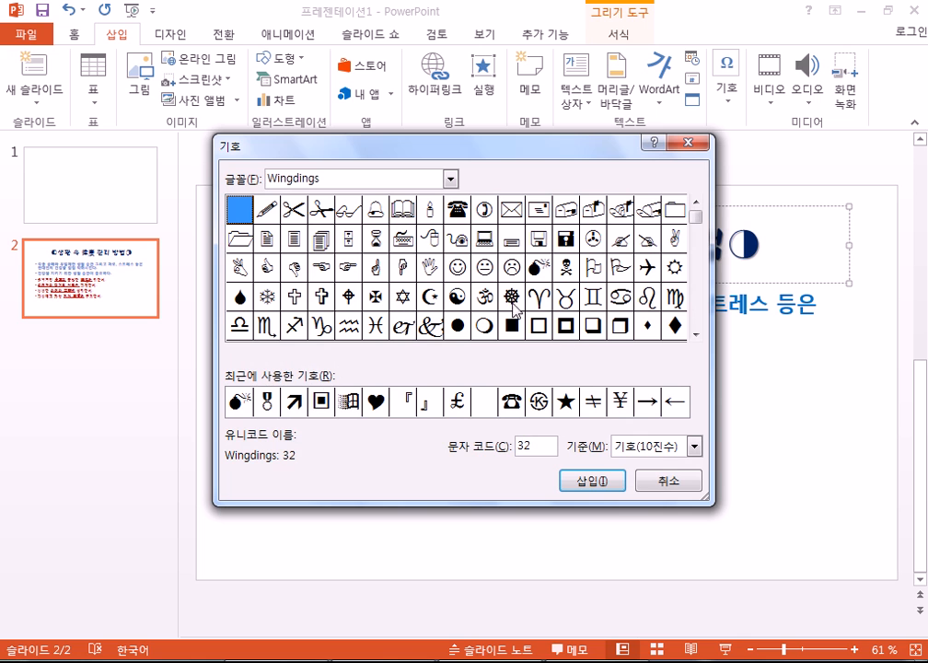
{"action": "left_click", "coordinate": [458, 210]}
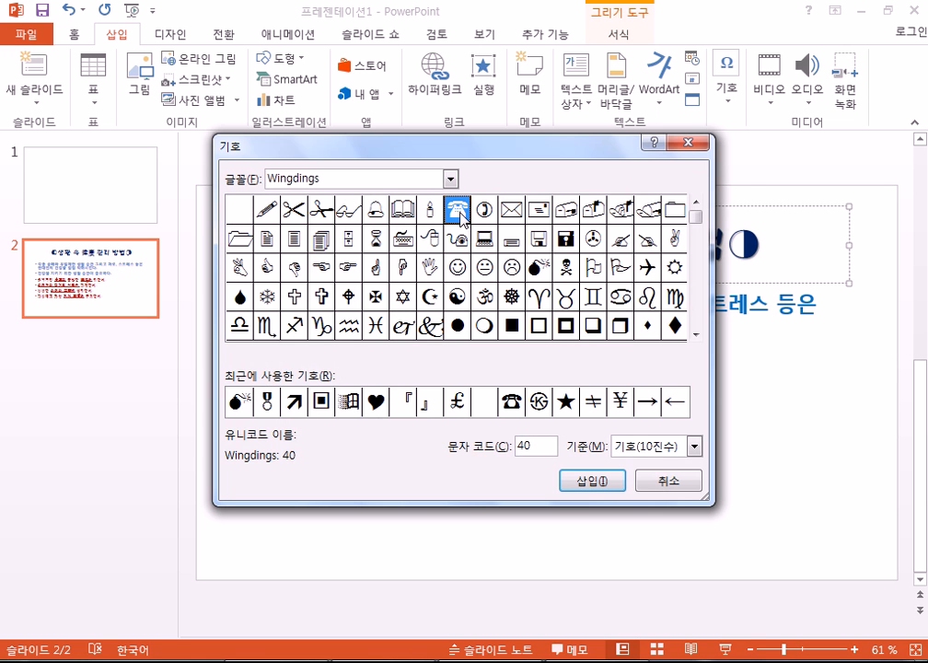
{"action": "left_click", "coordinate": [593, 210]}
{"action": "left_click", "coordinate": [566, 239]}
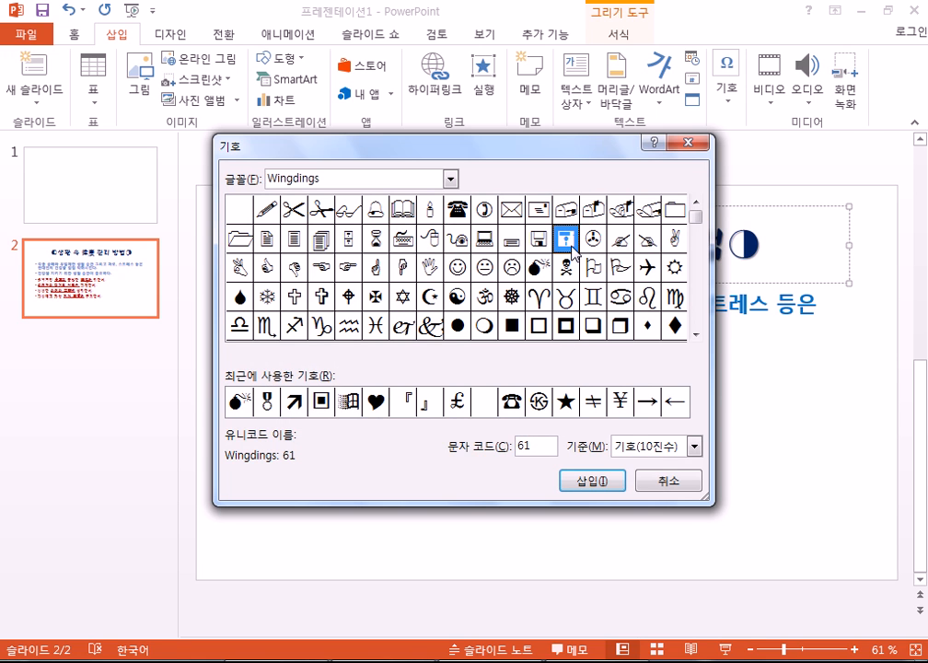
{"action": "left_click", "coordinate": [537, 267]}
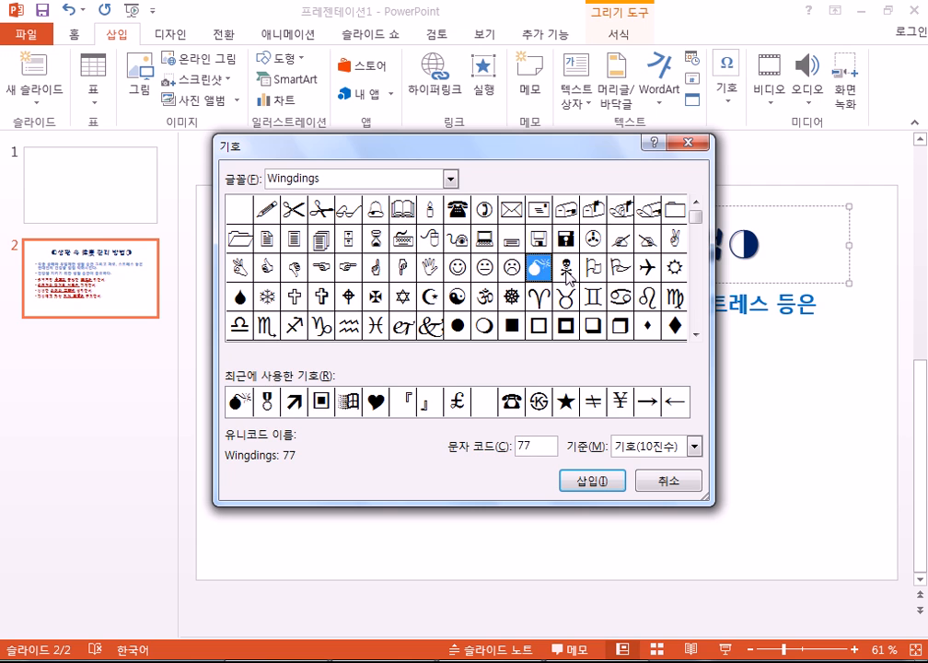
{"action": "left_click", "coordinate": [649, 268]}
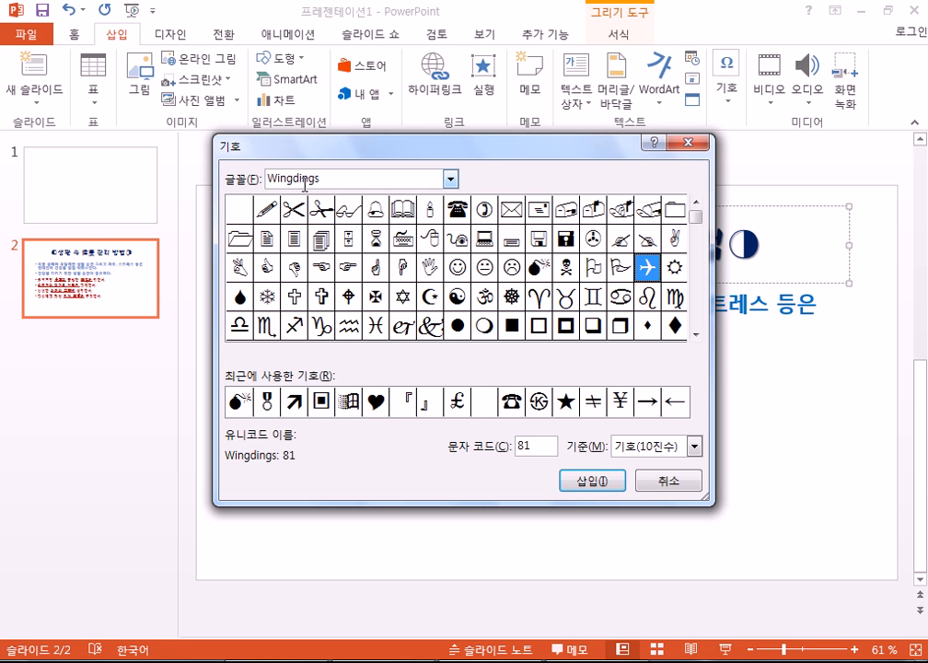
- Set the symbol font to (현재 글꼴) and show the 도형 기호 subset of characters
{"action": "left_click", "coordinate": [449, 179]}
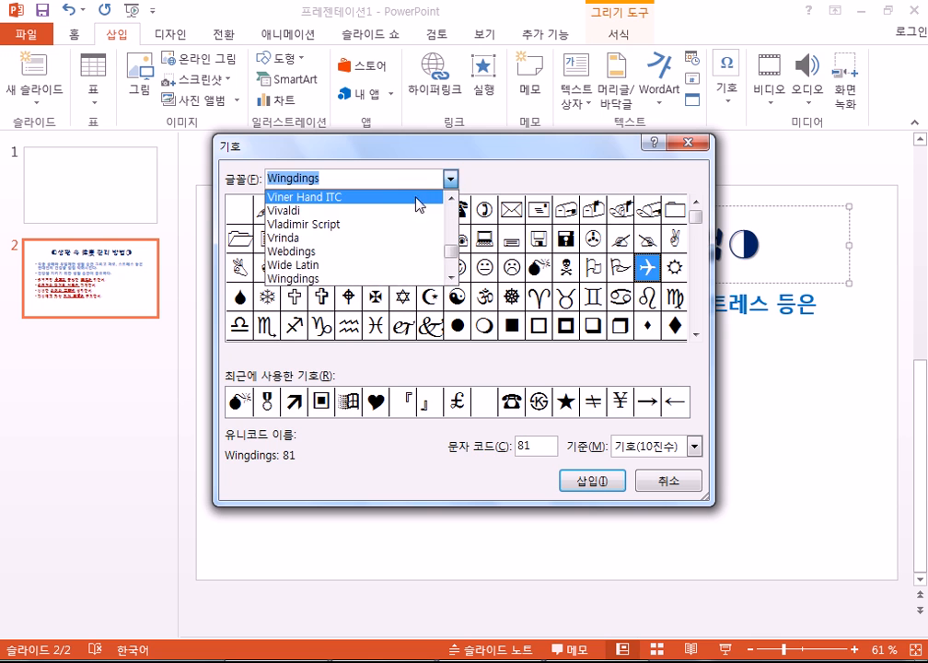
{"action": "left_click", "coordinate": [451, 182]}
{"action": "left_click", "coordinate": [451, 182]}
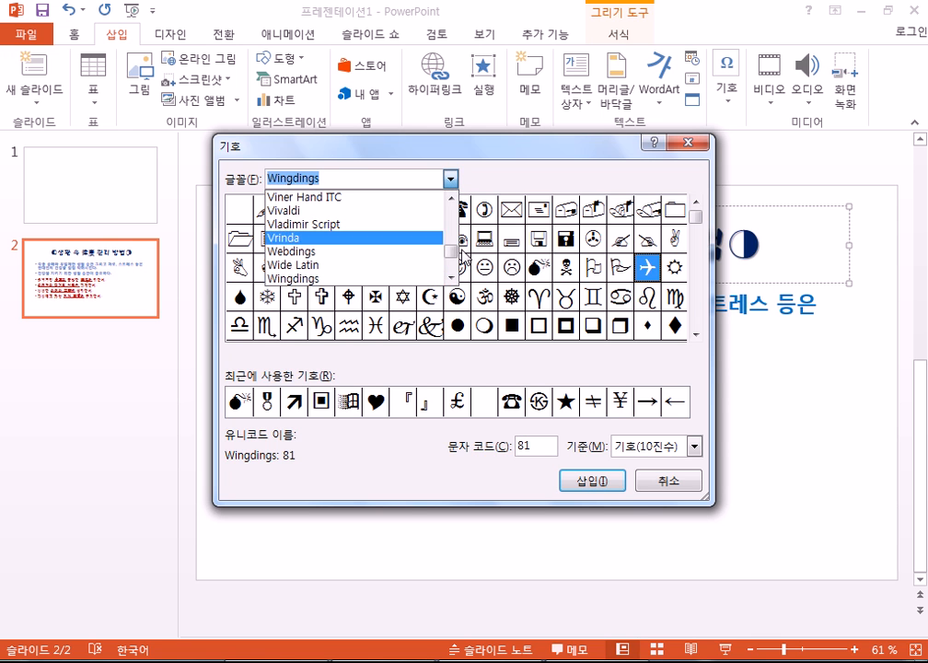
{"action": "left_click_drag", "start_coordinate": [451, 250], "coordinate": [454, 197]}
{"action": "left_click", "coordinate": [351, 198]}
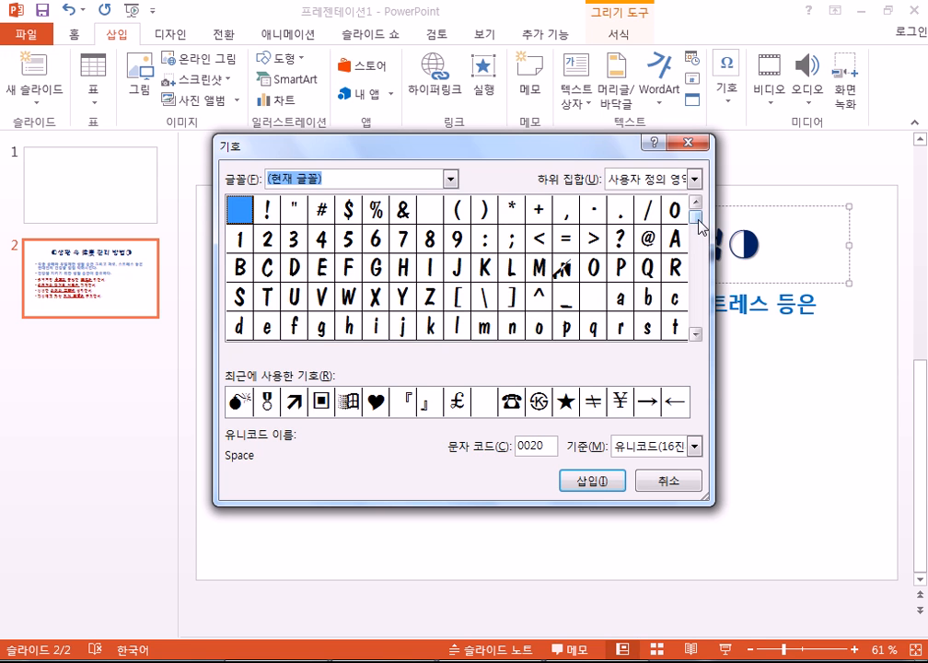
{"action": "mouse_move", "coordinate": [699, 225]}
{"action": "left_mouse_down"}
{"action": "mouse_move", "coordinate": [697, 321]}
{"action": "mouse_move", "coordinate": [697, 237]}
{"action": "left_mouse_up"}
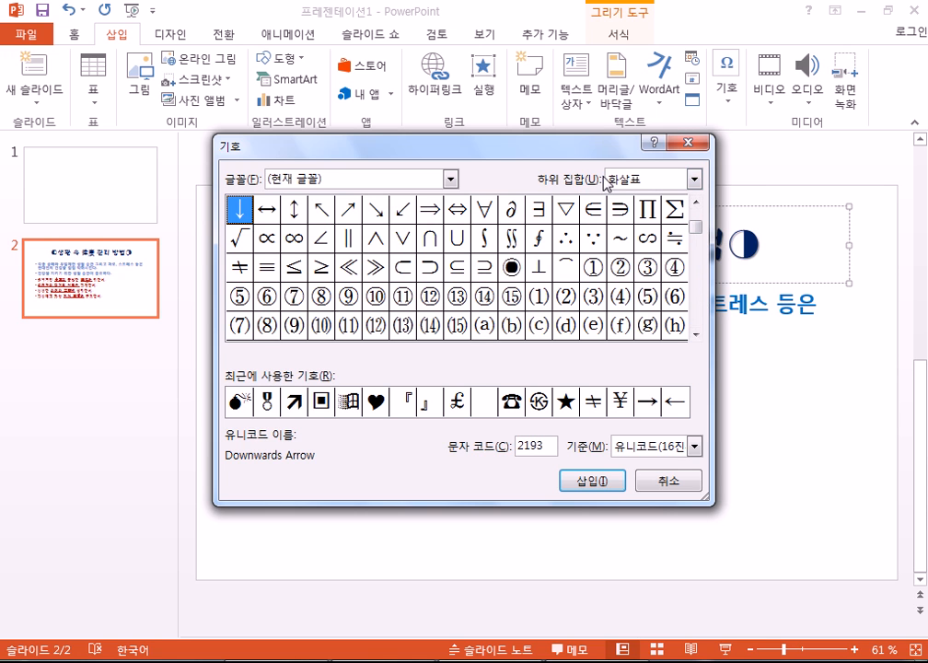
{"action": "left_click", "coordinate": [687, 182]}
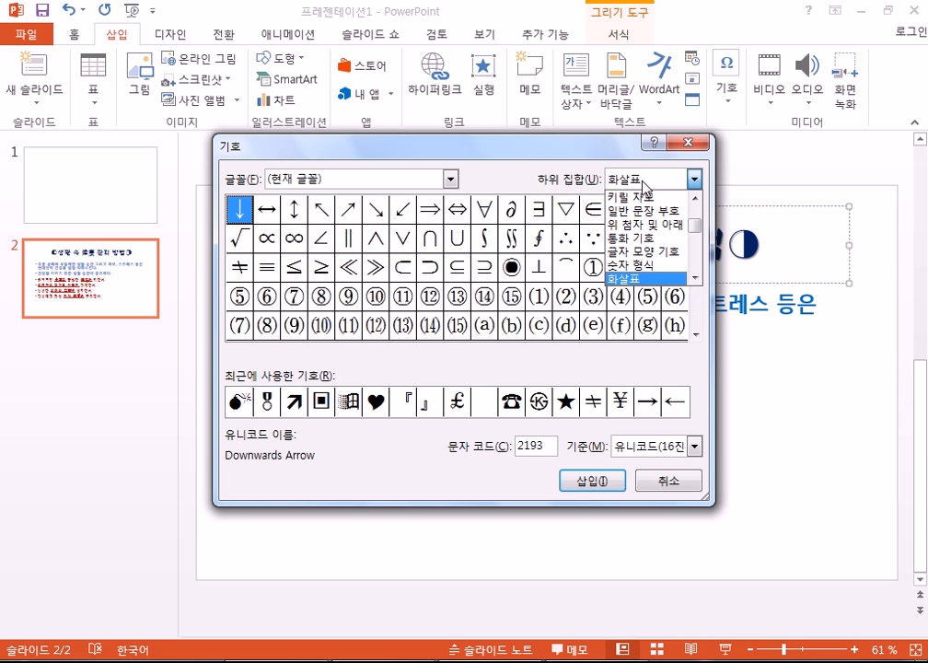
{"action": "left_click_drag", "start_coordinate": [695, 227], "coordinate": [697, 254]}
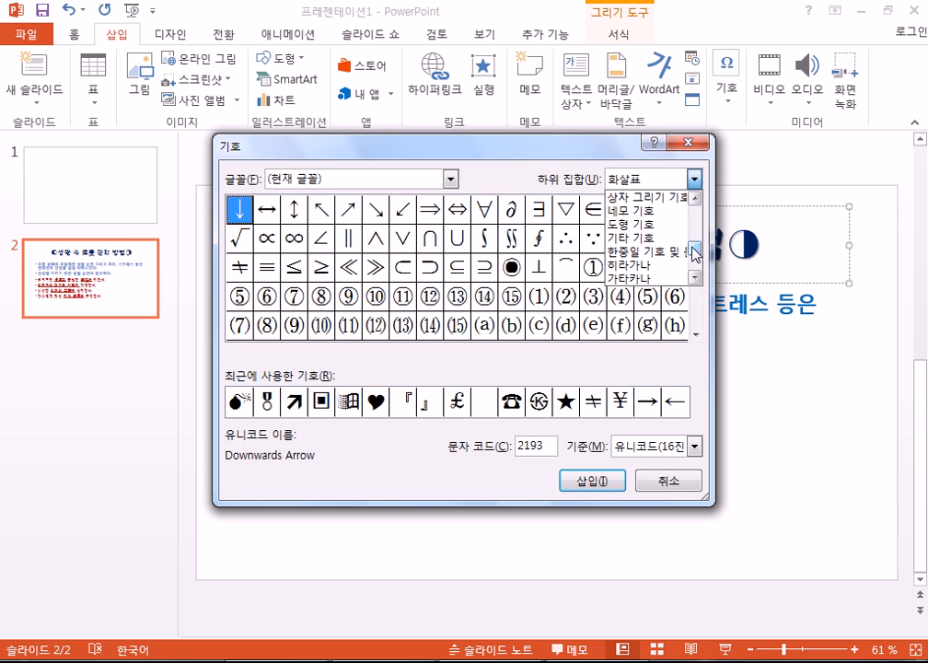
{"action": "left_click", "coordinate": [639, 225]}
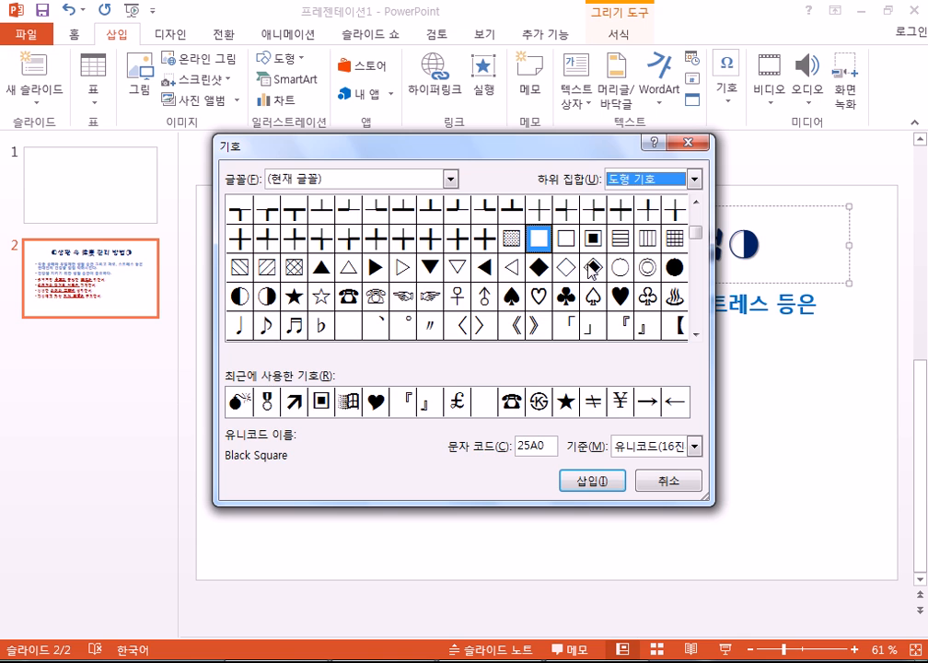
{"action": "left_click", "coordinate": [694, 181]}
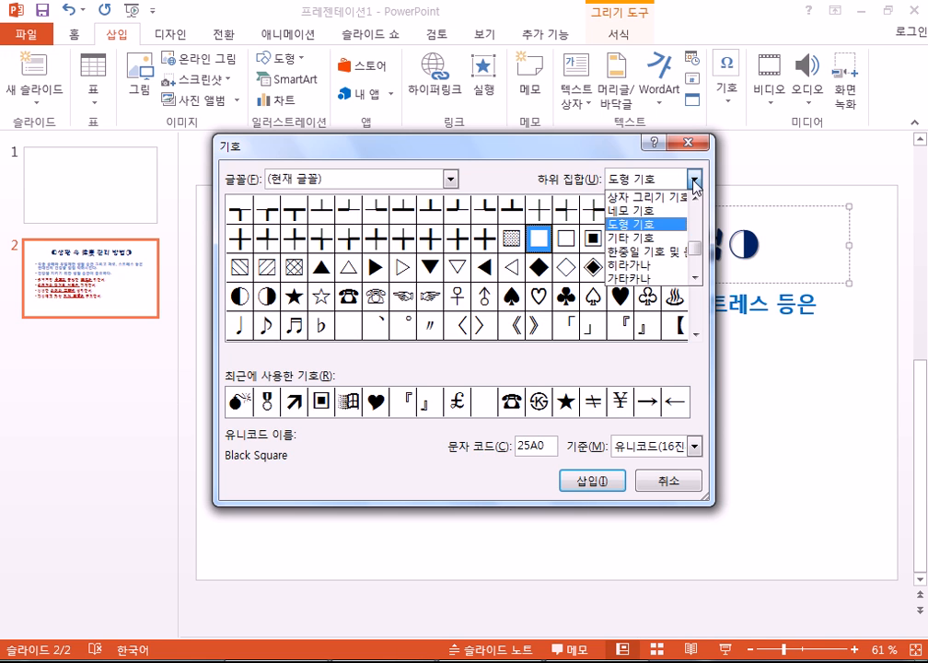
{"action": "left_click", "coordinate": [632, 225]}
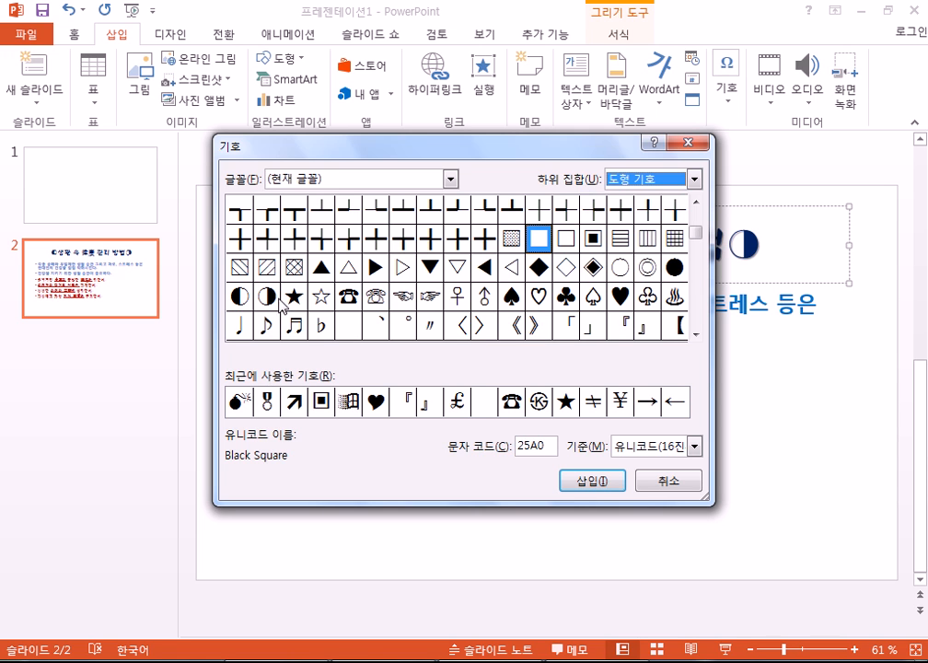
- Insert the White Star symbol ☆ between ◐ and 생활 in the slide title and finish inserting symbols
{"action": "left_click", "coordinate": [239, 295]}
{"action": "left_click", "coordinate": [347, 298]}
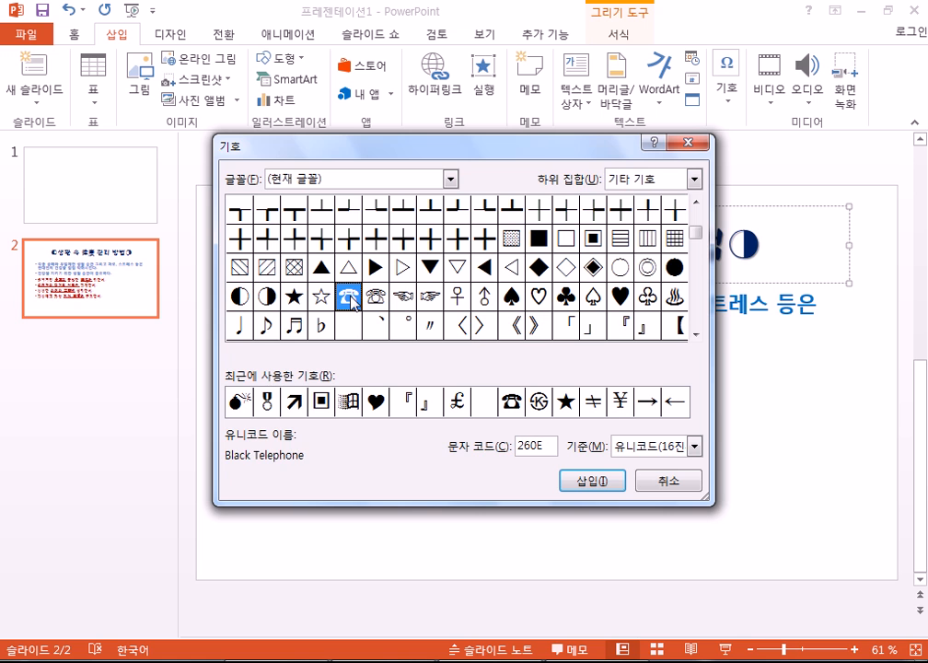
{"action": "left_click", "coordinate": [324, 298]}
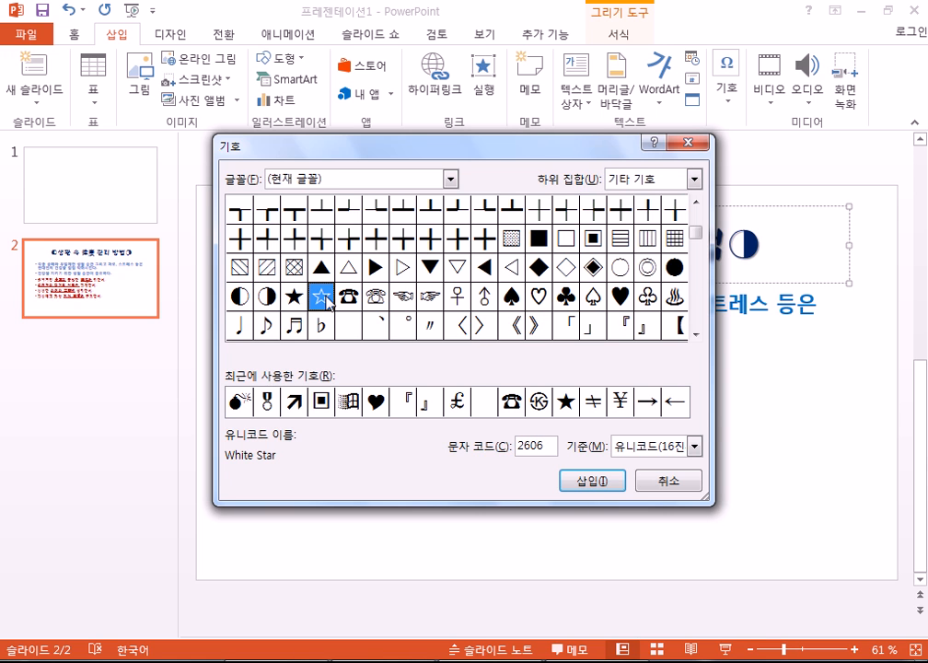
{"action": "left_click", "coordinate": [589, 482]}
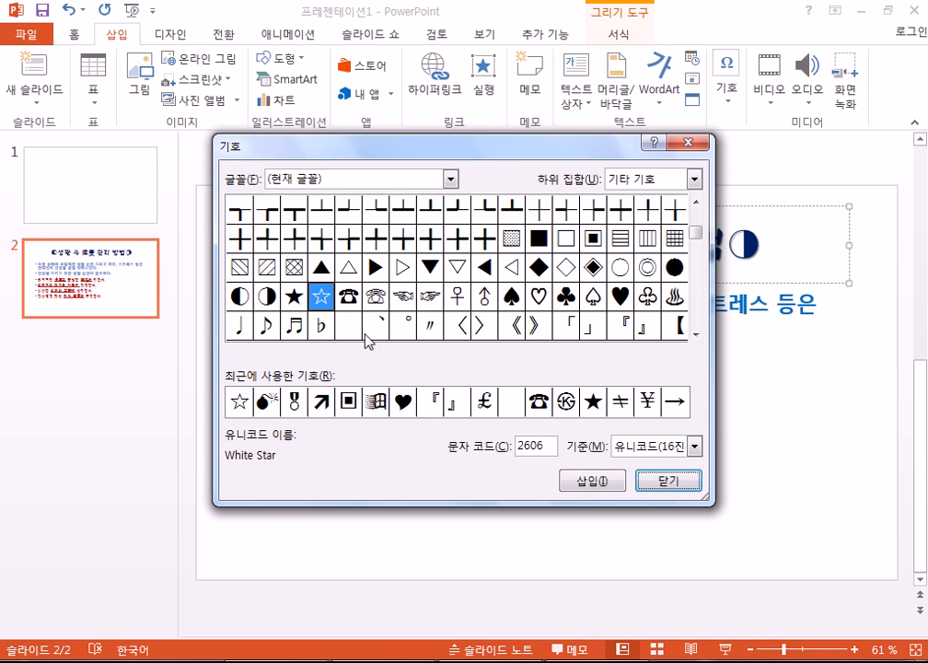
{"action": "left_click_drag", "start_coordinate": [543, 145], "coordinate": [687, 311]}
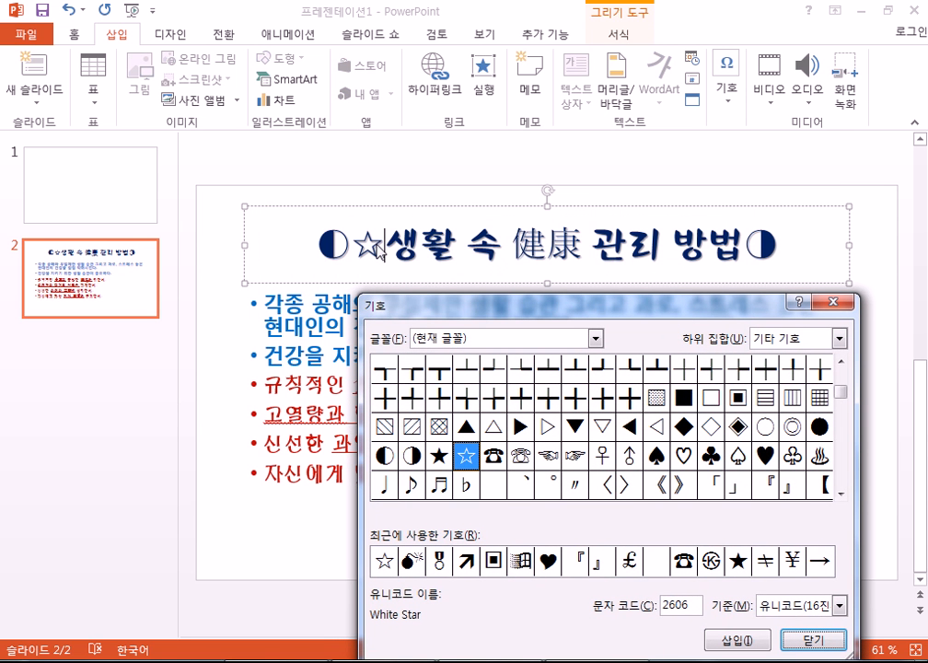
{"action": "left_click_drag", "start_coordinate": [495, 311], "coordinate": [527, 68]}
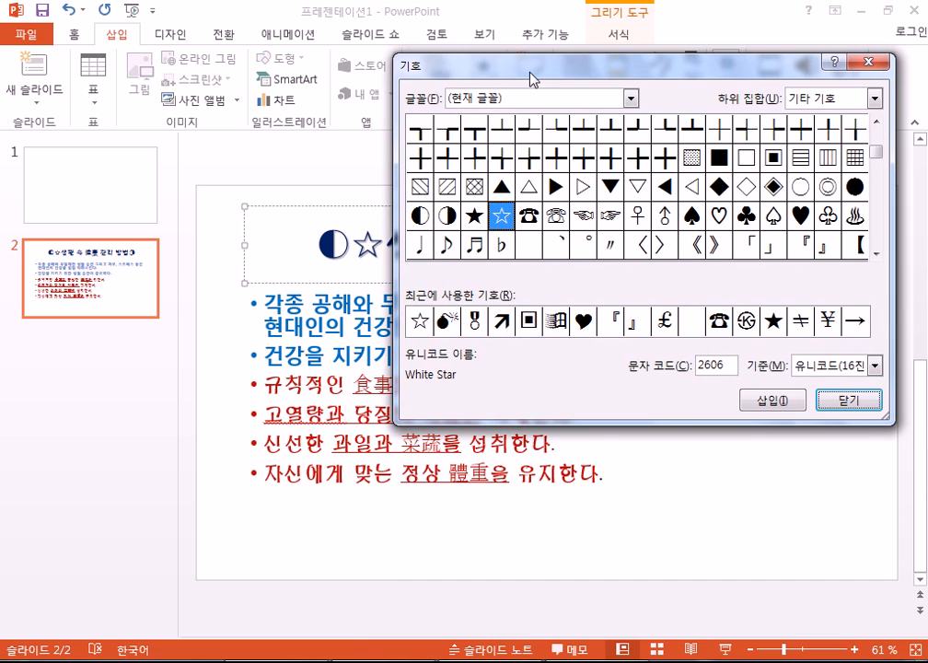
{"action": "left_click", "coordinate": [839, 409]}
- Replace the ☆ in the title with ㅁ to browse its special characters, and delete the ㅁ without choosing one
{"action": "left_click_drag", "start_coordinate": [385, 246], "coordinate": [361, 245]}
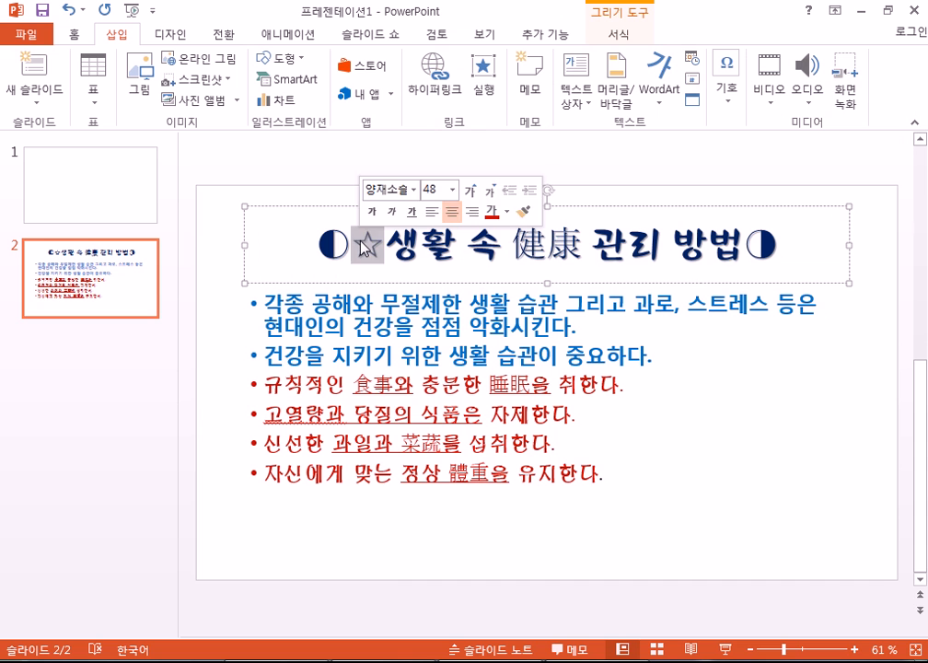
{"action": "type", "text": "ㄷ"}
{"action": "key", "text": "Hangul_Hanja"}
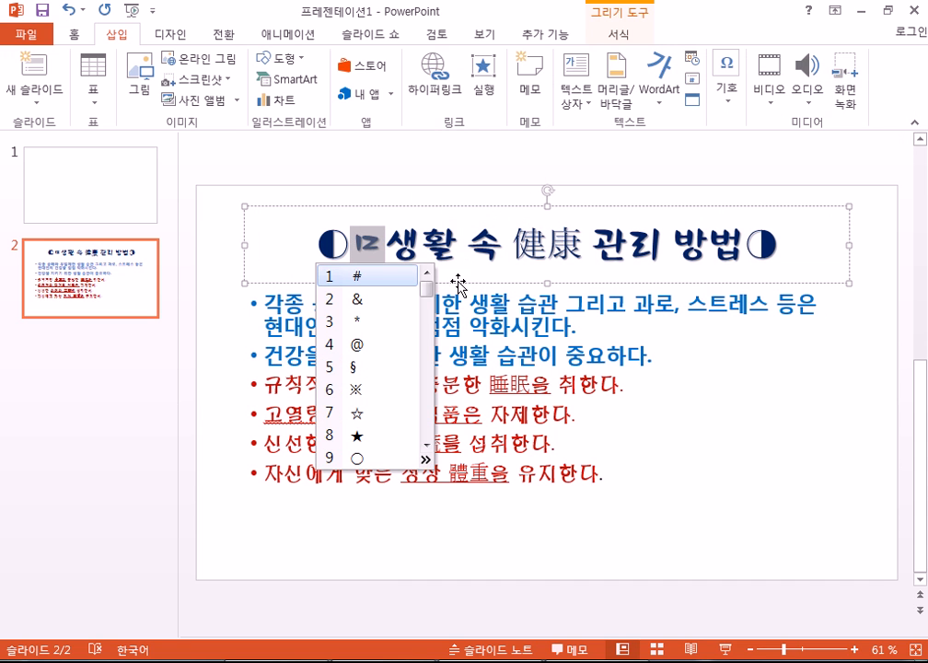
{"action": "mouse_move", "coordinate": [426, 289]}
{"action": "left_mouse_down"}
{"action": "mouse_move", "coordinate": [436, 407]}
{"action": "mouse_move", "coordinate": [434, 326]}
{"action": "left_mouse_up"}
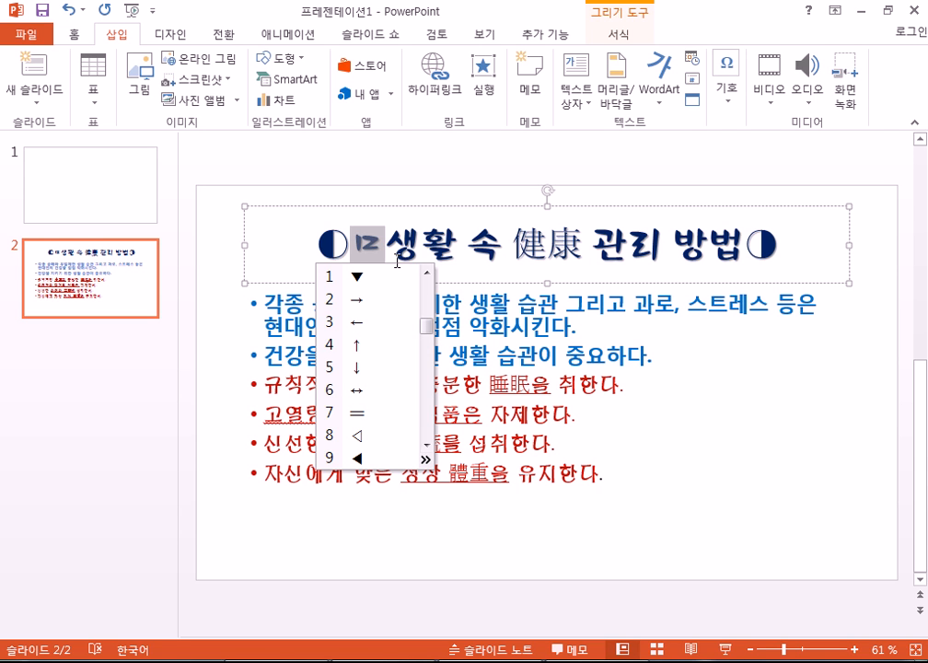
{"action": "left_click", "coordinate": [396, 261]}
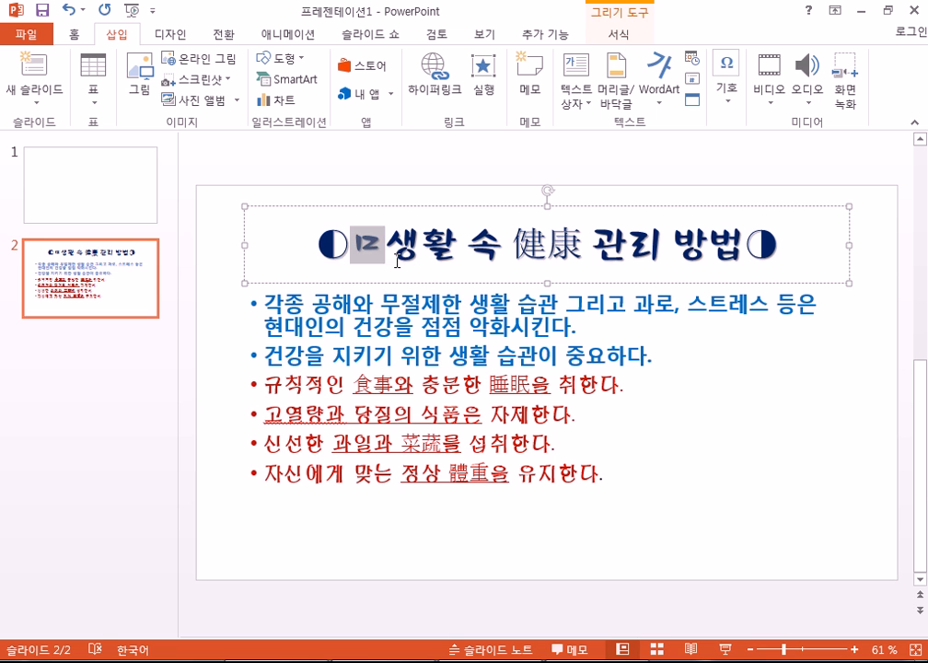
{"action": "key", "text": "BackSpace"}
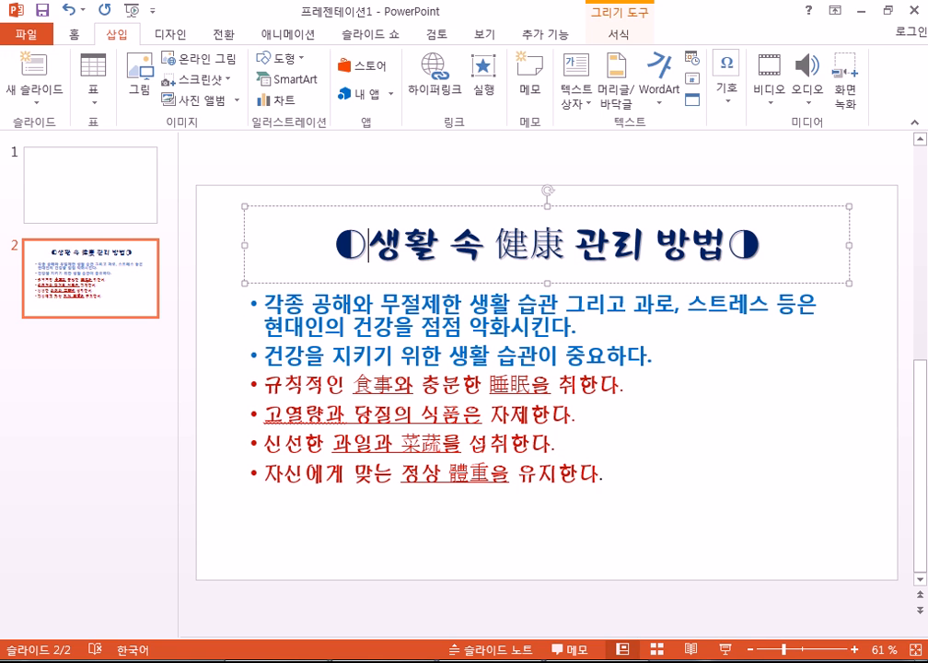
{"action": "left_click", "coordinate": [727, 97]}
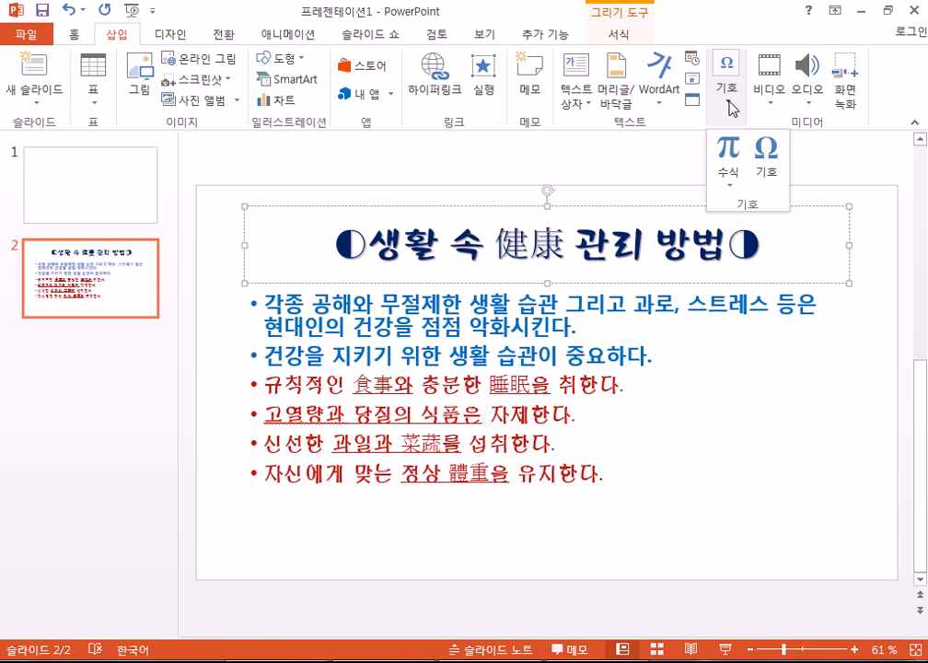
{"action": "left_click", "coordinate": [26, 661]}
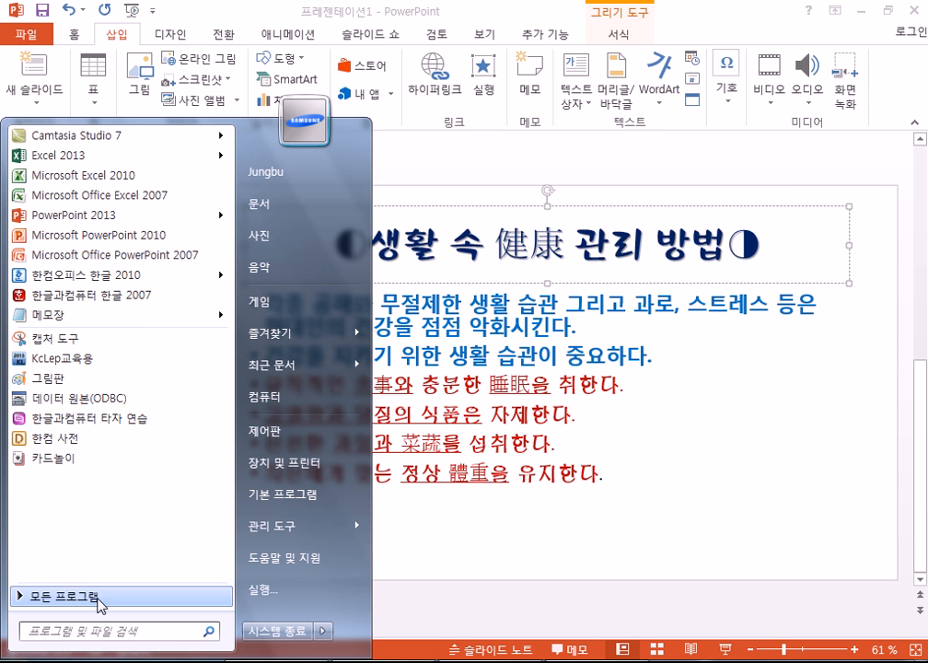
{"action": "left_click", "coordinate": [98, 599]}
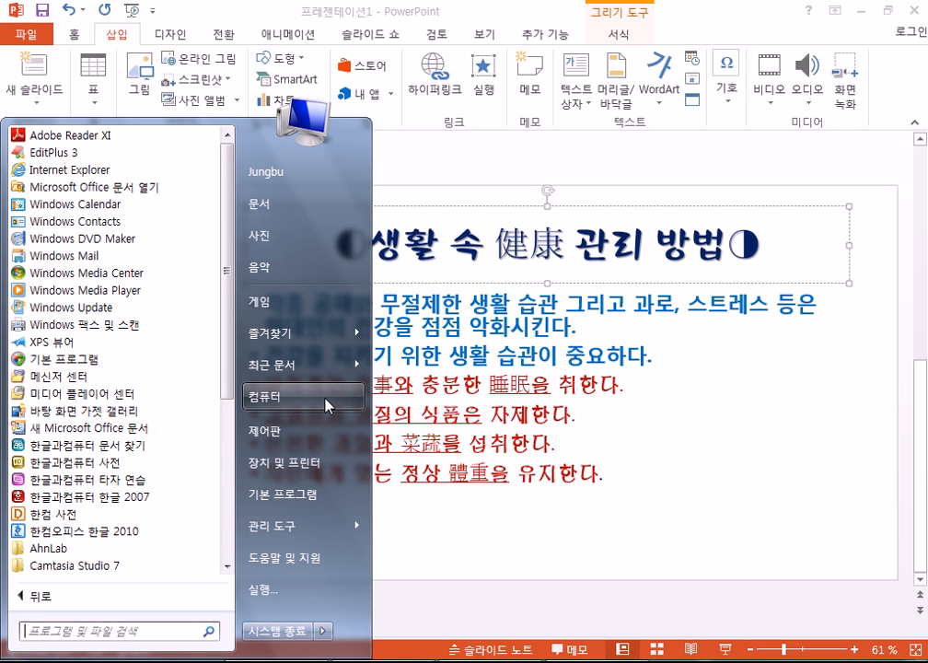
{"action": "left_click", "coordinate": [732, 92]}
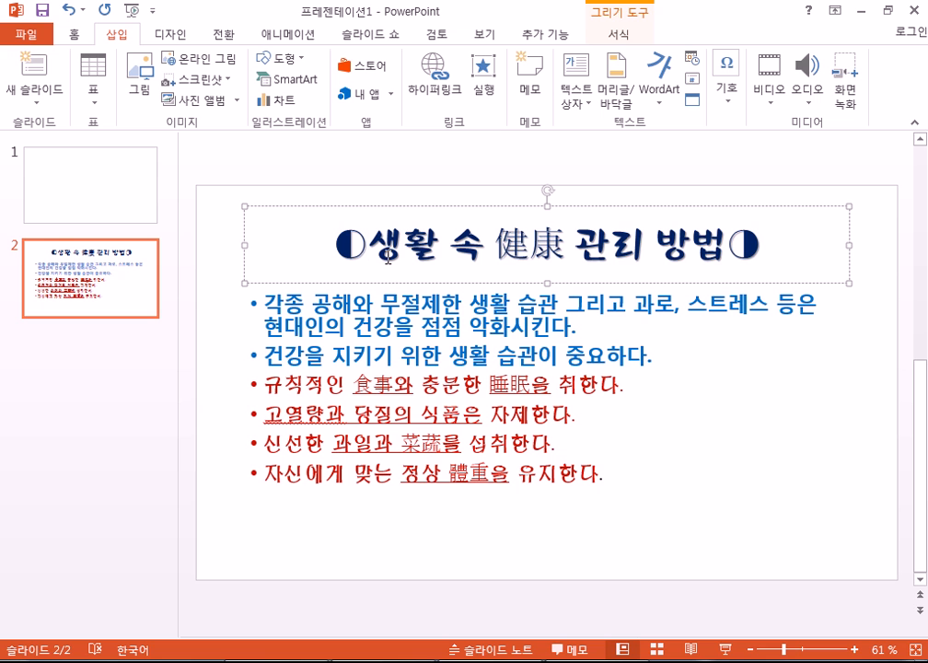
- Enter ㅇ between ◐ and 생활 in the title to browse its special characters, and delete it without choosing one
{"action": "type", "text": "ㅇ"}
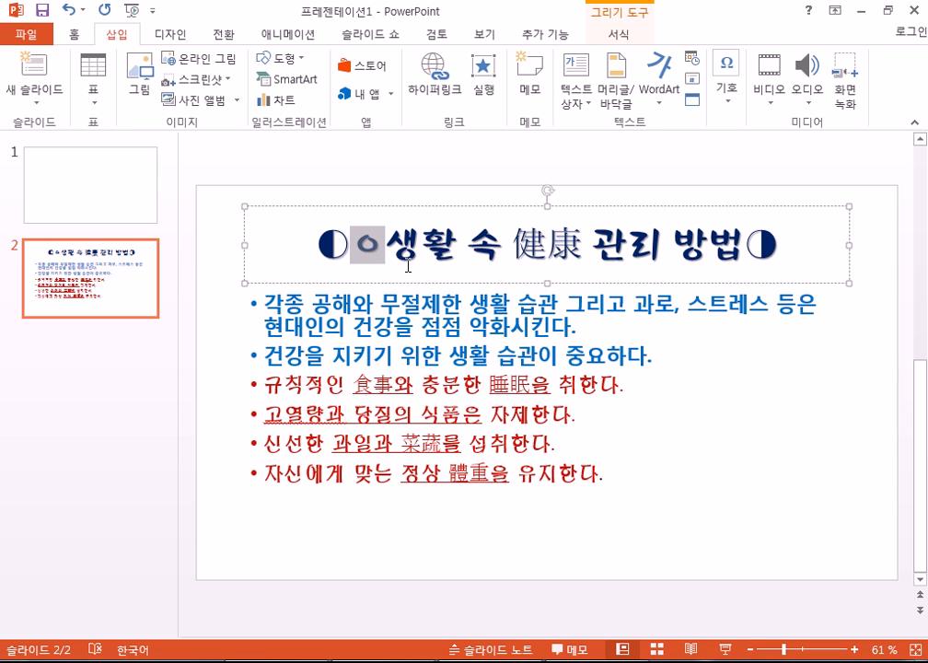
{"action": "key", "text": "Hangul_Hanja"}
{"action": "key", "text": "Tab"}
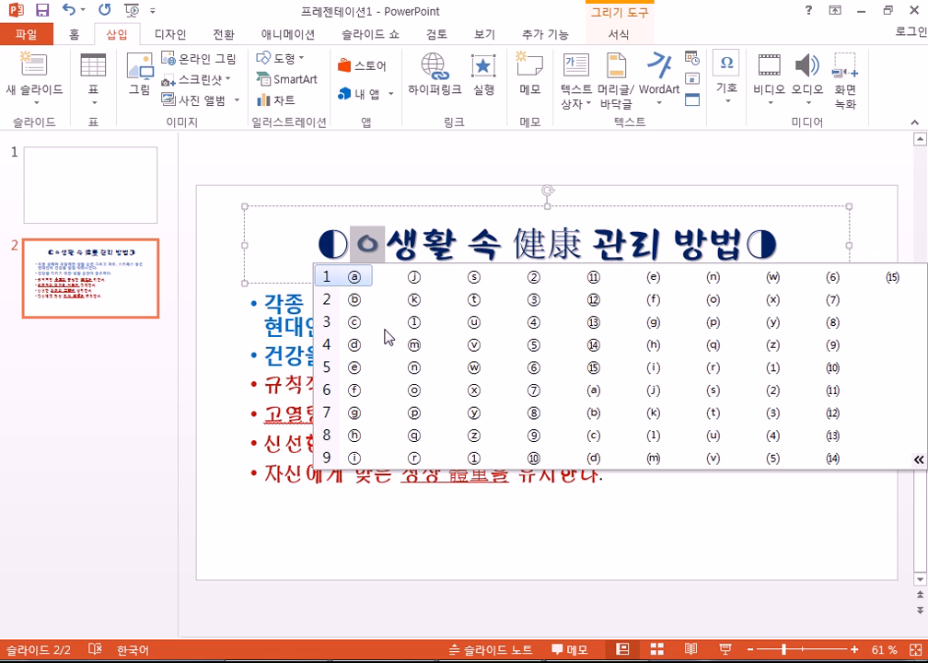
{"action": "key", "text": "Escape"}
{"action": "left_click_drag", "start_coordinate": [383, 252], "coordinate": [359, 250]}
{"action": "key", "text": "Delete"}
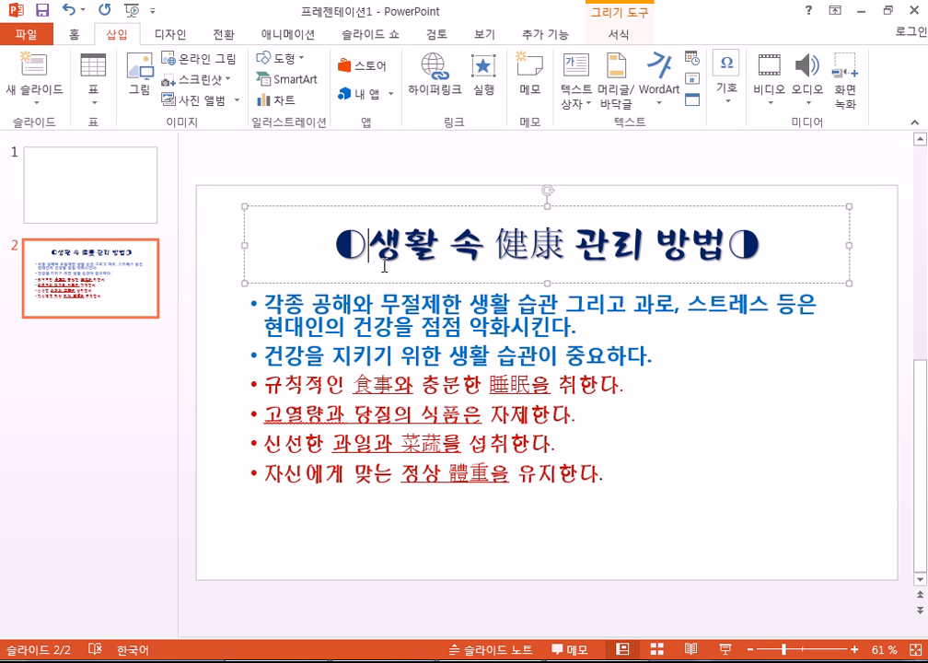
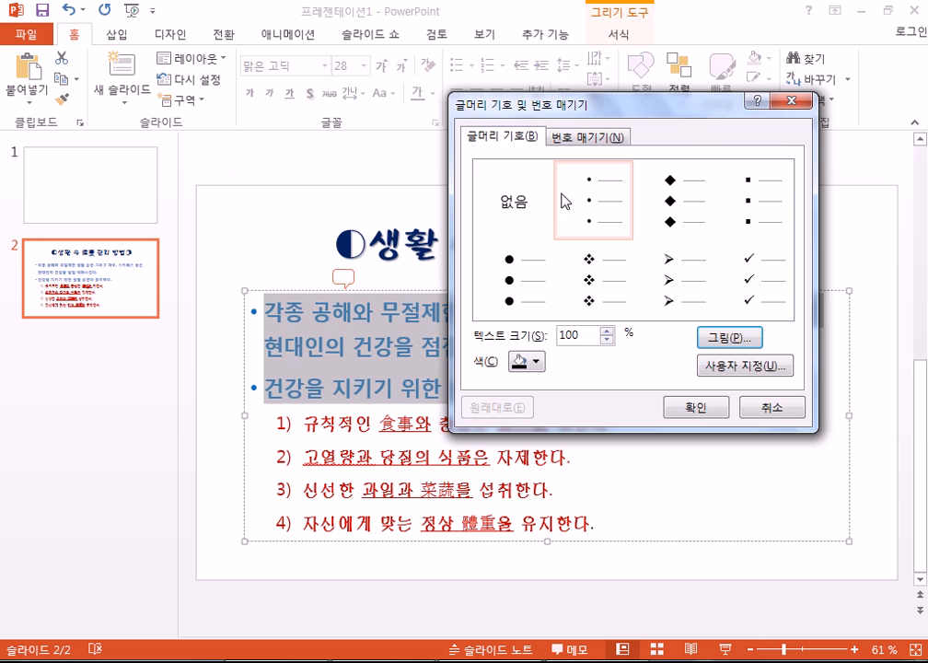
- Try the recently used ★ and ☎ symbols as custom bullets for the two blue paragraphs, and cancel the symbol choice
{"action": "left_click", "coordinate": [741, 368]}
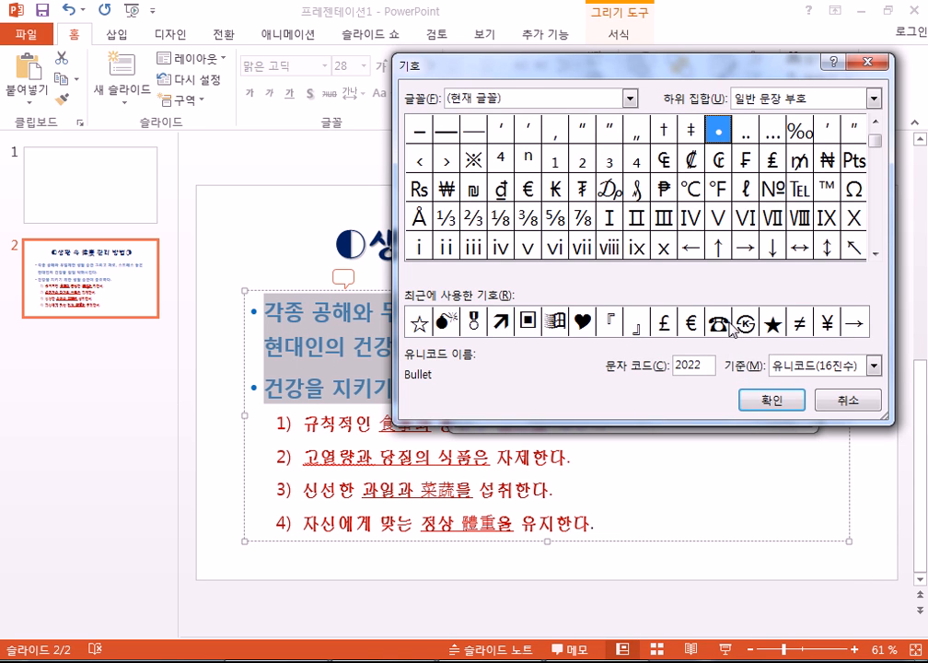
{"action": "left_click", "coordinate": [771, 322]}
{"action": "left_click", "coordinate": [718, 322]}
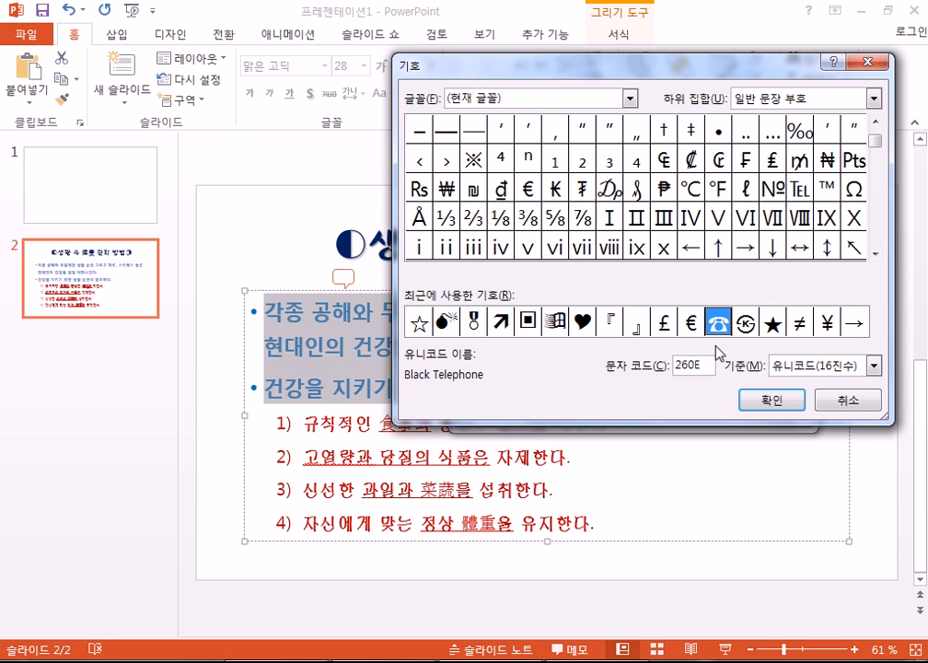
{"action": "left_click", "coordinate": [853, 402]}
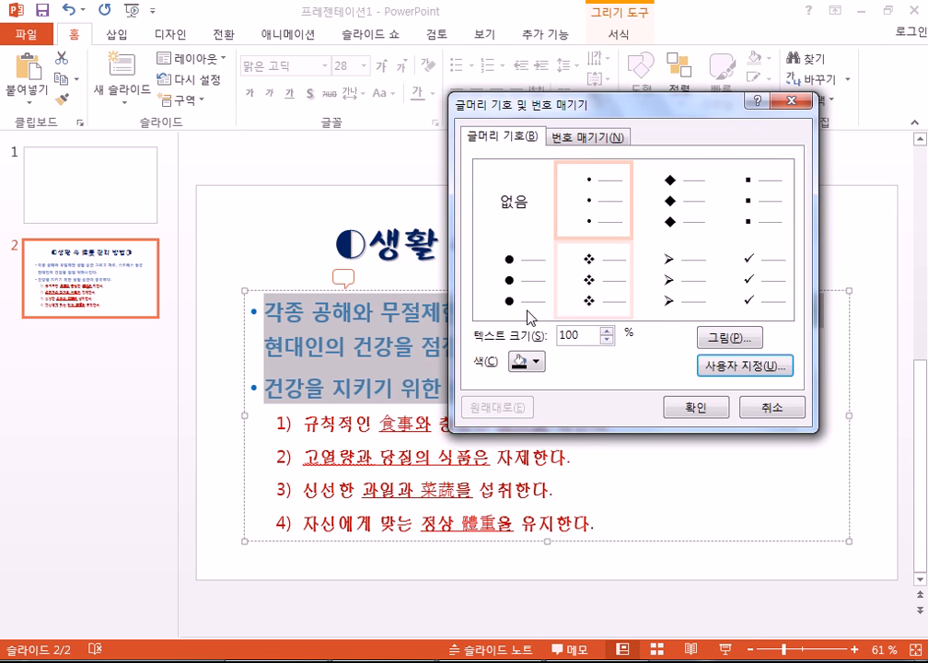
- Apply 코알라.jpg from the 사진 샘플 folder as the picture bullet for the two blue paragraphs
{"action": "left_click", "coordinate": [722, 341]}
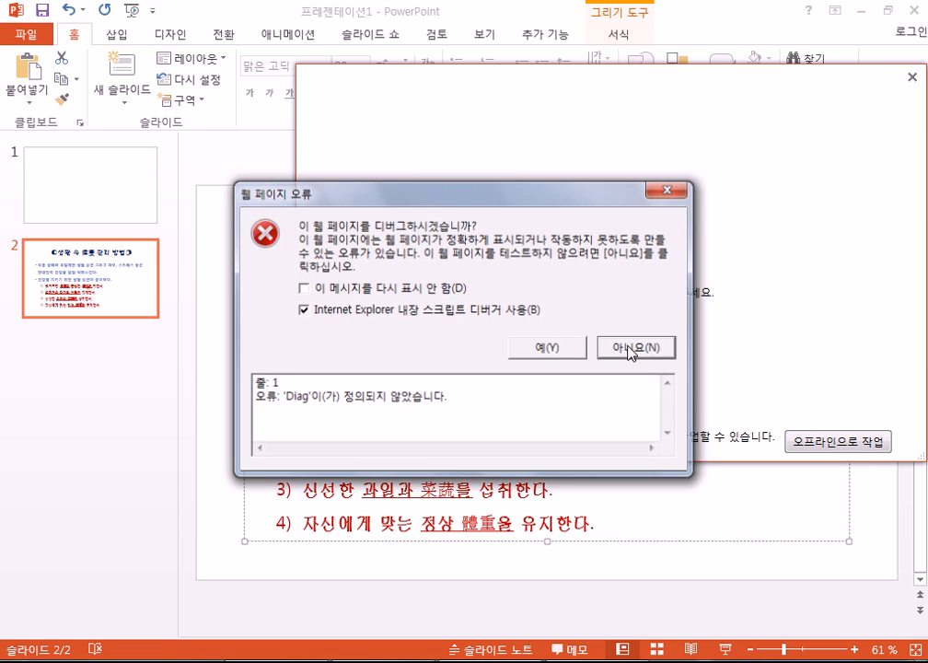
{"action": "left_click", "coordinate": [630, 349]}
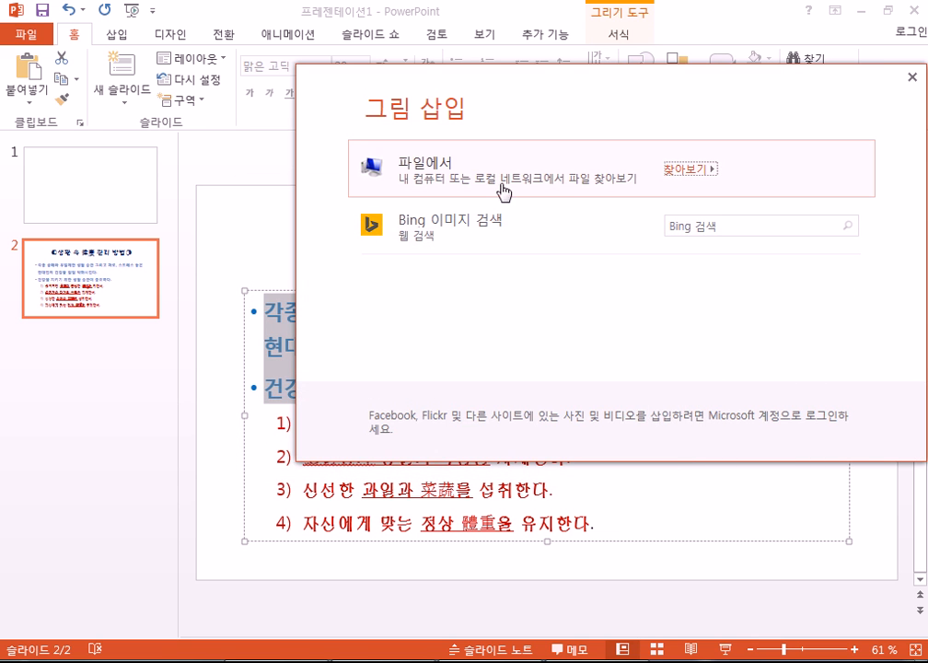
{"action": "left_click", "coordinate": [417, 170]}
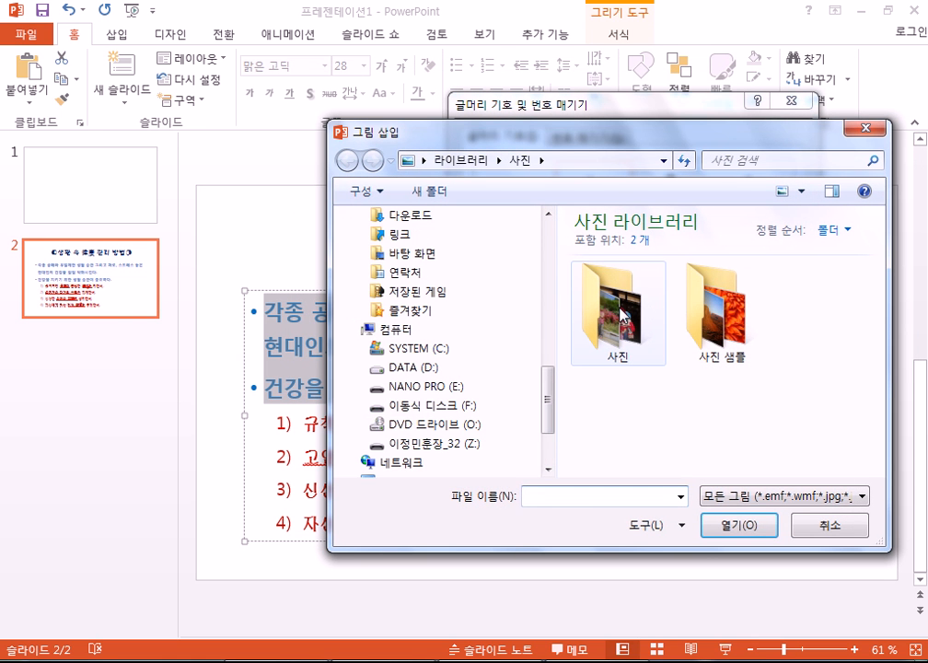
{"action": "double_click", "coordinate": [727, 313]}
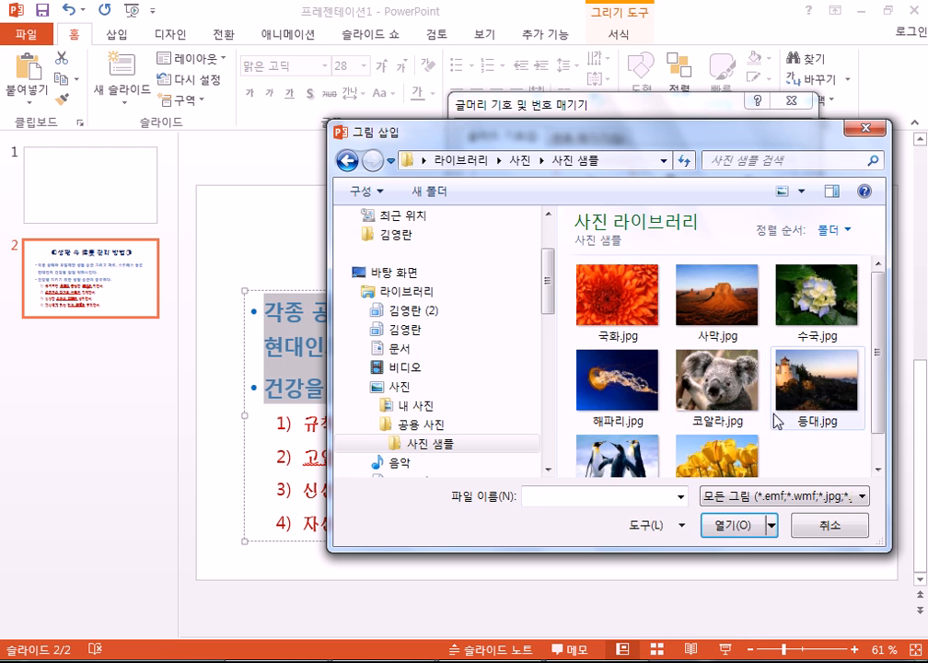
{"action": "left_click", "coordinate": [705, 382]}
{"action": "double_click", "coordinate": [705, 382]}
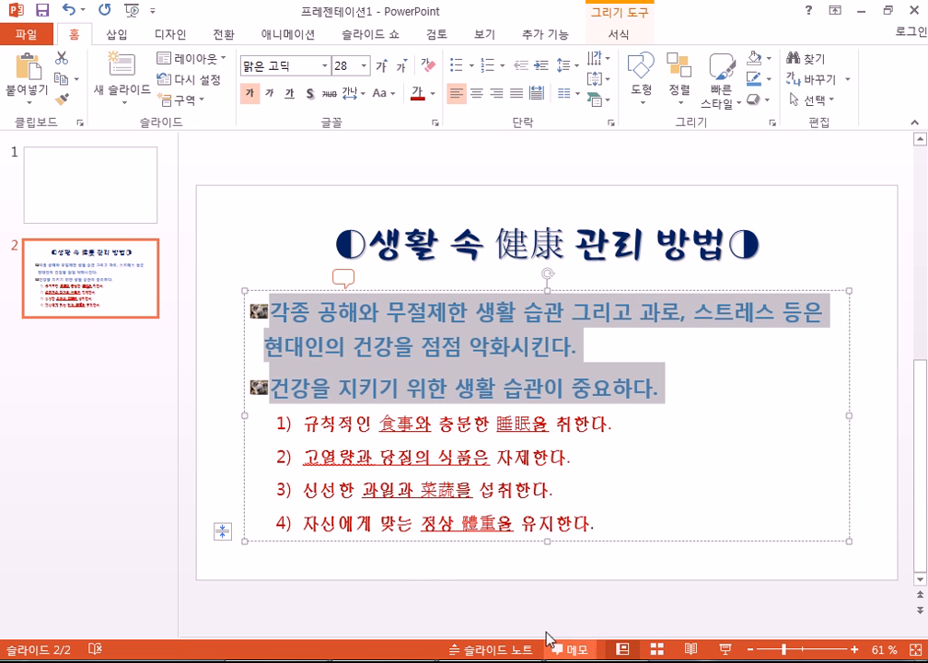
- Copy the body text box containing the two blue paragraphs and the numbered red items
{"action": "left_click", "coordinate": [659, 549]}
{"action": "left_click_drag", "start_coordinate": [605, 522], "coordinate": [233, 265]}
{"action": "key", "text": "ctrl+c"}
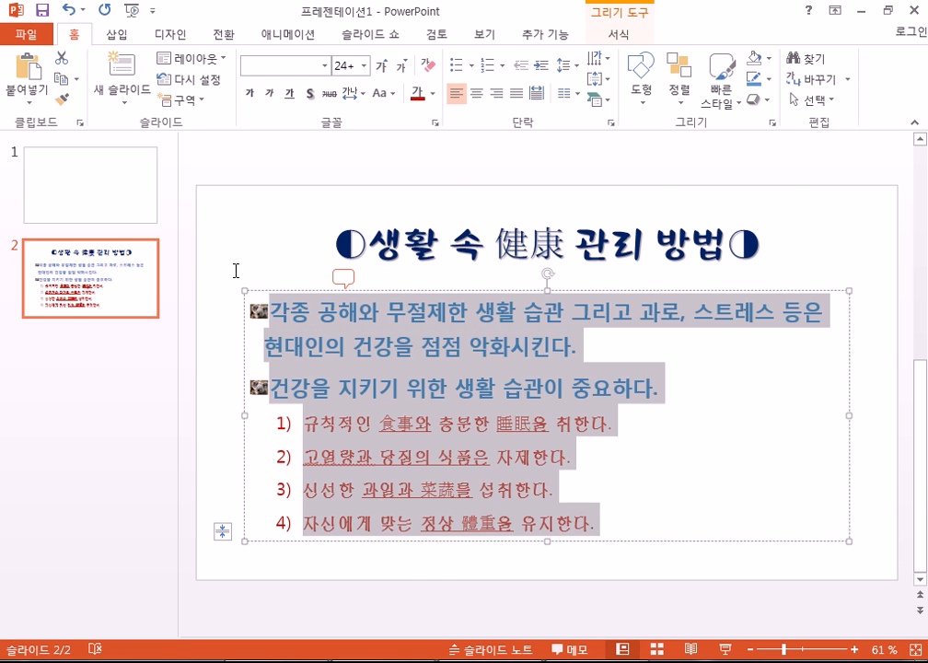
{"action": "left_click", "coordinate": [274, 291]}
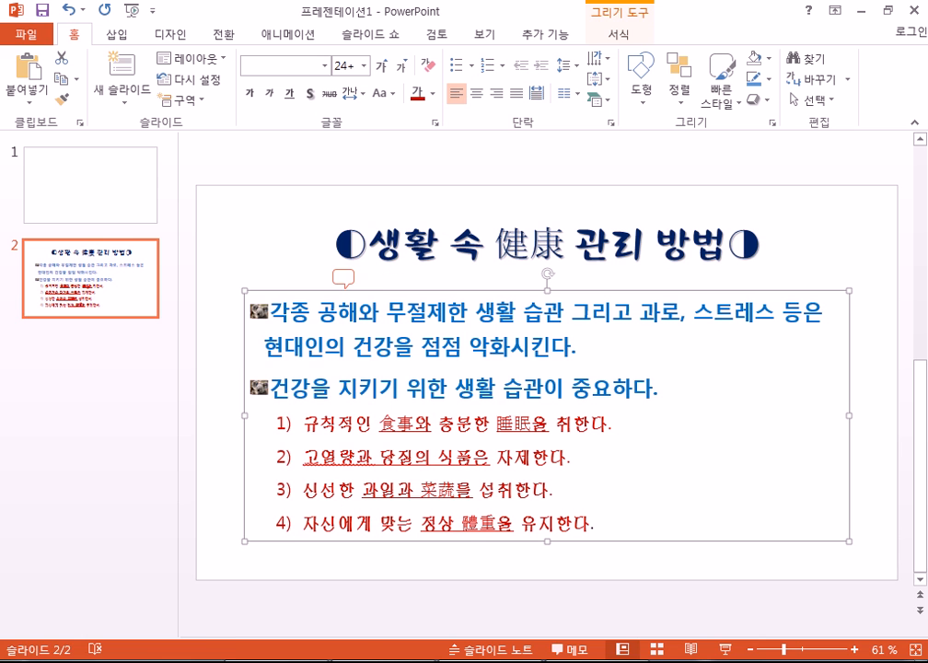
- Switch to Microsoft PowerPoint 2010 and dismiss the add-in and activation dialogs
{"action": "left_click", "coordinate": [13, 659]}
{"action": "left_click", "coordinate": [103, 234]}
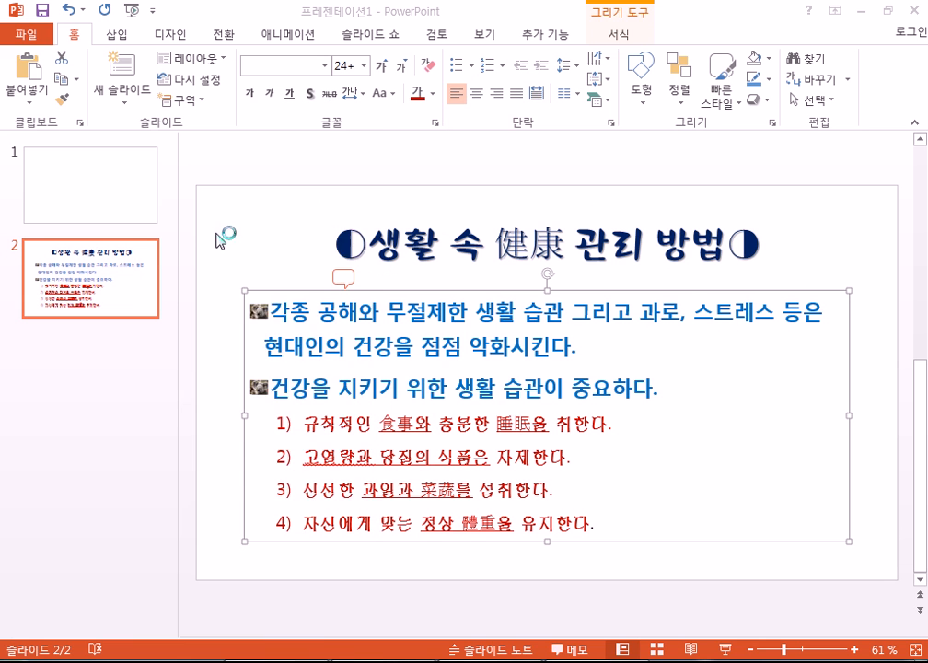
{"action": "left_click", "coordinate": [555, 402]}
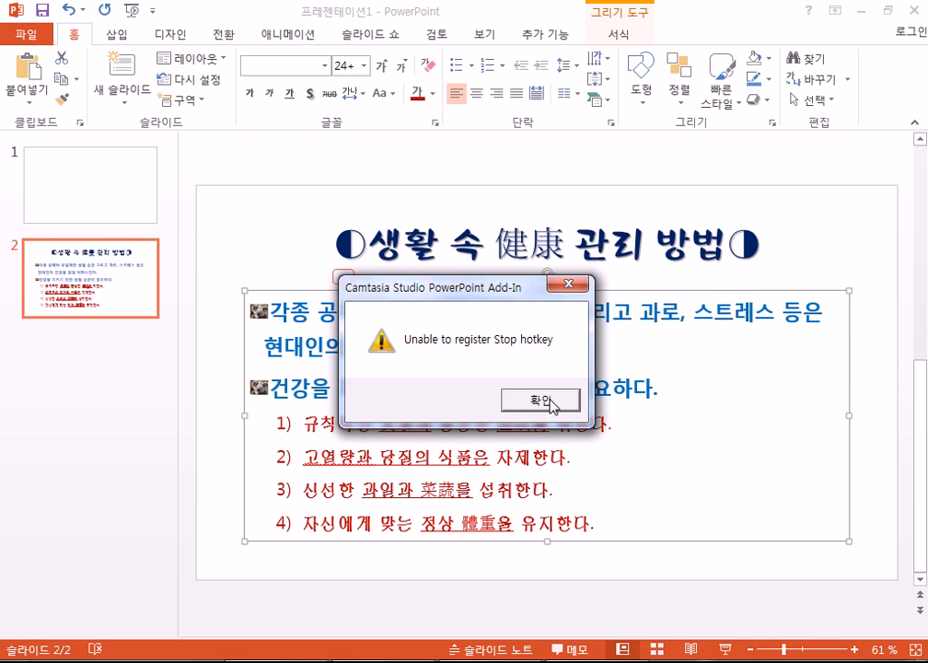
{"action": "left_click", "coordinate": [555, 404]}
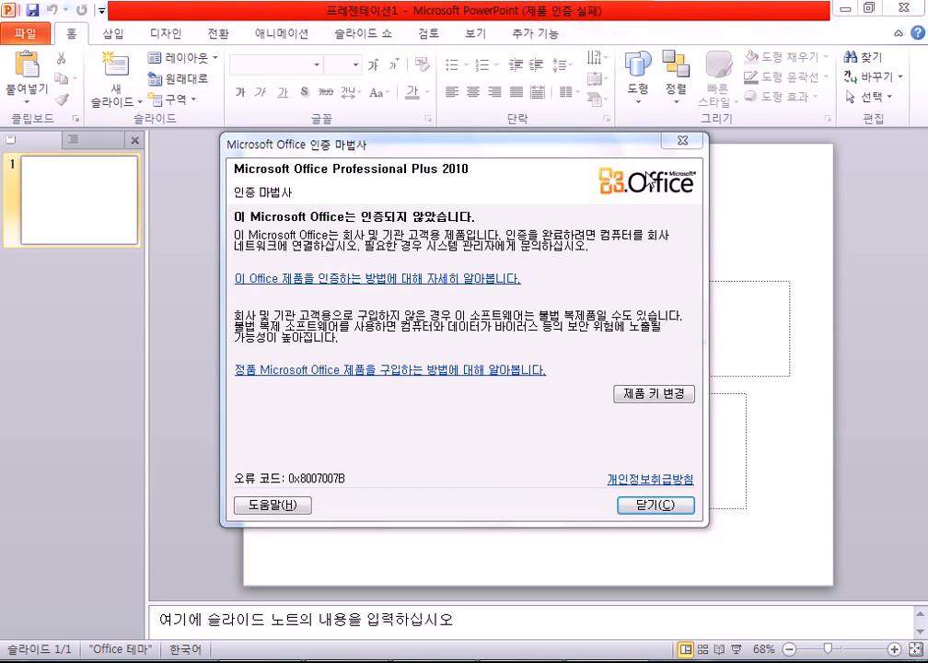
{"action": "left_click", "coordinate": [685, 141]}
- Add a 제목 및 내용 slide and paste the copied text box onto it
{"action": "left_click", "coordinate": [135, 102]}
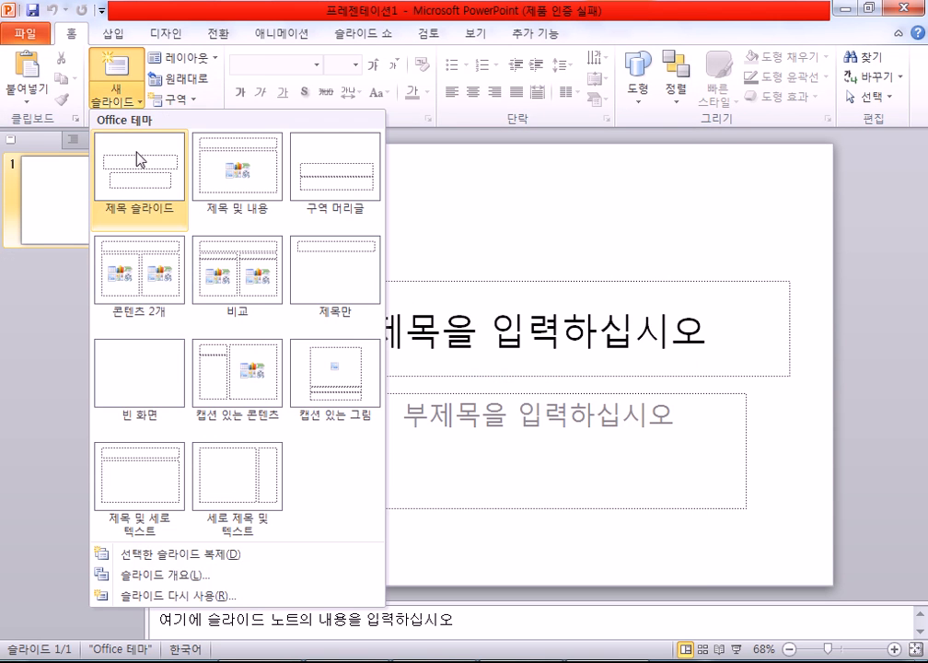
{"action": "left_click", "coordinate": [230, 187]}
{"action": "key", "text": "ctrl+v"}
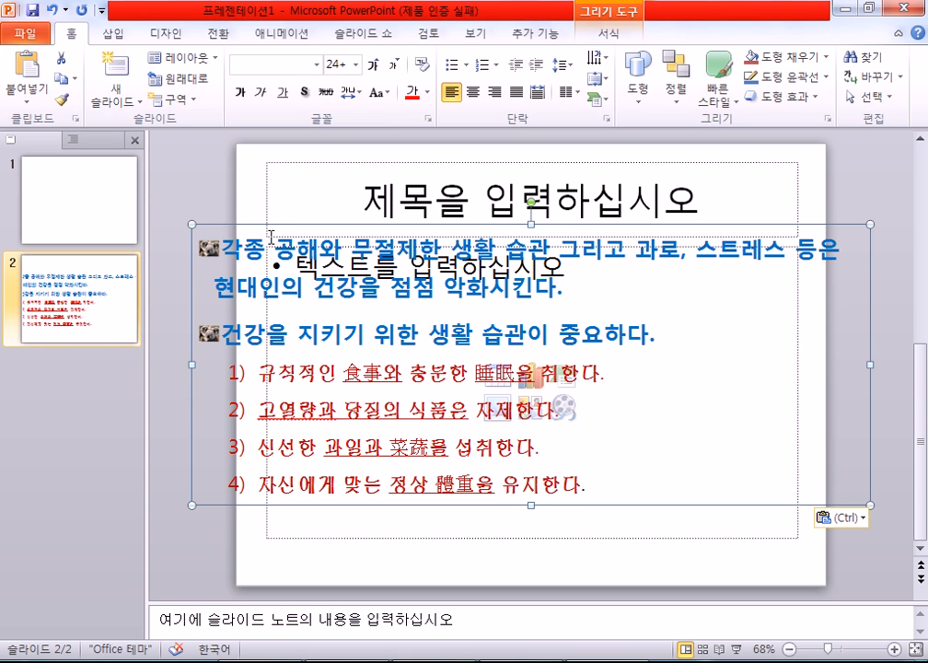
- Copy all the text inside the pasted box and delete that box from the new slide
{"action": "left_click_drag", "start_coordinate": [267, 226], "coordinate": [276, 305]}
{"action": "left_click", "coordinate": [290, 343]}
{"action": "key", "text": "ctrl+a"}
{"action": "key", "text": "ctrl+c"}
{"action": "key", "text": "Delete"}
{"action": "left_click", "coordinate": [316, 306]}
{"action": "key", "text": "Delete"}
- Paste the copied text into the slide's content placeholder and remove the empty paragraph at its end
{"action": "left_click", "coordinate": [307, 273]}
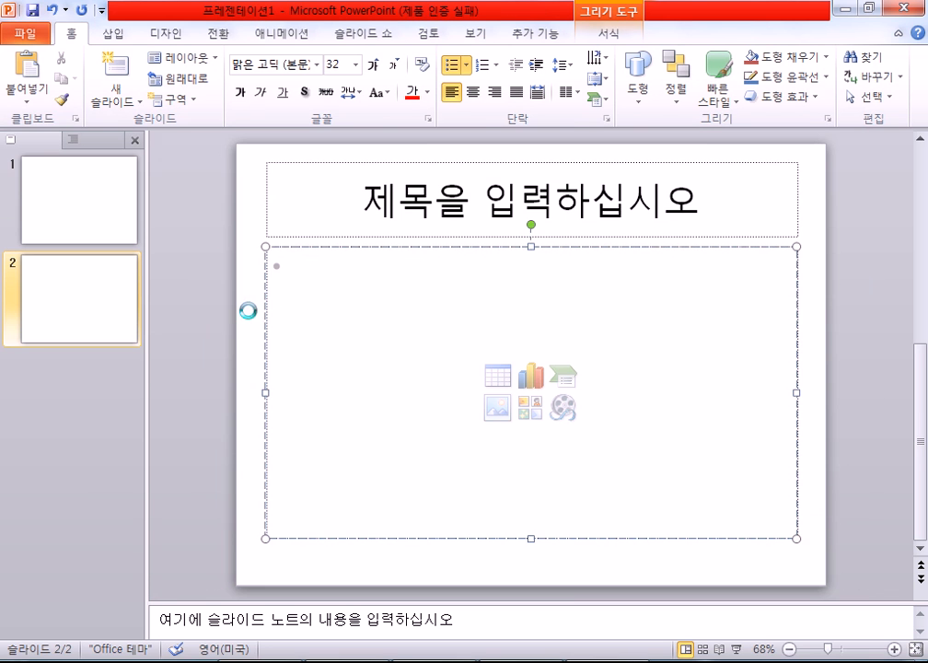
{"action": "key", "text": "ctrl+v"}
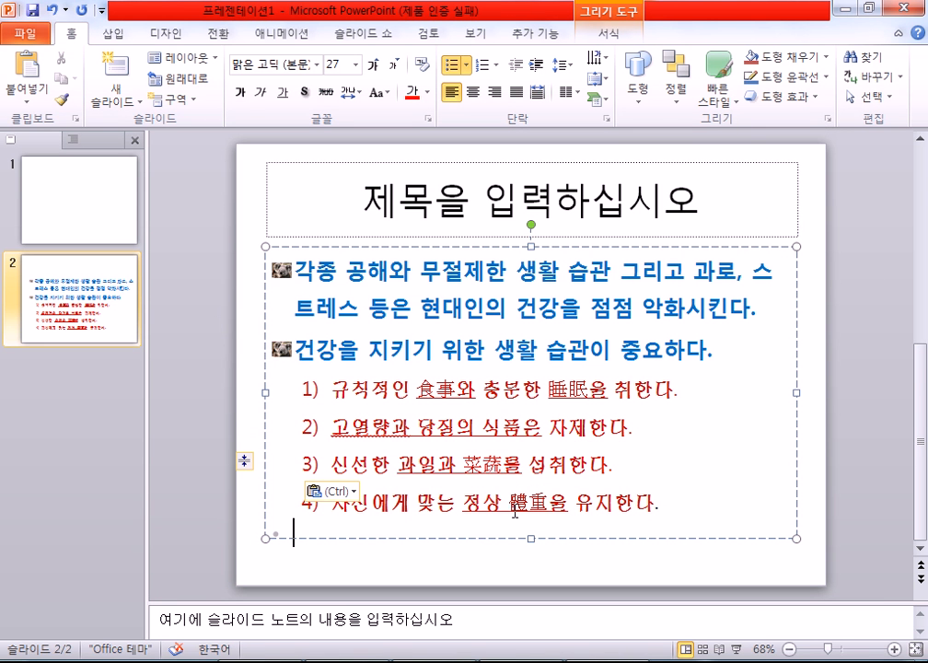
{"action": "key", "text": "BackSpace"}
{"action": "key", "text": "BackSpace"}
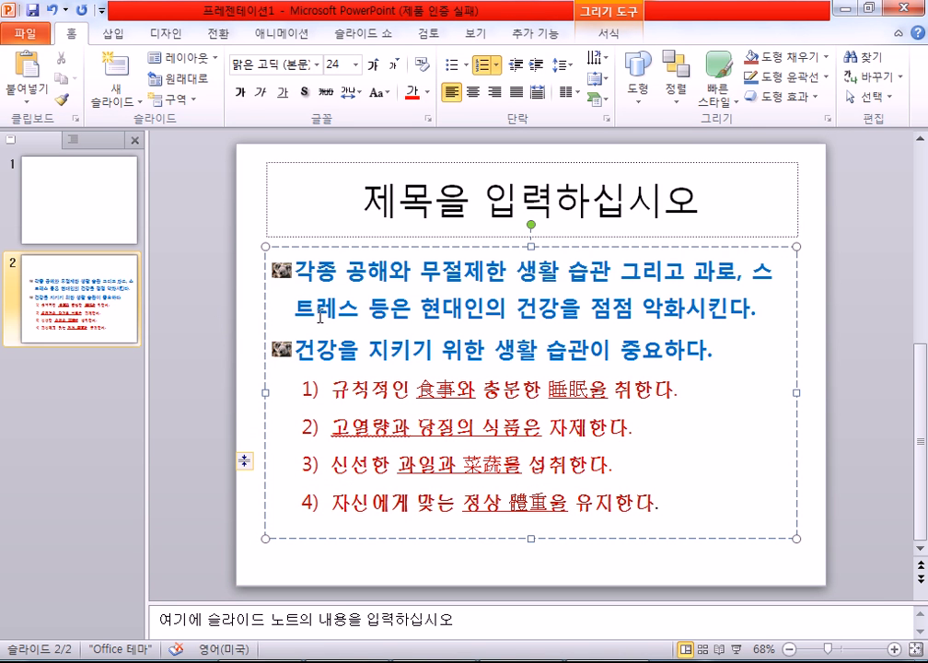
- Examine the picture bullets offered for the two blue paragraphs in the bullets and numbering options
{"action": "left_click_drag", "start_coordinate": [295, 273], "coordinate": [716, 349]}
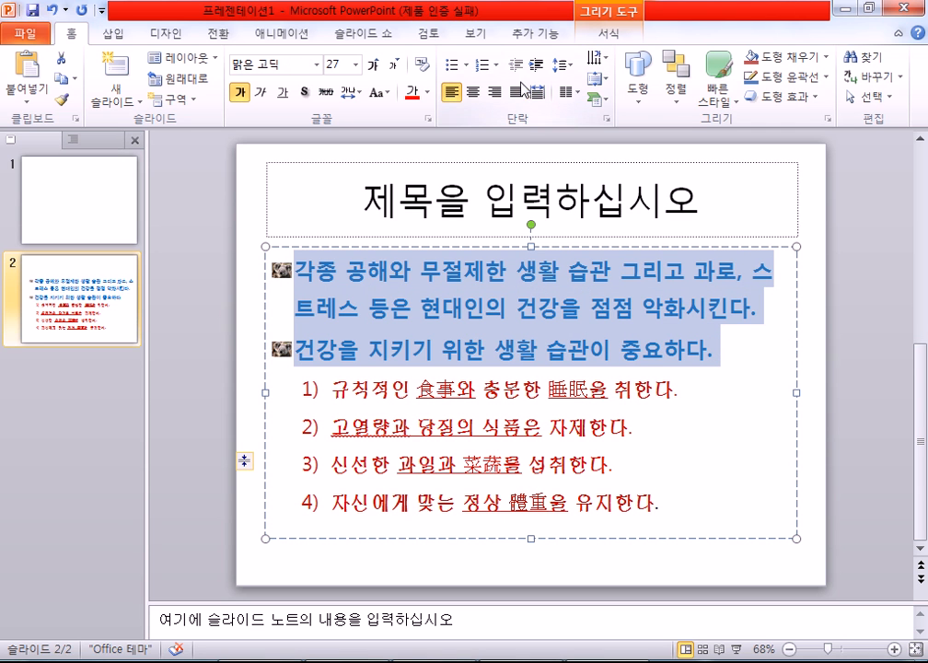
{"action": "left_click", "coordinate": [467, 65]}
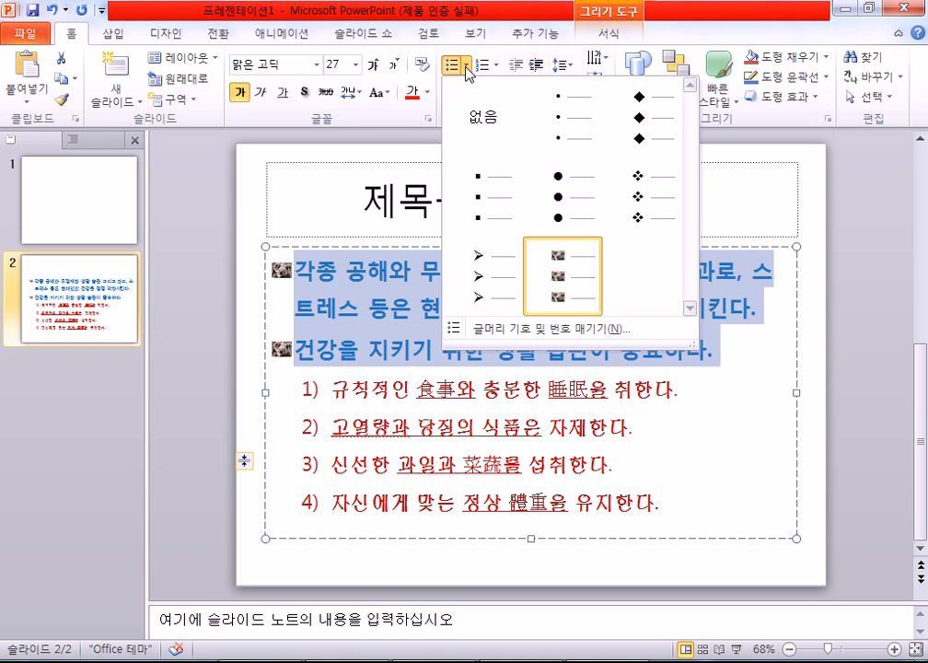
{"action": "left_click", "coordinate": [543, 330]}
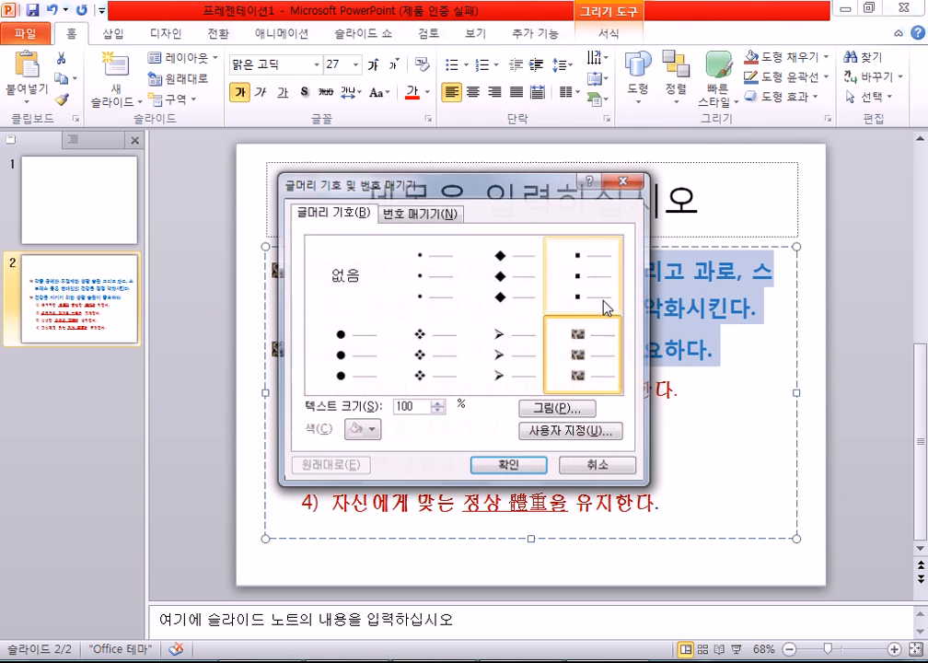
{"action": "left_click_drag", "start_coordinate": [464, 179], "coordinate": [433, 84]}
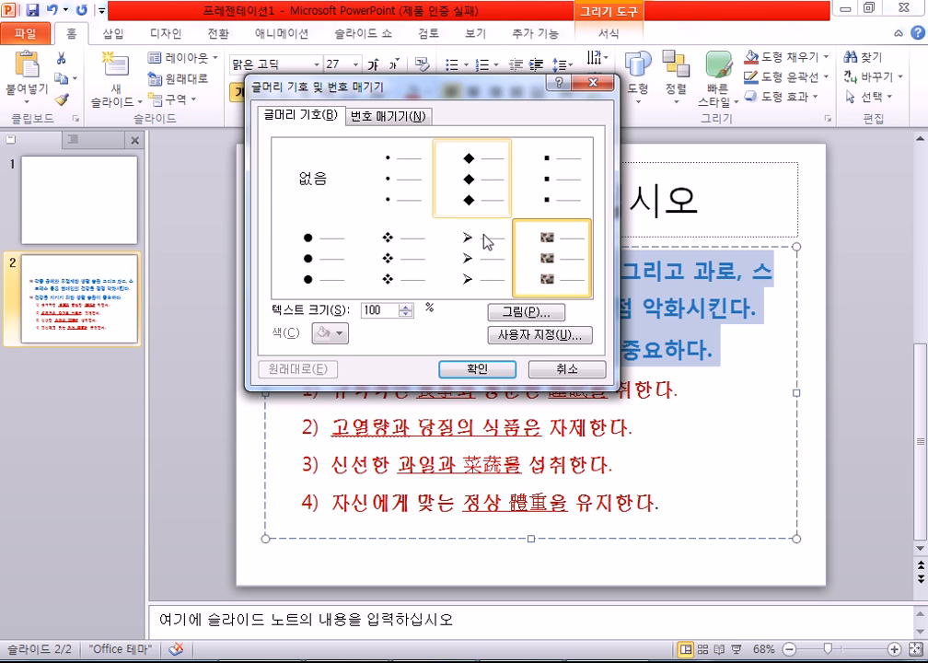
{"action": "left_click", "coordinate": [521, 314]}
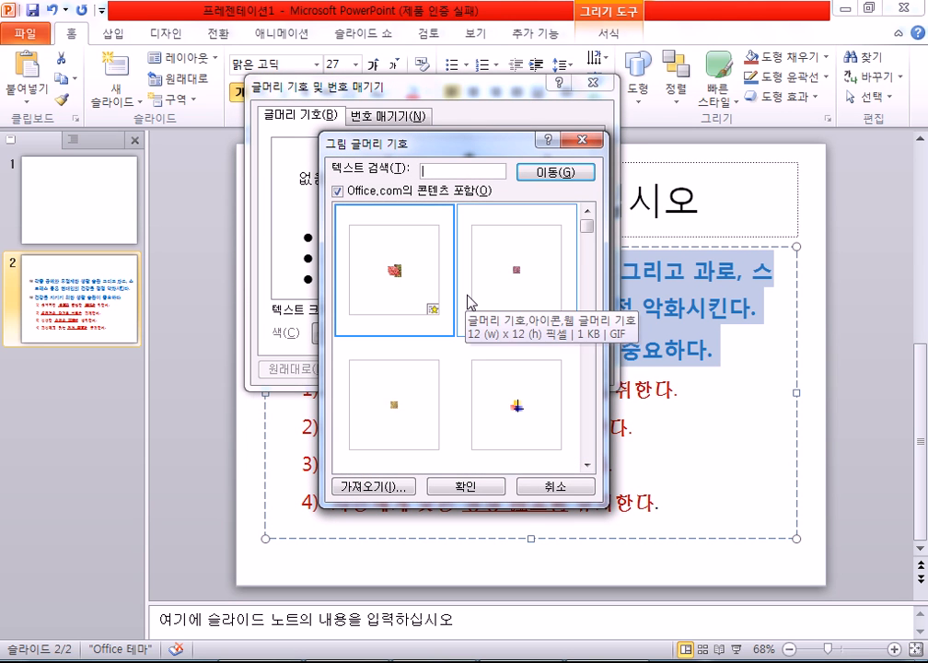
{"action": "left_click", "coordinate": [579, 140]}
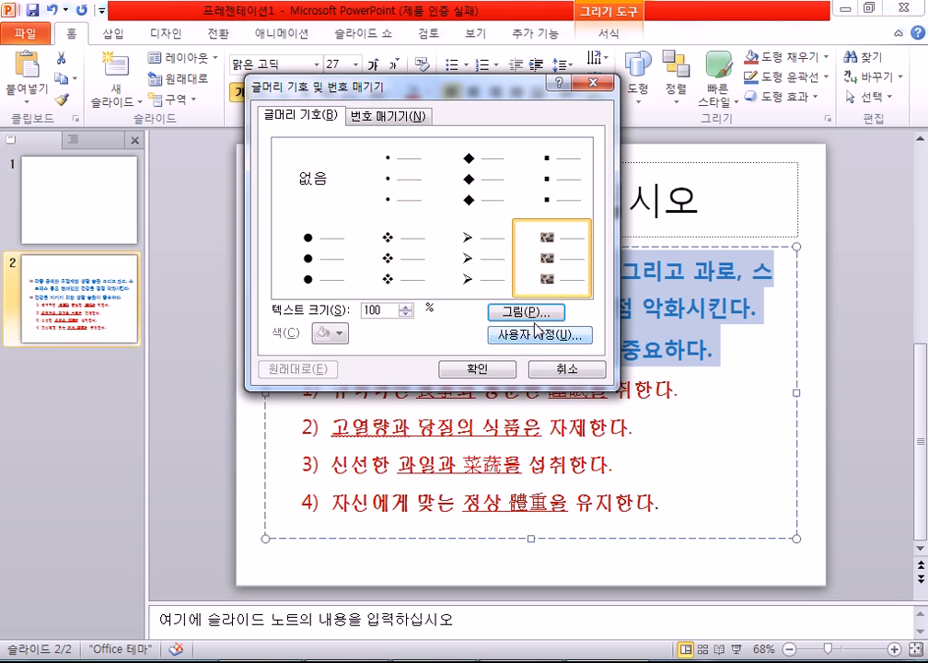
{"action": "left_click", "coordinate": [531, 314]}
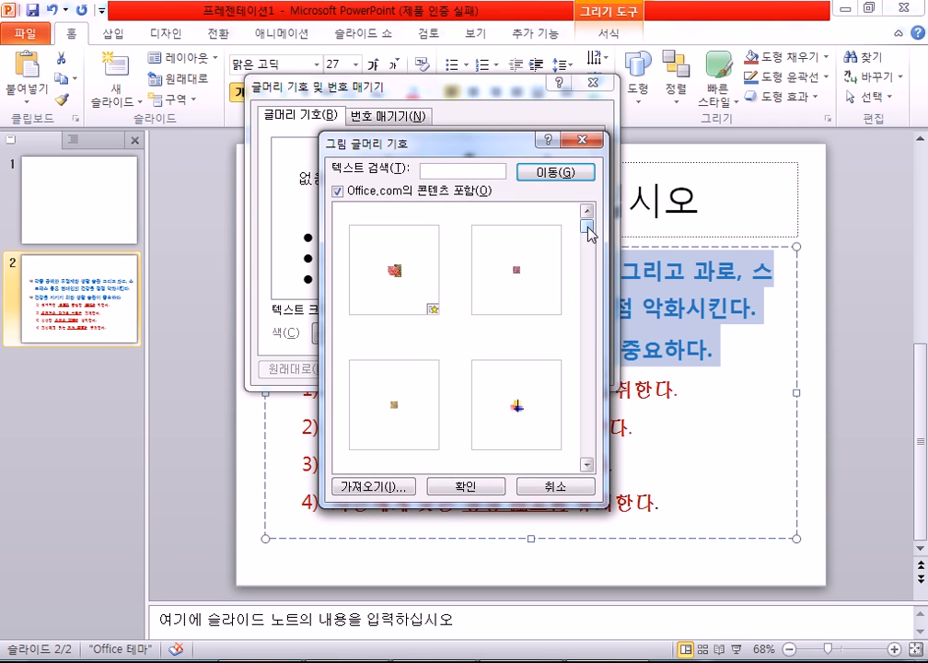
{"action": "mouse_move", "coordinate": [595, 242]}
{"action": "left_mouse_down"}
{"action": "mouse_move", "coordinate": [597, 251]}
{"action": "mouse_move", "coordinate": [602, 231]}
{"action": "mouse_move", "coordinate": [596, 243]}
{"action": "left_mouse_up"}
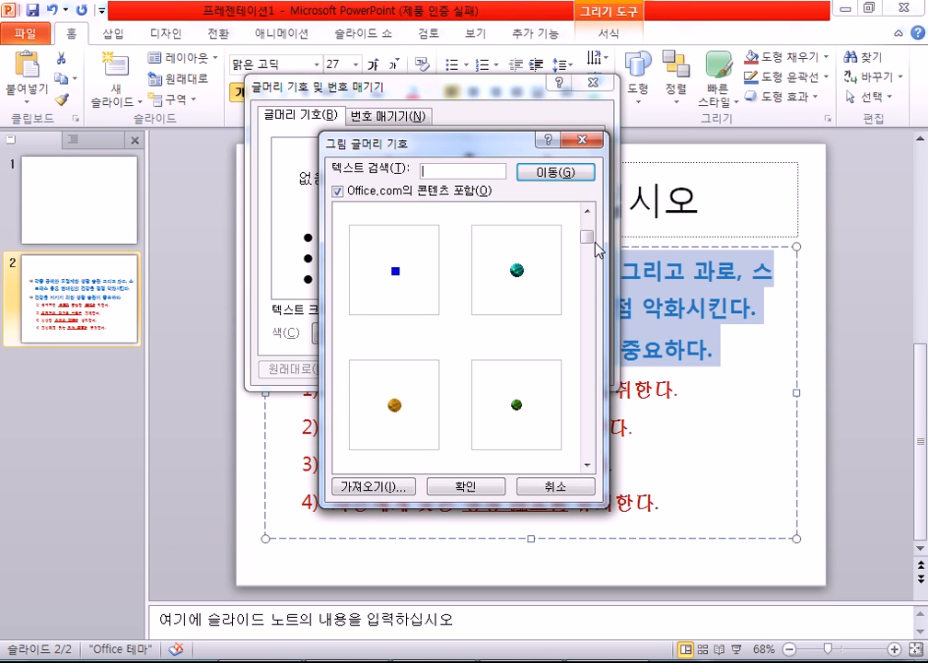
{"action": "left_click_drag", "start_coordinate": [594, 243], "coordinate": [572, 198]}
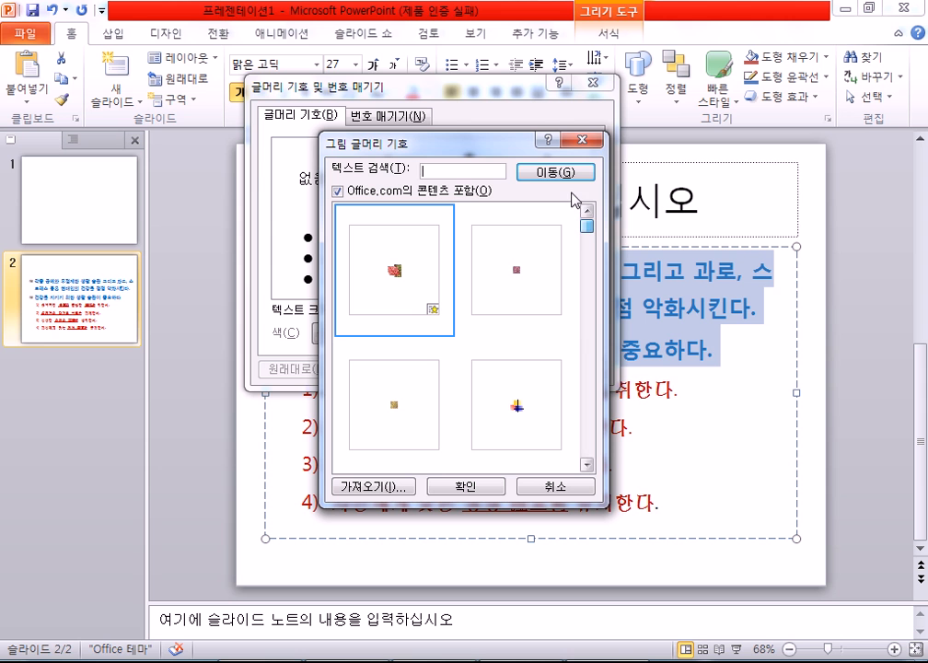
- Apply the rose picture bullet to the two blue paragraphs
{"action": "left_click", "coordinate": [397, 273]}
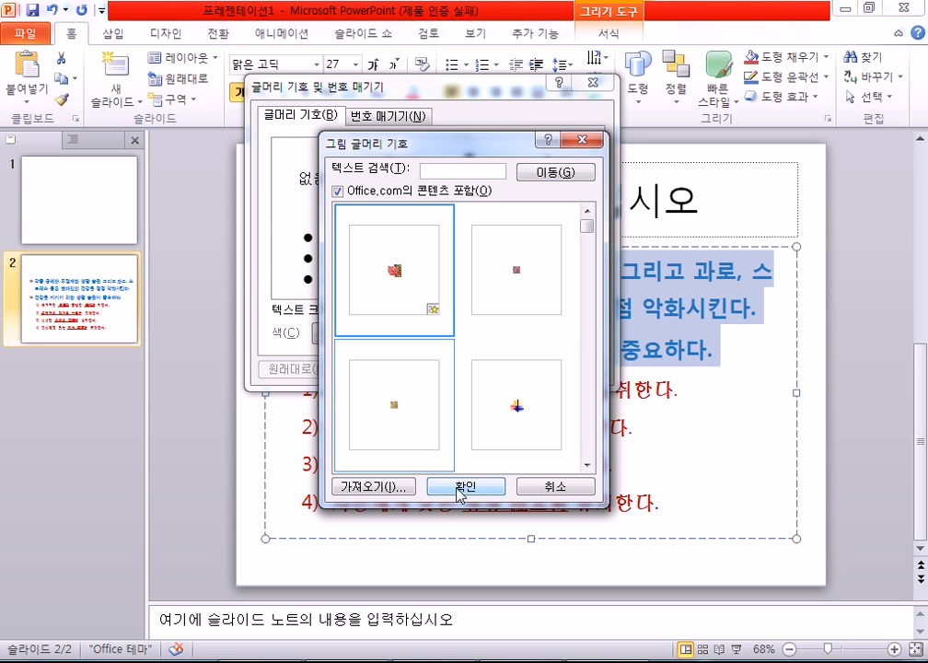
{"action": "double_click", "coordinate": [391, 322]}
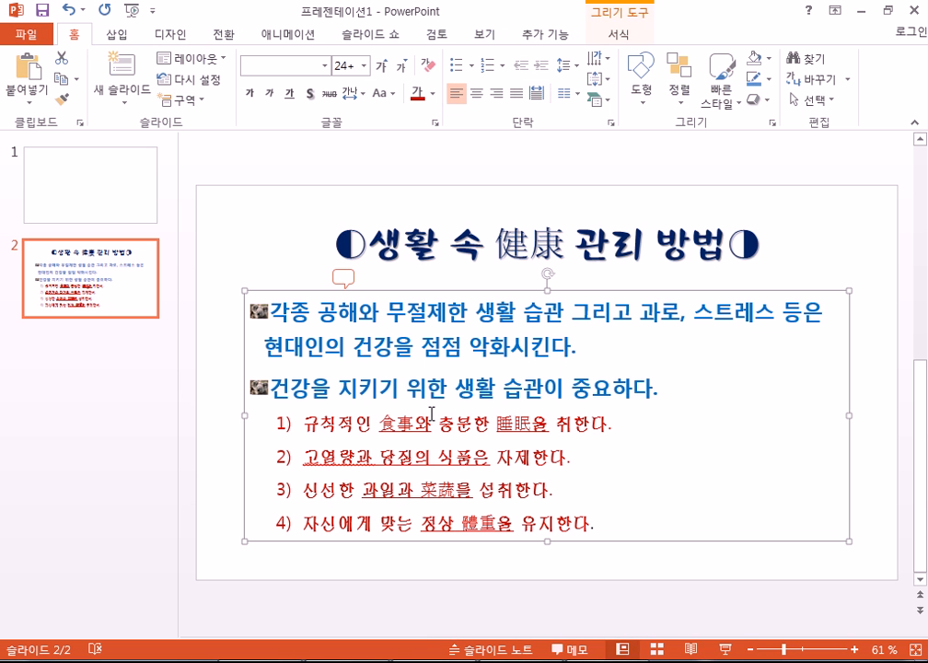
- Switch to the newer PowerPoint window, open picture insertion for the two blue paragraphs' bullets, and decline debugging the web page error
{"action": "left_click_drag", "start_coordinate": [275, 306], "coordinate": [661, 386]}
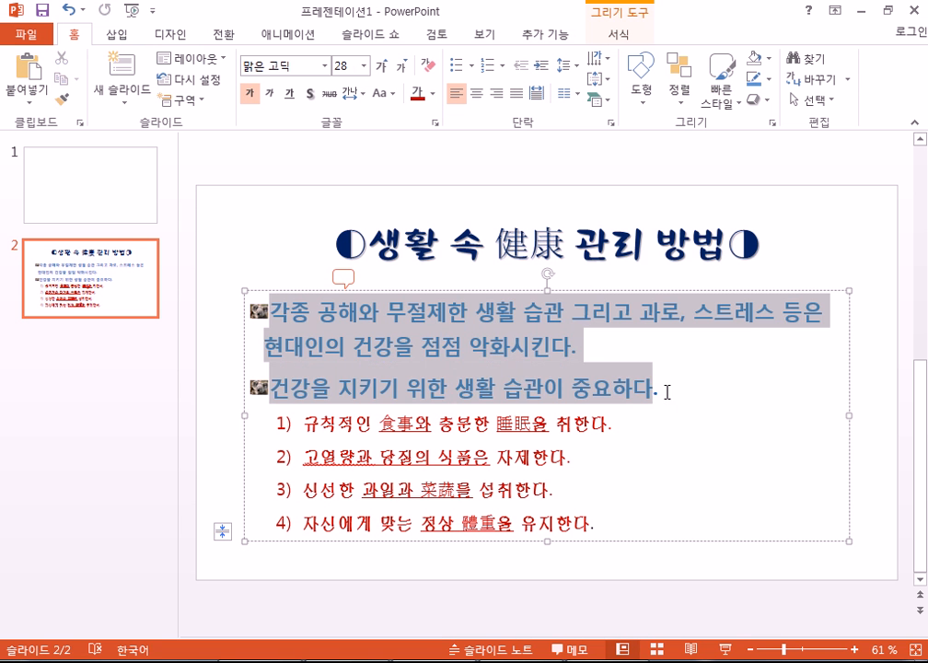
{"action": "left_click", "coordinate": [470, 65]}
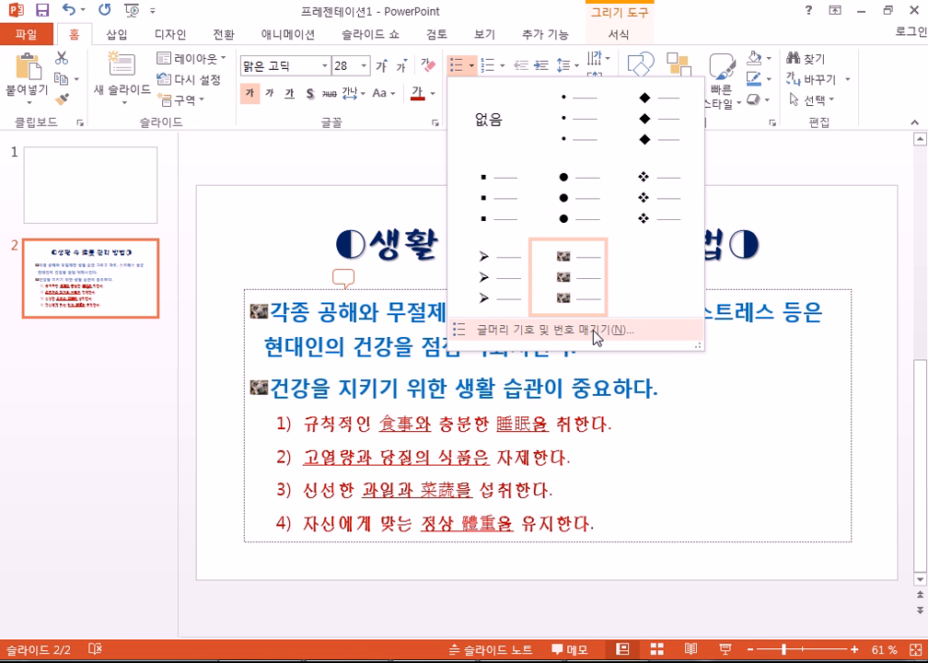
{"action": "left_click", "coordinate": [597, 337]}
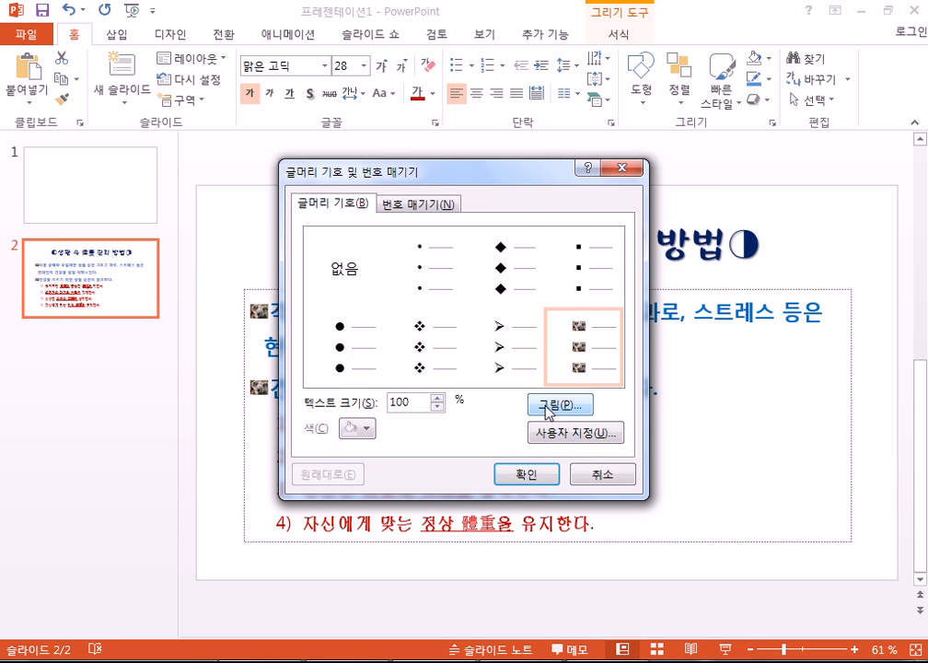
{"action": "left_click", "coordinate": [548, 406]}
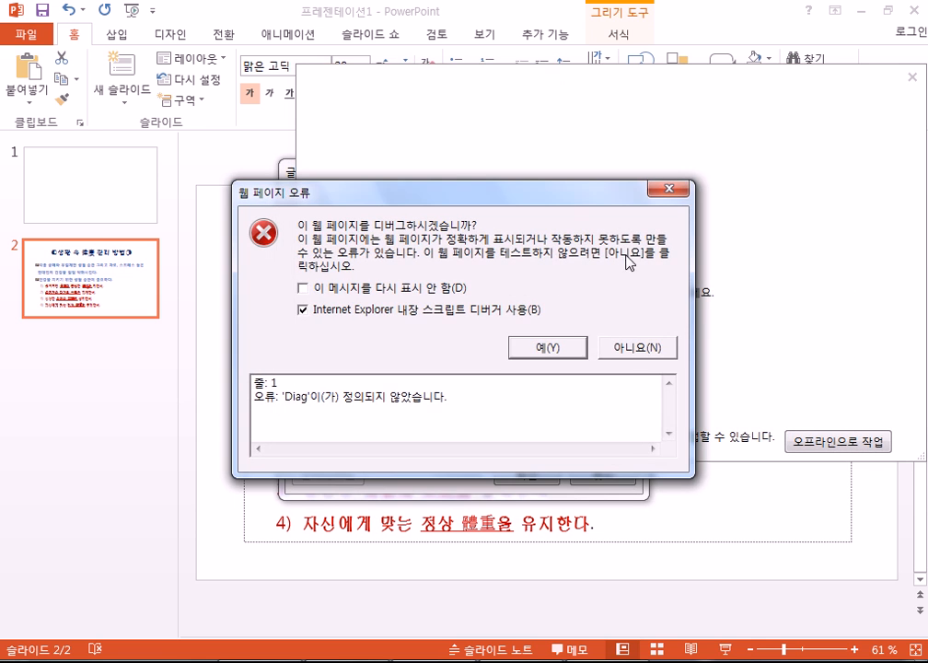
{"action": "left_click", "coordinate": [628, 350]}
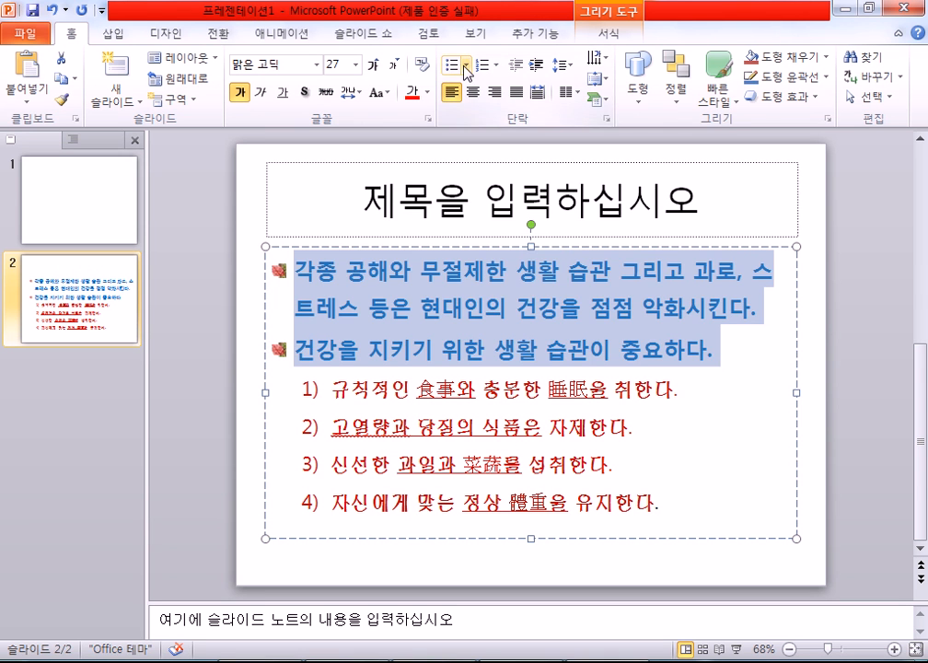
- Switch to Microsoft PowerPoint 2010 and choose the pastel-toned web picture bullet for the two blue paragraphs
{"action": "left_click", "coordinate": [466, 65]}
{"action": "left_click", "coordinate": [549, 329]}
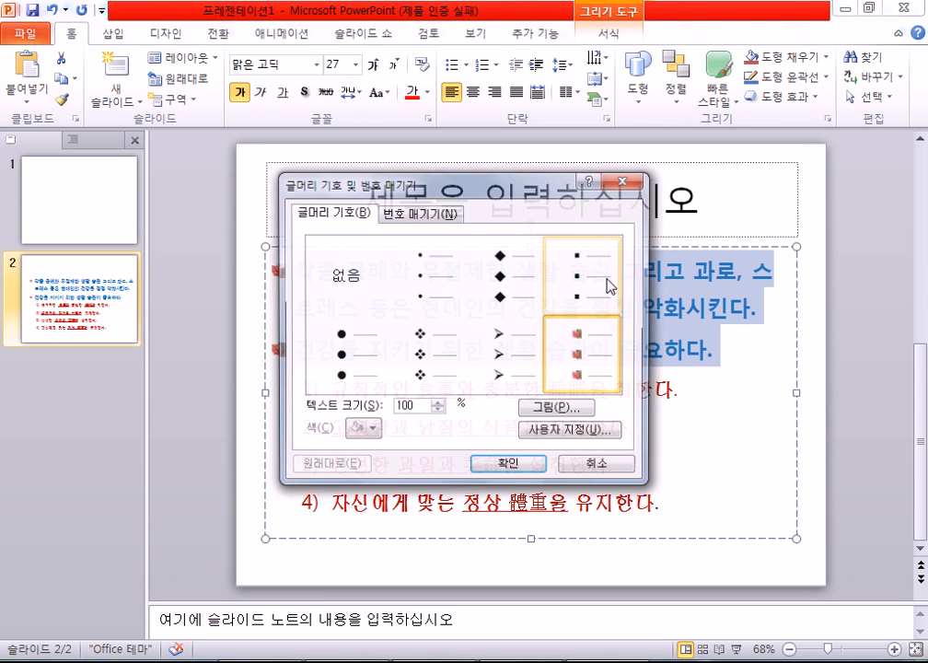
{"action": "left_click", "coordinate": [555, 411]}
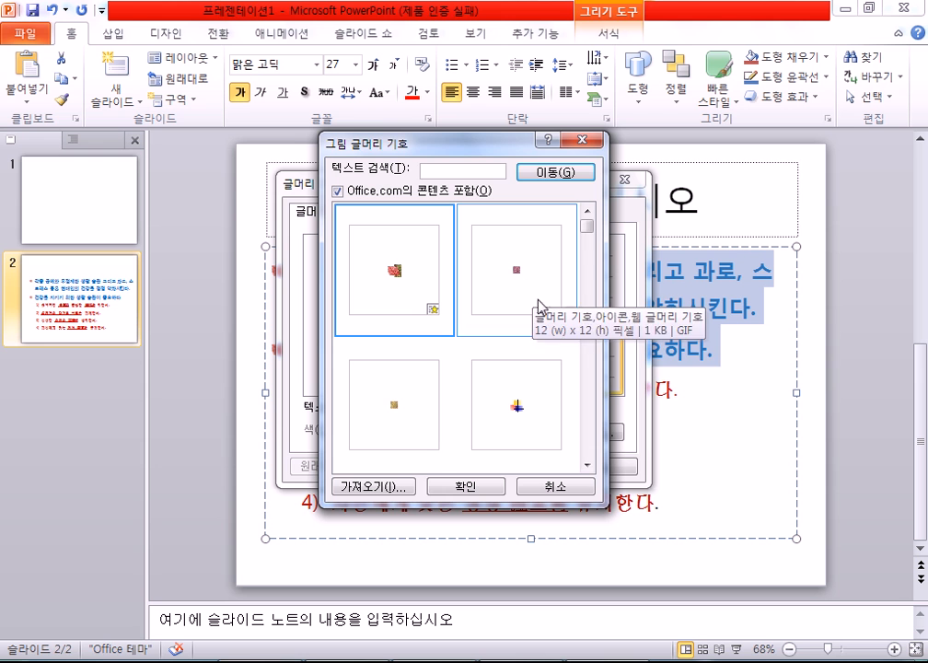
{"action": "left_click", "coordinate": [512, 405]}
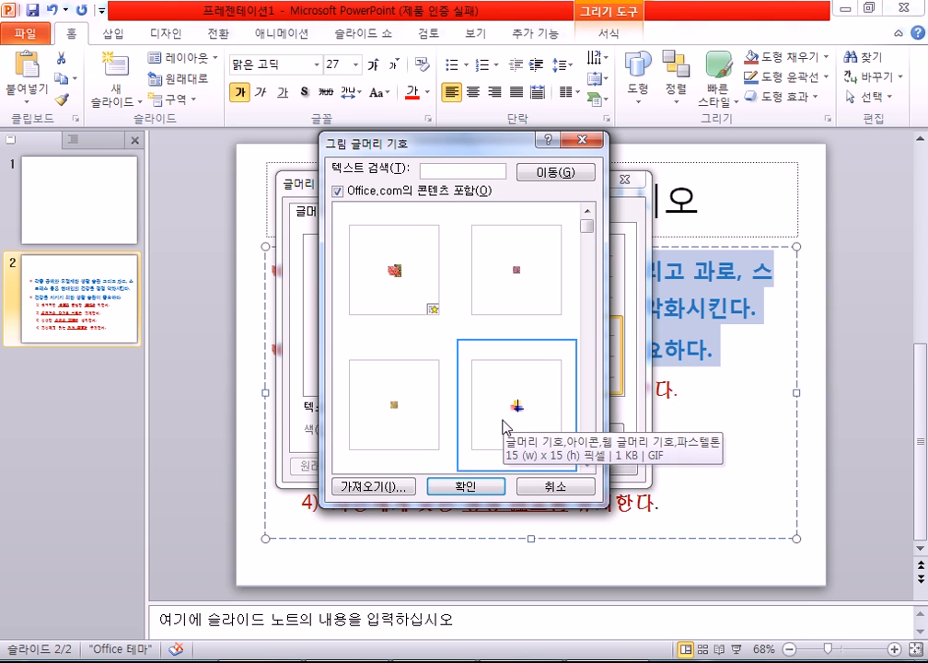
{"action": "left_click", "coordinate": [467, 487]}
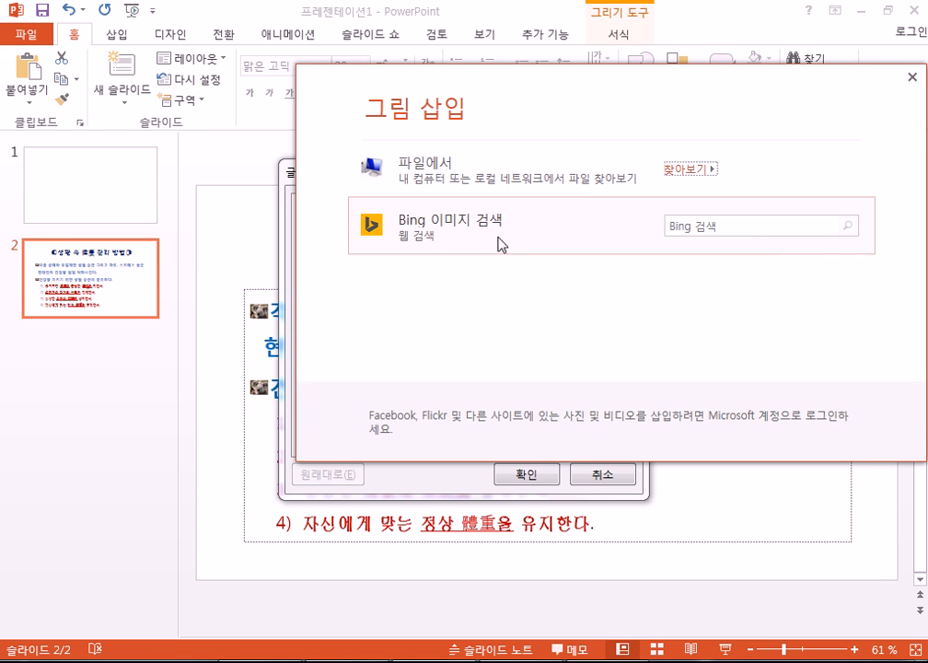
- Switch back to the newer PowerPoint window and search Bing images for 하트 as the picture bullet
{"action": "left_click", "coordinate": [743, 232]}
{"action": "type", "text": "ghdrlf"}
{"action": "key", "text": "Hangul"}
{"action": "type", "text": "홍길도"}
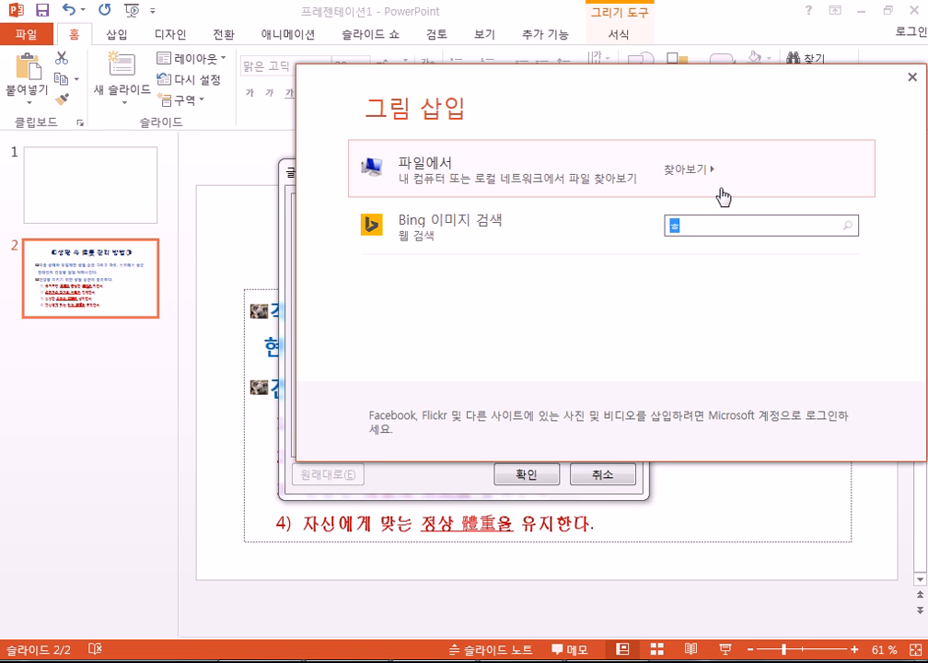
{"action": "key", "text": "BackSpace"}
{"action": "key", "text": "BackSpace"}
{"action": "key", "text": "BackSpace"}
{"action": "key", "text": "BackSpace"}
{"action": "type", "text": "하트"}
{"action": "key", "text": "Return"}
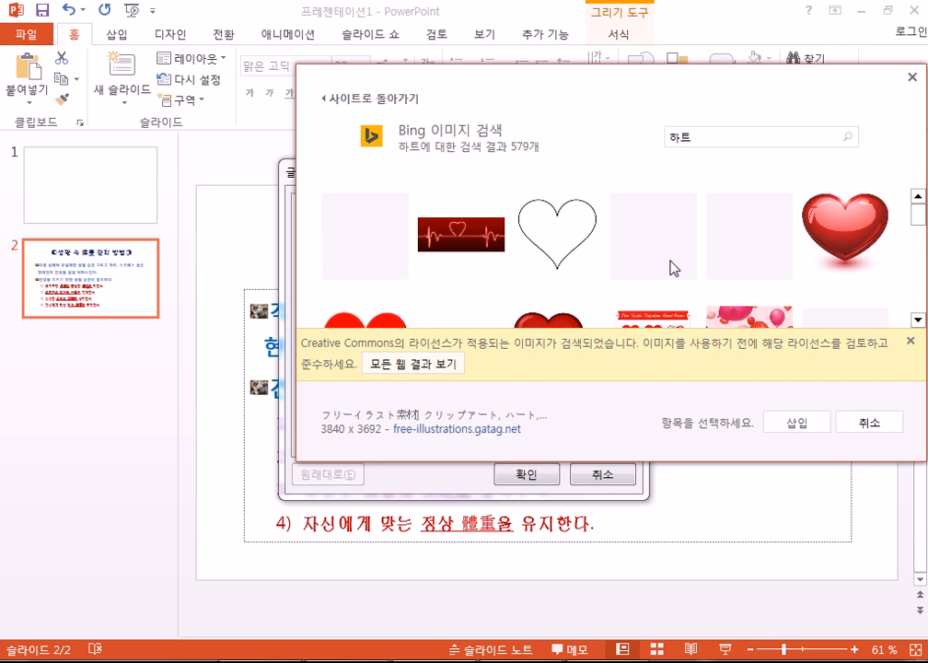
- Insert the glossy red heart image from the search results as the bullet for the two blue paragraphs
{"action": "scroll", "coordinate": [671, 267], "scroll_direction": "down", "scroll_amount": 1}
{"action": "left_click", "coordinate": [911, 340]}
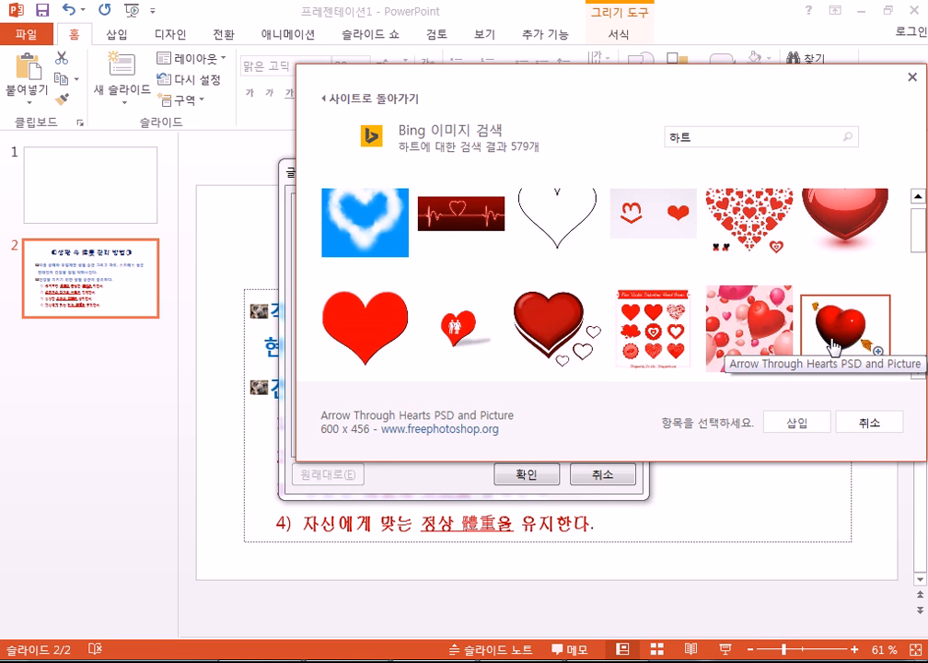
{"action": "scroll", "coordinate": [834, 350], "scroll_direction": "up", "scroll_amount": 1}
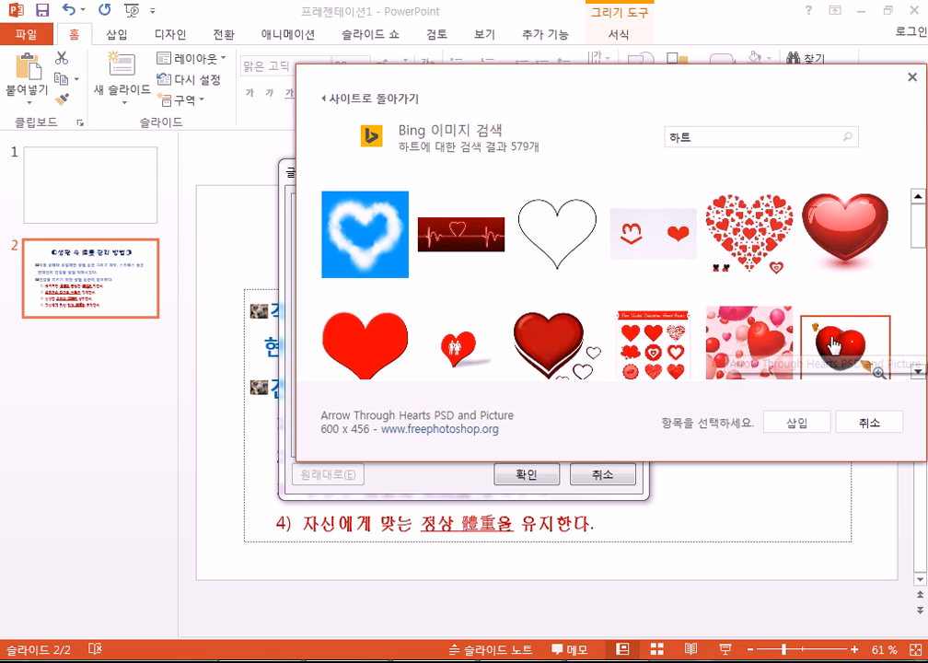
{"action": "left_click", "coordinate": [854, 241]}
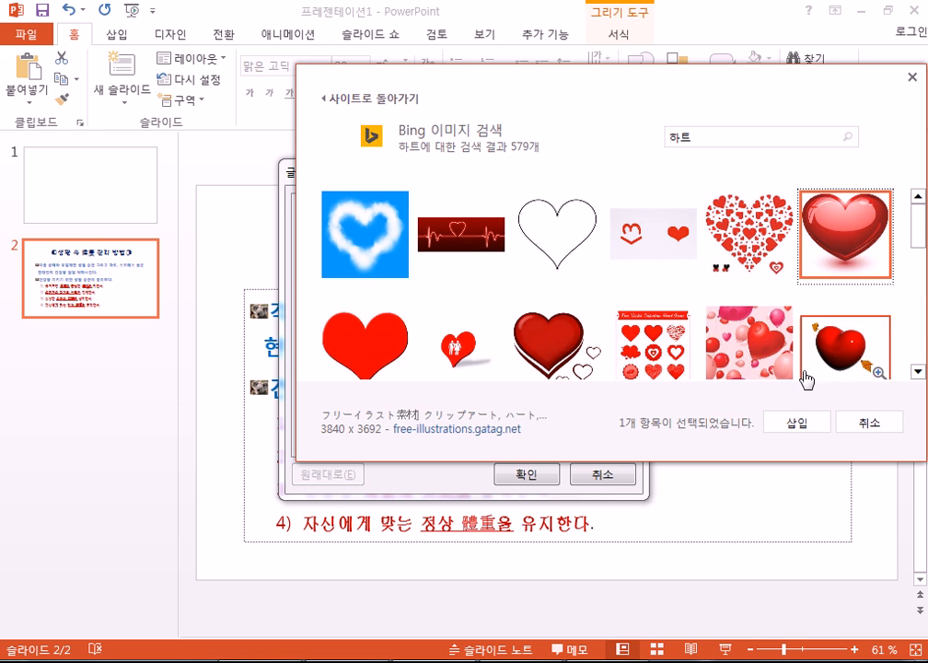
{"action": "left_click", "coordinate": [797, 423]}
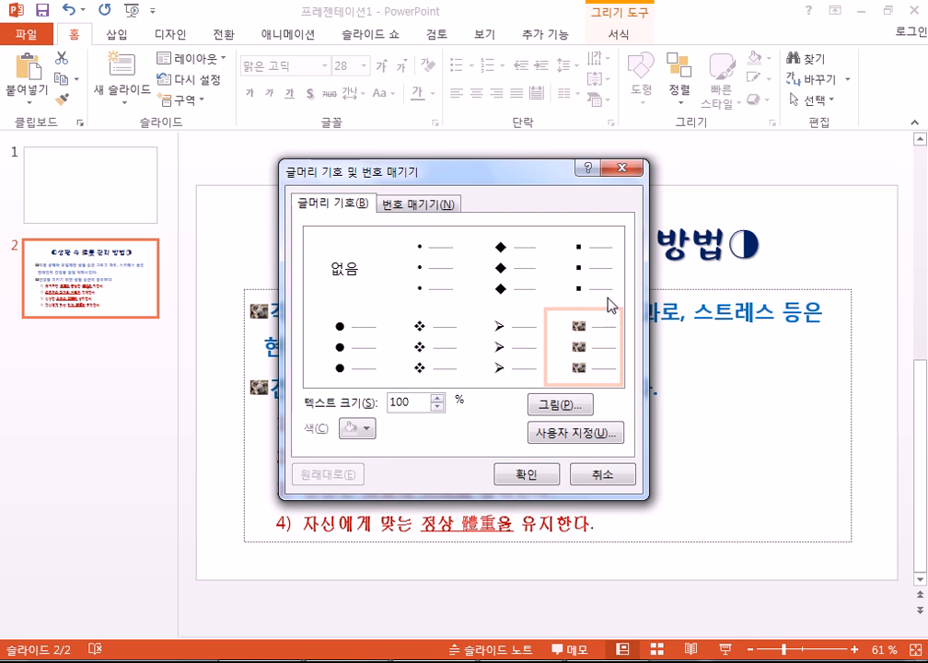
{"action": "left_click", "coordinate": [538, 474]}
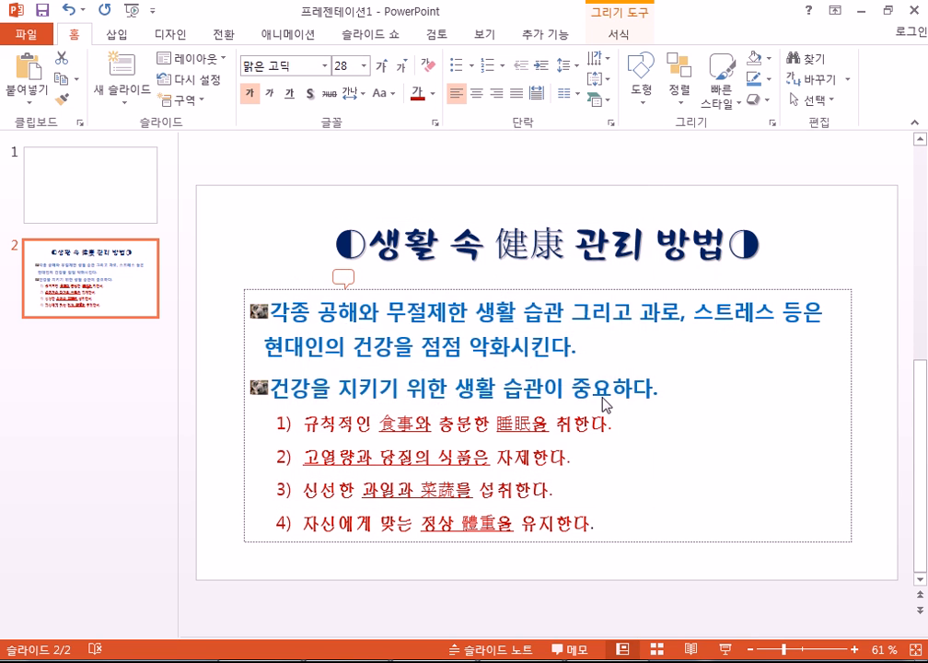
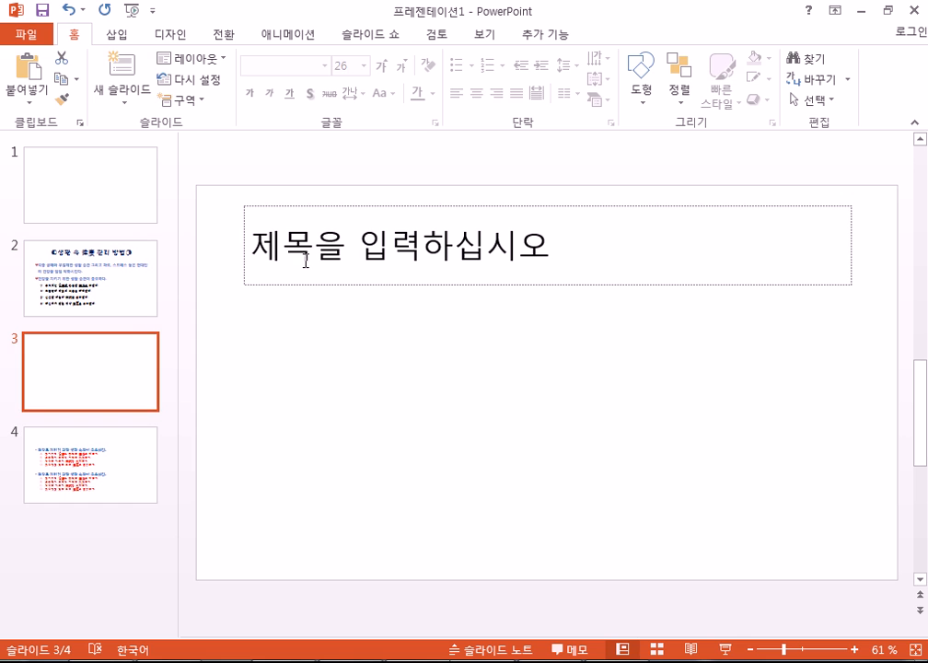
- Enter the title 사립 유치원 지원금 on slide 3
{"action": "left_click", "coordinate": [313, 260]}
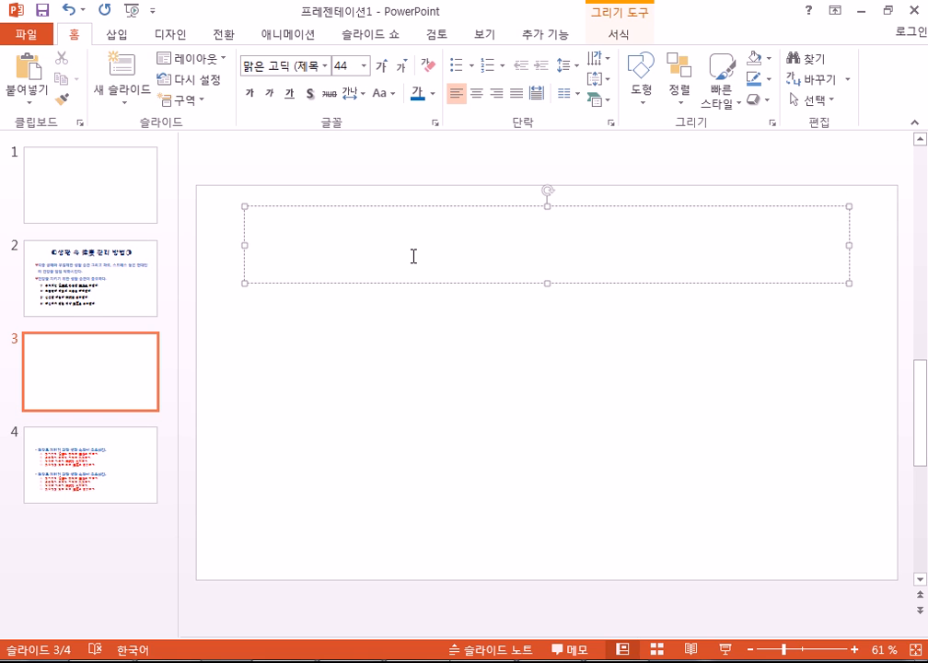
{"action": "type", "text": "사립유"}
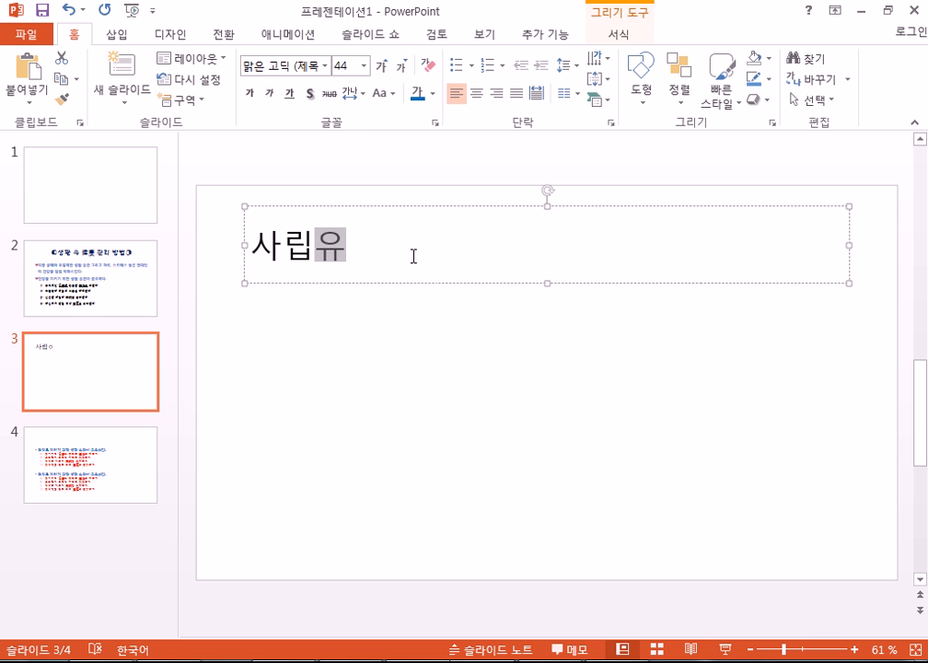
{"action": "type", "text": "치원 징원금"}
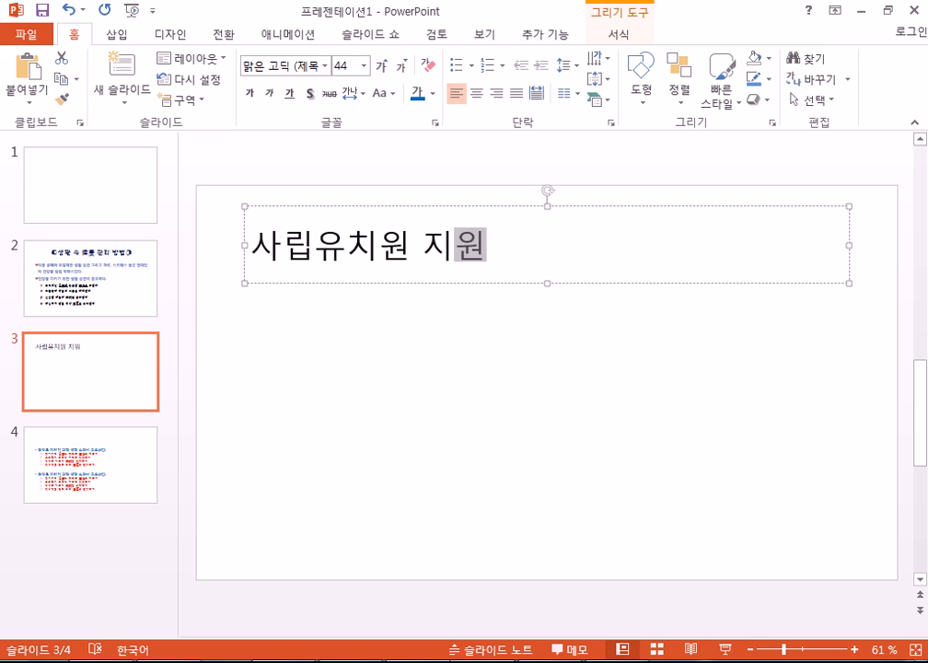
{"action": "key", "text": "Home"}
{"action": "key", "text": "Right"}
{"action": "key", "text": "Right"}
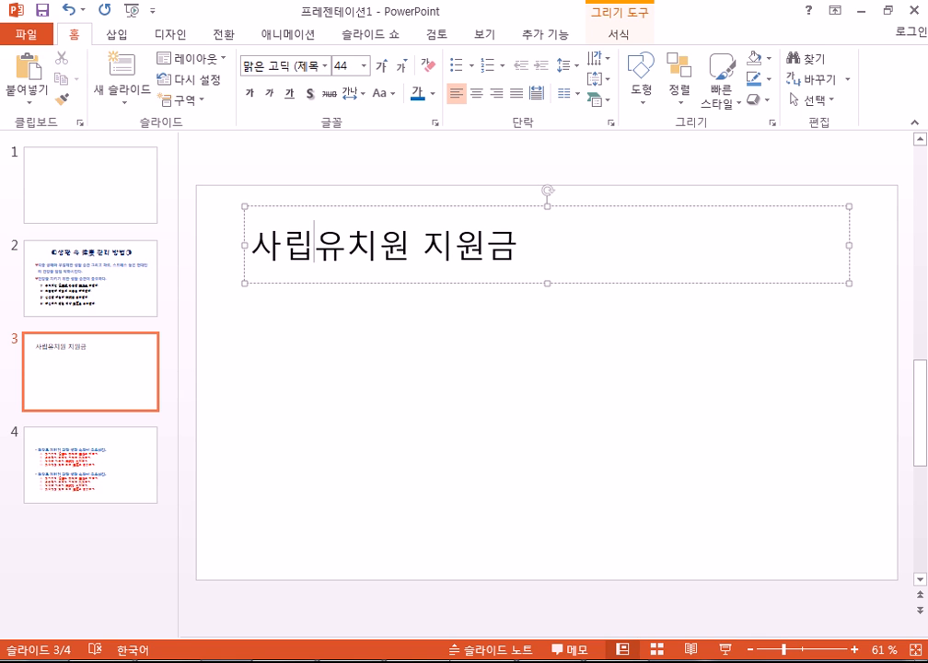
{"action": "left_click", "coordinate": [309, 333]}
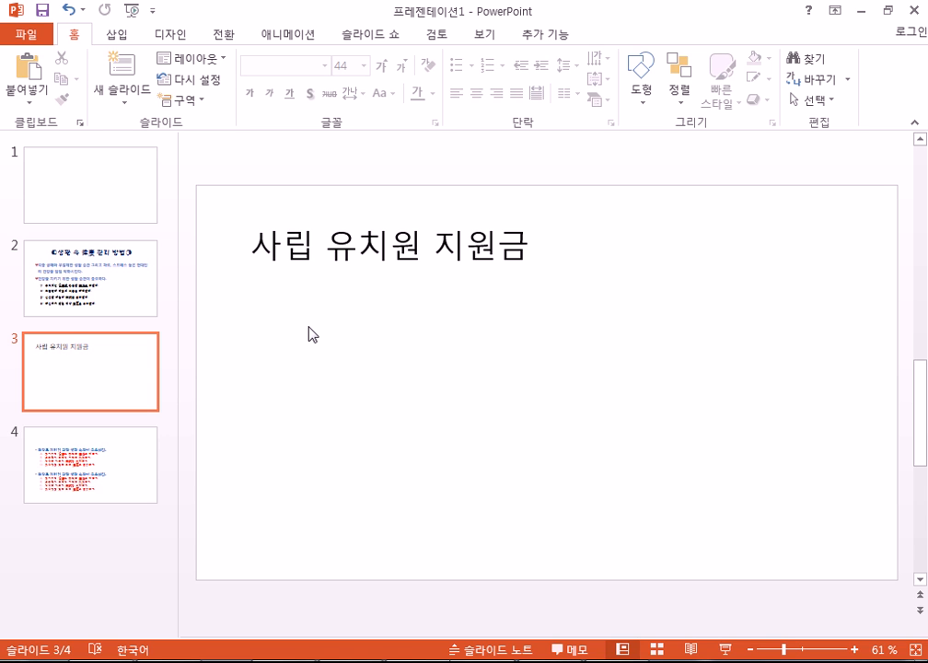
- Compare the title and text content area of slide 2 with the title-only layout of slide 3
{"action": "scroll", "coordinate": [310, 334], "scroll_direction": "up", "scroll_amount": 2}
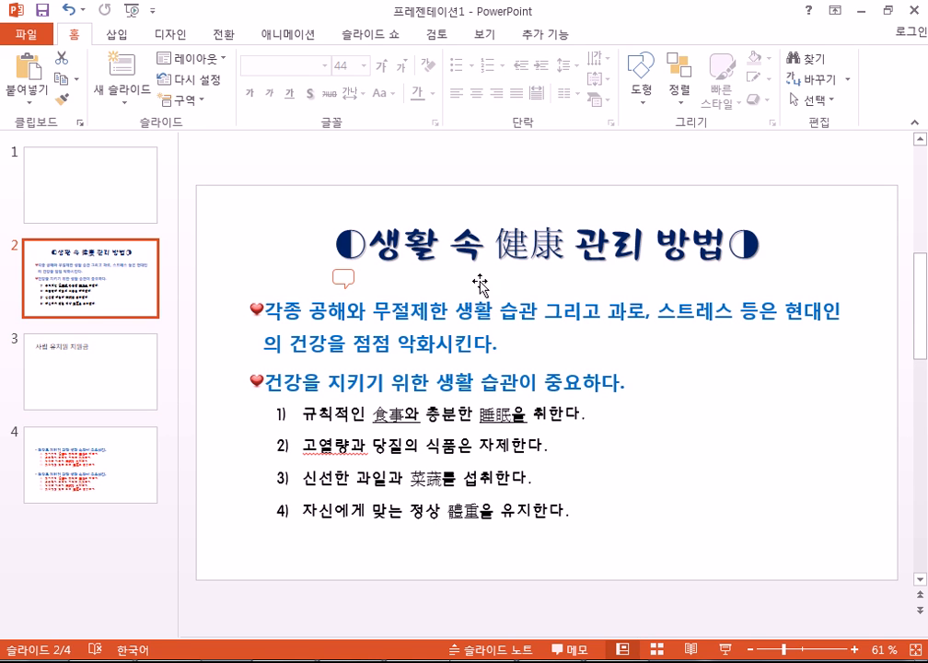
{"action": "left_click", "coordinate": [104, 379]}
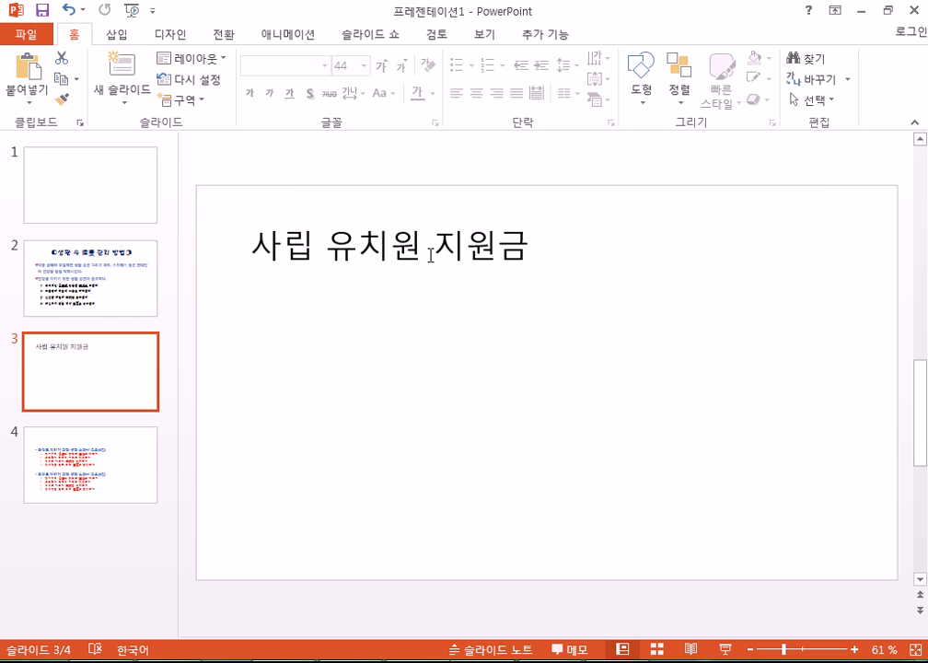
{"action": "left_click", "coordinate": [357, 243]}
{"action": "left_click", "coordinate": [94, 278]}
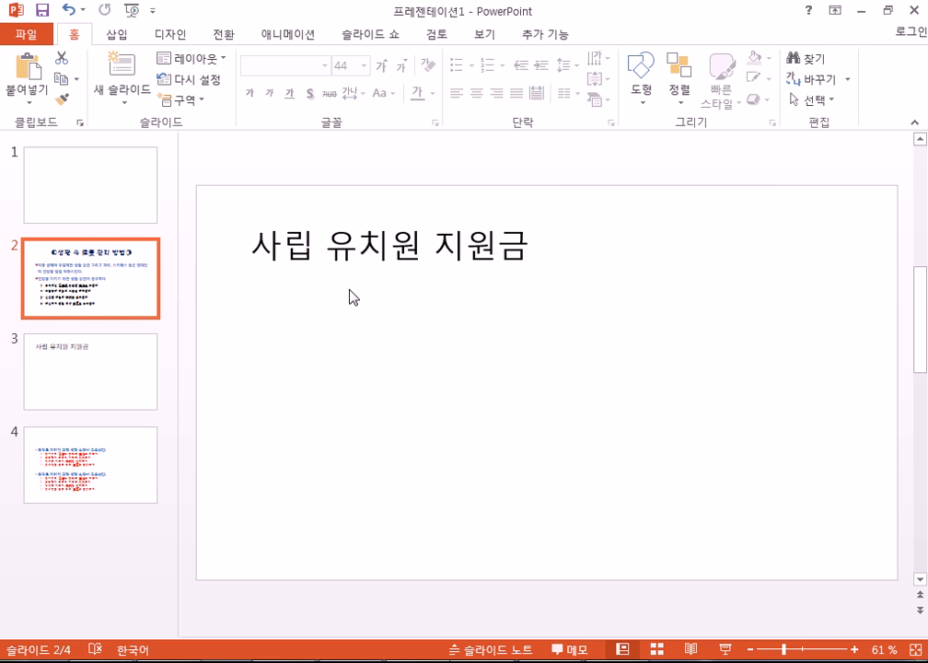
{"action": "left_click", "coordinate": [308, 339]}
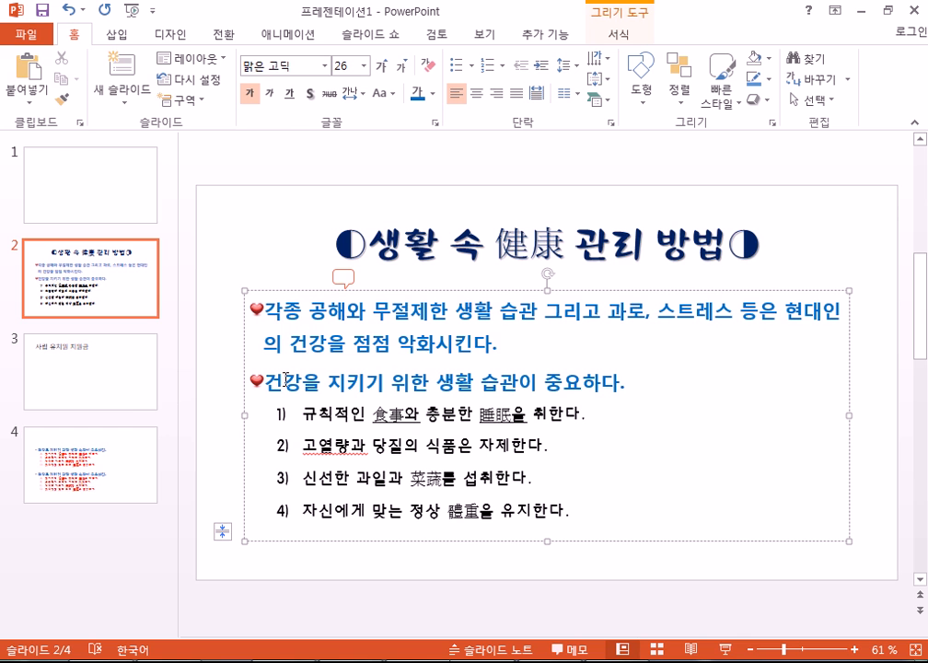
- Try the 제목 및 내용 layout on slide 3, inspect its content placeholder, and return the slide to 제목만
{"action": "left_click", "coordinate": [131, 379]}
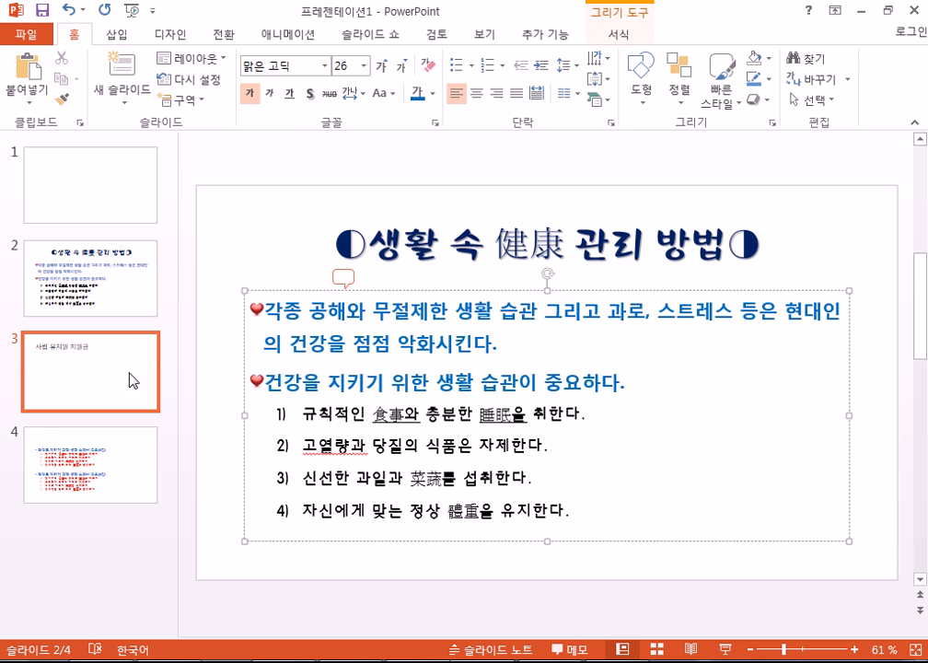
{"action": "left_click", "coordinate": [188, 58]}
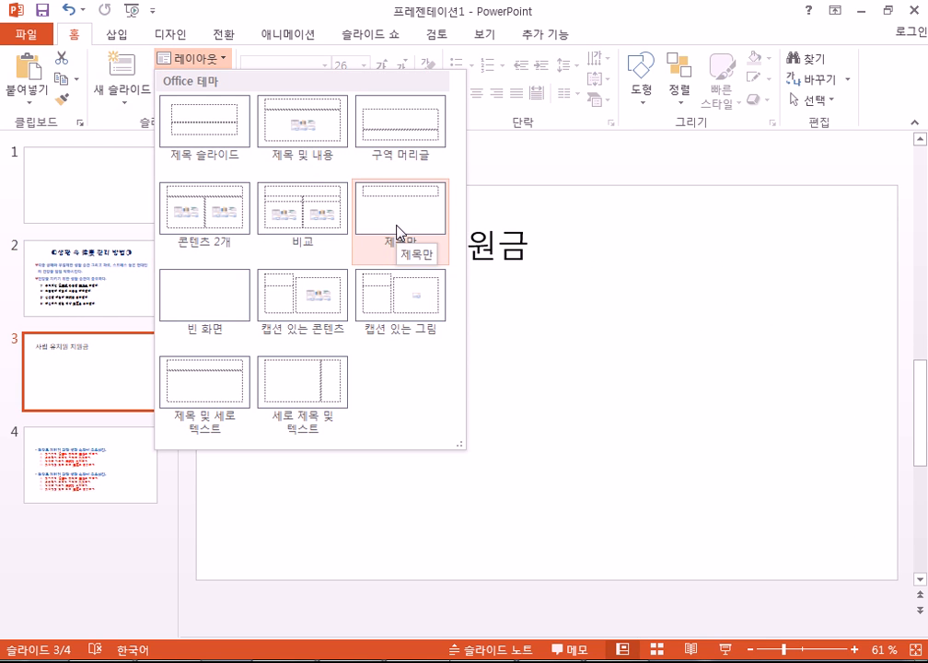
{"action": "left_click", "coordinate": [300, 136]}
{"action": "left_click", "coordinate": [335, 306]}
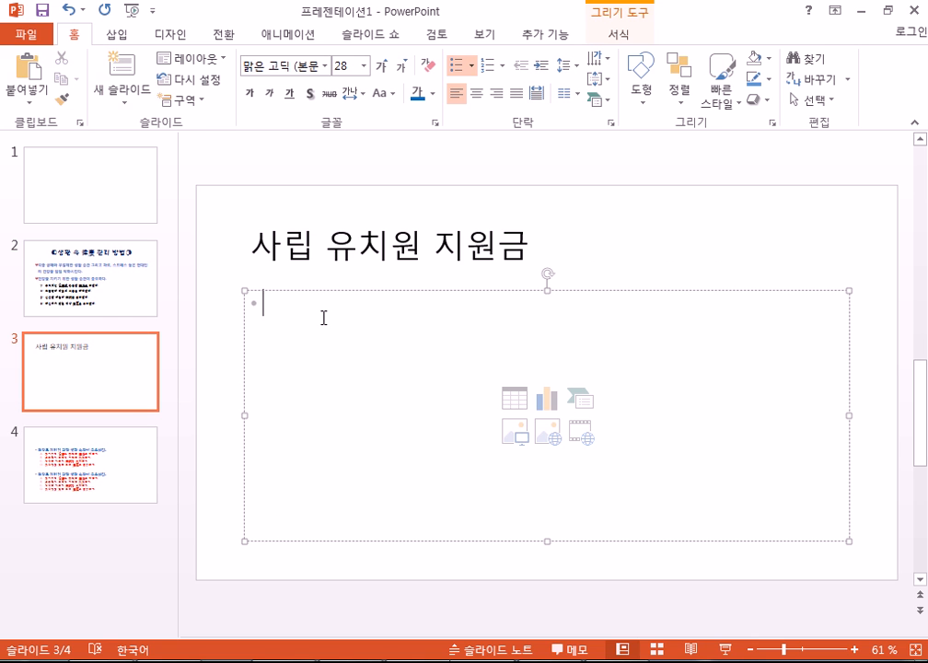
{"action": "left_click", "coordinate": [192, 59]}
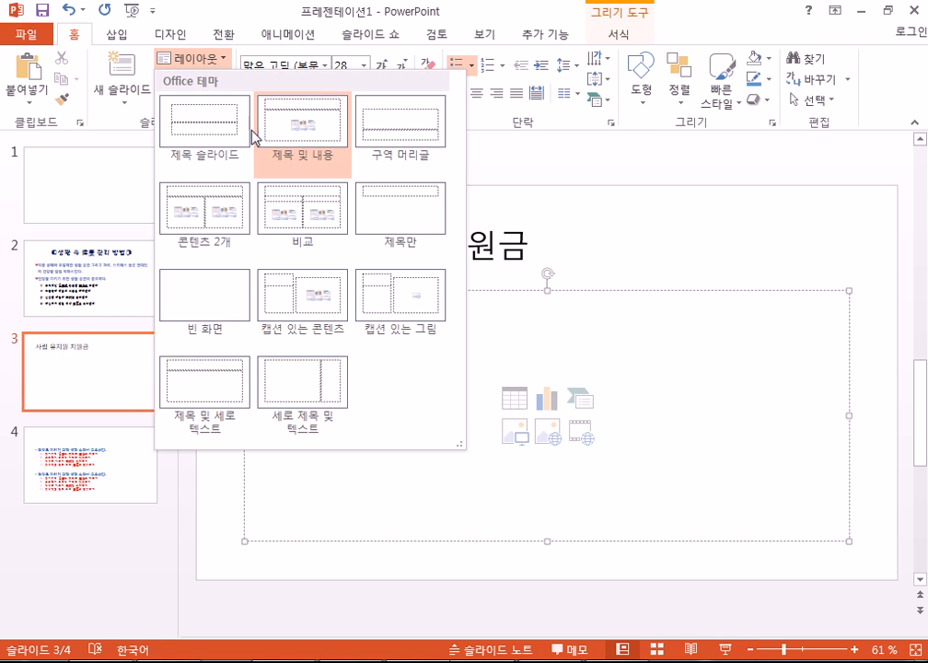
{"action": "left_click", "coordinate": [398, 208]}
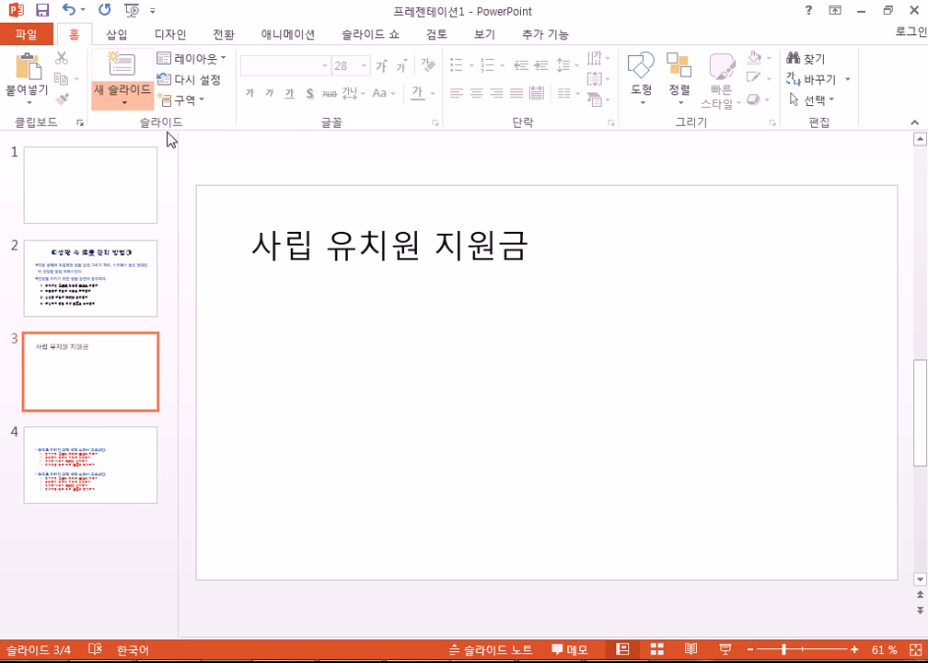
- Add a 제목 및 내용 slide after slide 3, delete it, and return to slide 3
{"action": "left_click", "coordinate": [123, 93]}
{"action": "left_click", "coordinate": [244, 174]}
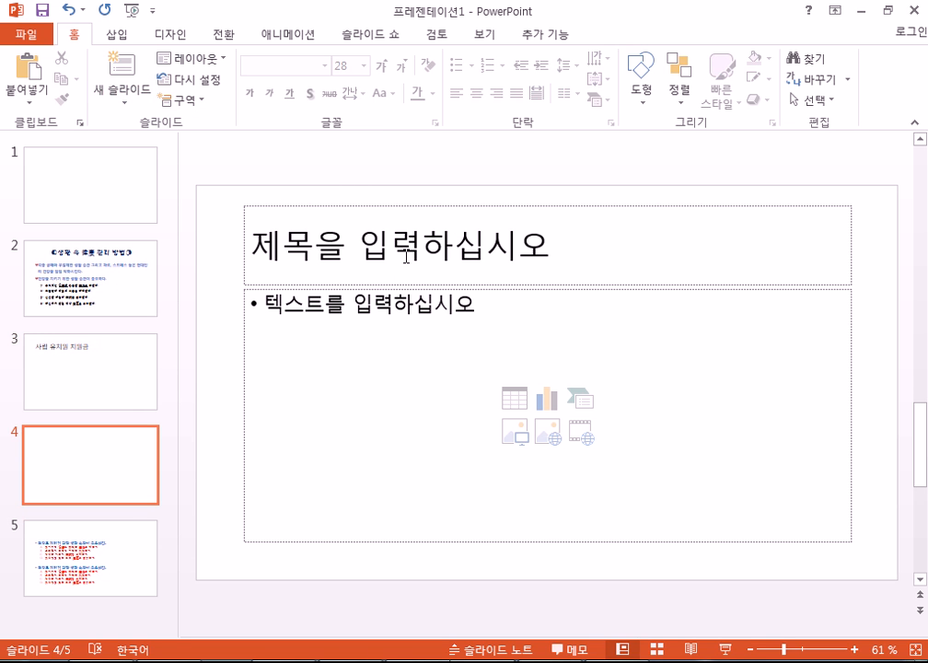
{"action": "left_click", "coordinate": [104, 457]}
{"action": "key", "text": "Delete"}
{"action": "left_click", "coordinate": [118, 396]}
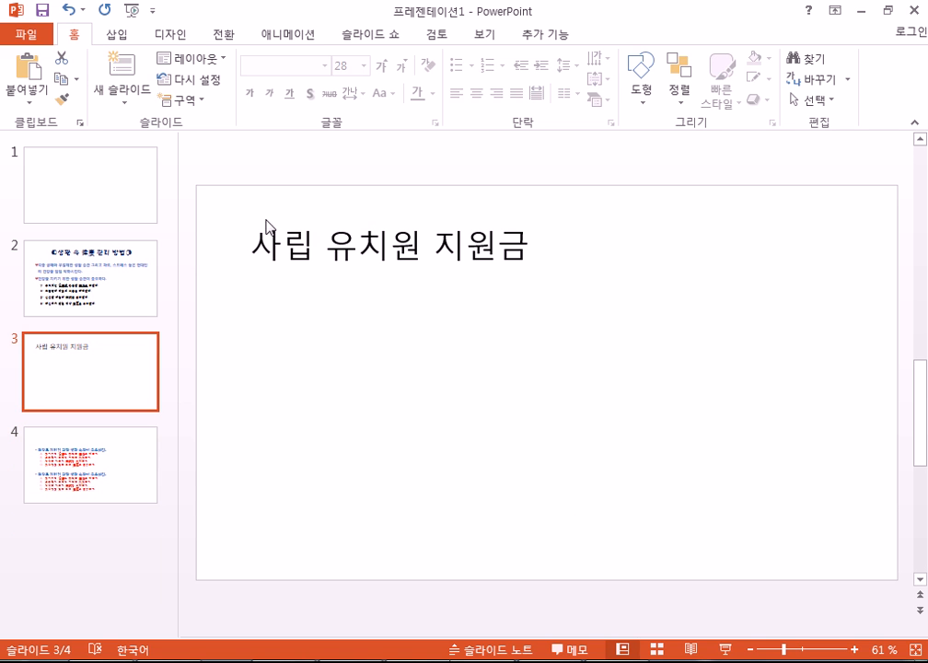
- Try the 콘텐츠 2개 and 제목 및 내용 layouts on slide 3, returning the slide to 제목만 each time
{"action": "left_click", "coordinate": [203, 62]}
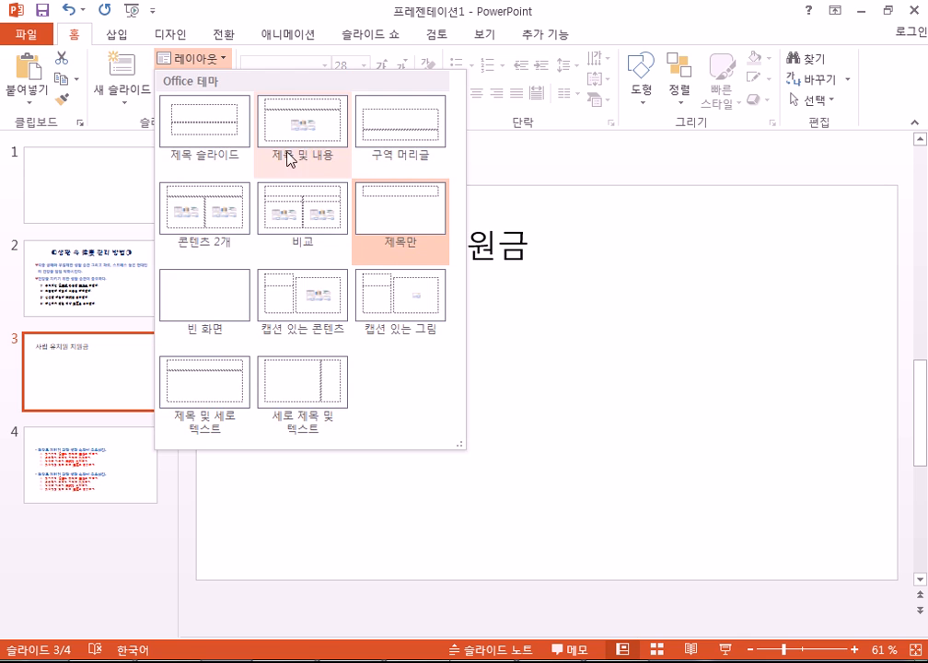
{"action": "left_click", "coordinate": [238, 205]}
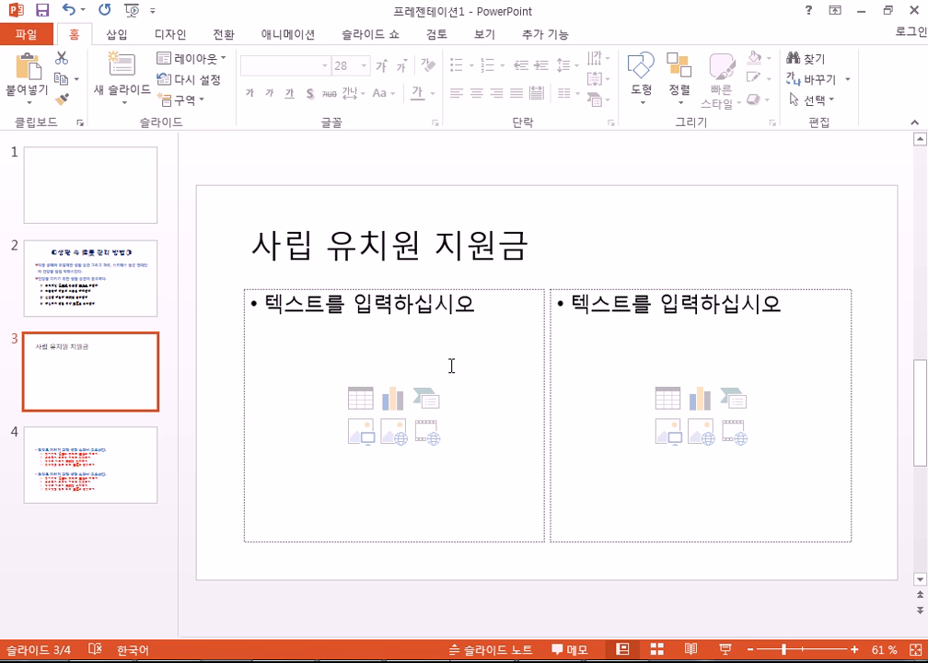
{"action": "left_click", "coordinate": [171, 57]}
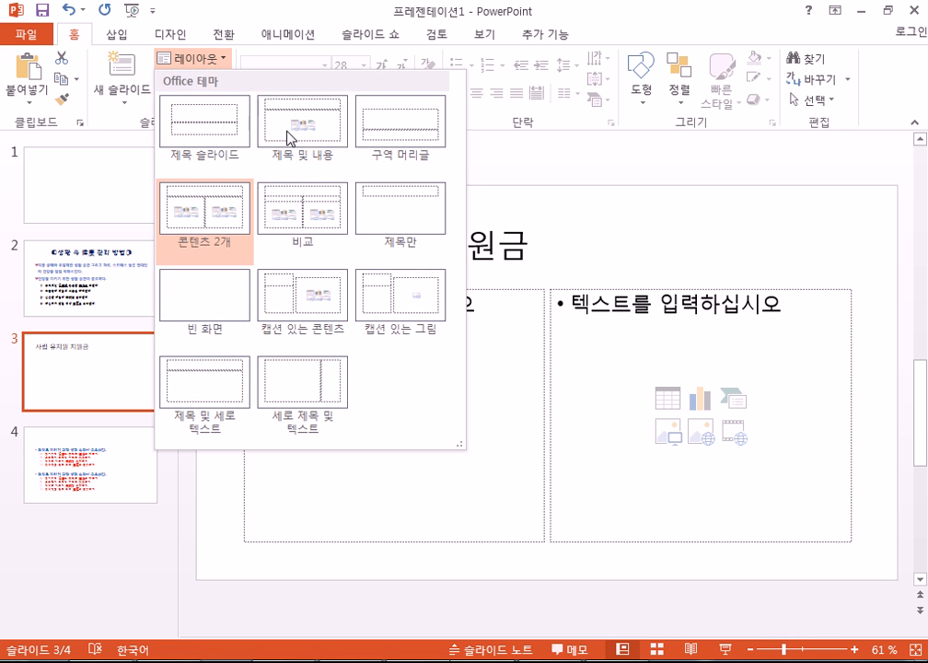
{"action": "left_click", "coordinate": [402, 235]}
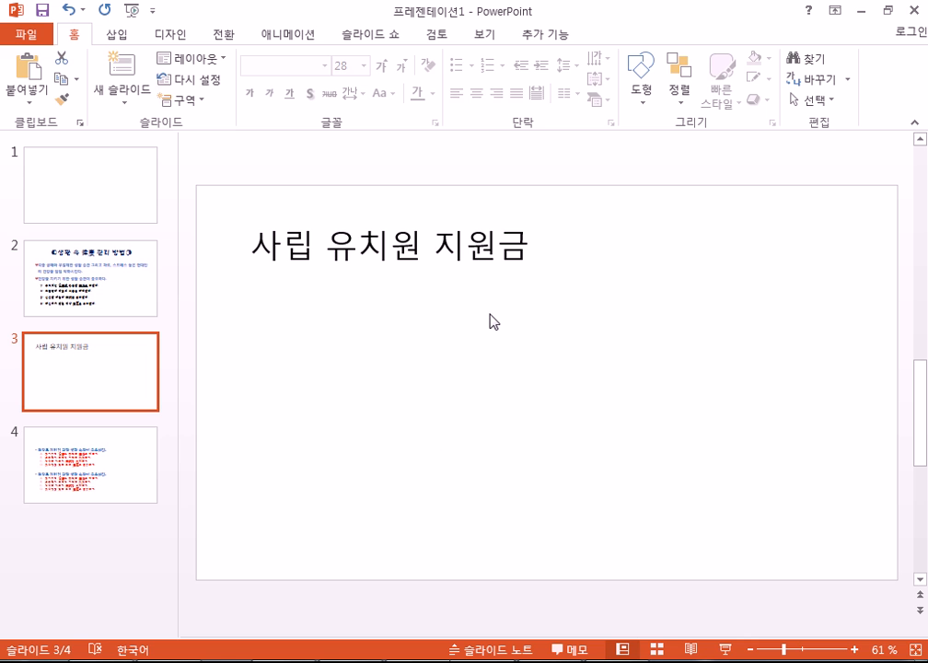
{"action": "left_click", "coordinate": [204, 59]}
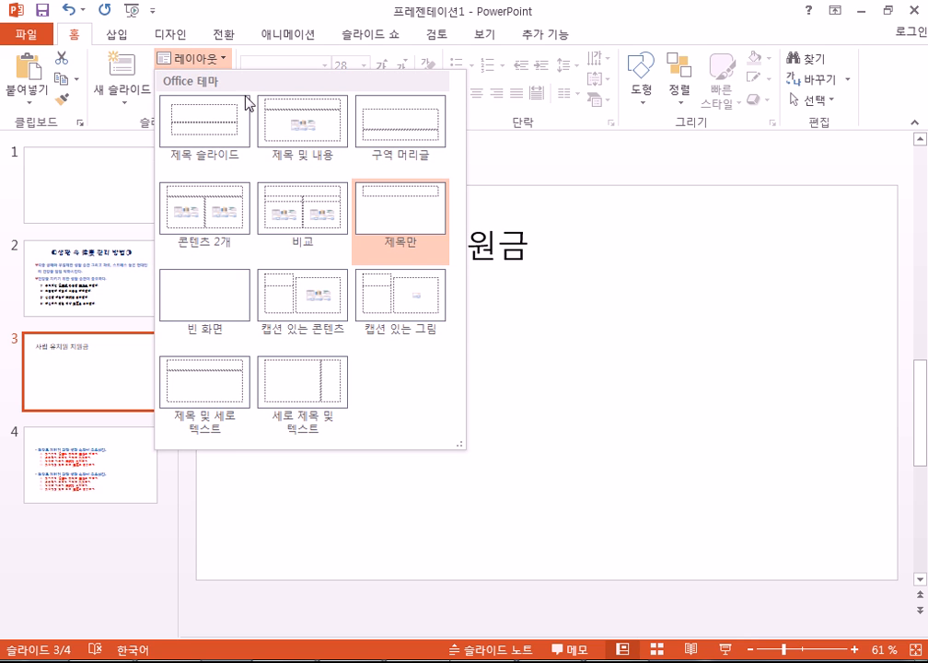
{"action": "left_click", "coordinate": [314, 142]}
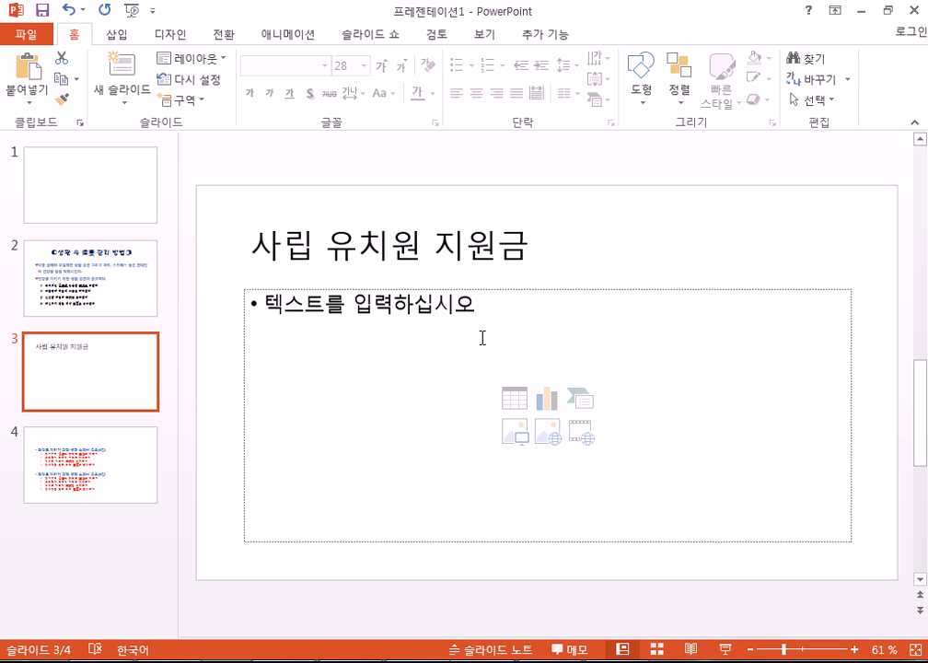
{"action": "left_click", "coordinate": [191, 58]}
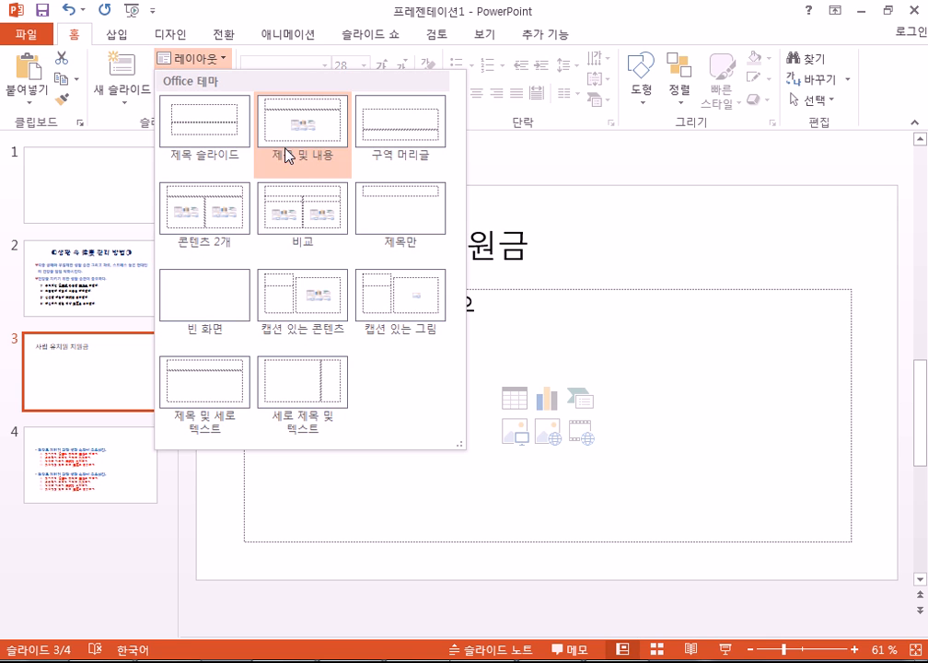
{"action": "left_click", "coordinate": [387, 219]}
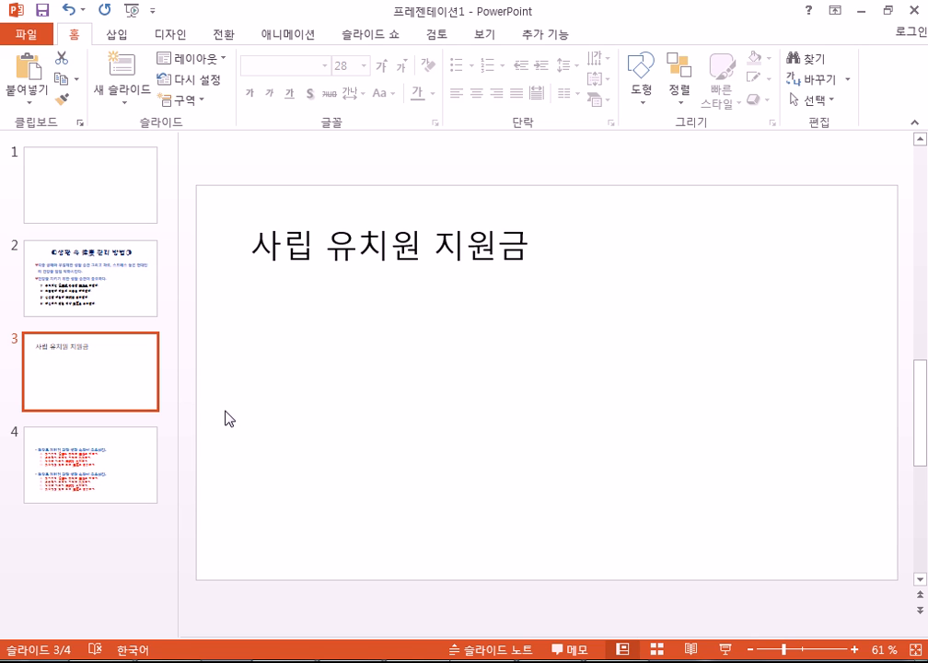
{"action": "mouse_move", "coordinate": [250, 290]}
{"action": "left_mouse_down"}
{"action": "mouse_move", "coordinate": [275, 300]}
{"action": "mouse_move", "coordinate": [250, 281]}
{"action": "mouse_move", "coordinate": [445, 433]}
{"action": "mouse_move", "coordinate": [476, 423]}
{"action": "left_mouse_up"}
{"action": "key", "text": "ctrl+z"}
{"action": "left_click_drag", "start_coordinate": [666, 284], "coordinate": [793, 435]}
{"action": "left_click_drag", "start_coordinate": [453, 424], "coordinate": [555, 464]}
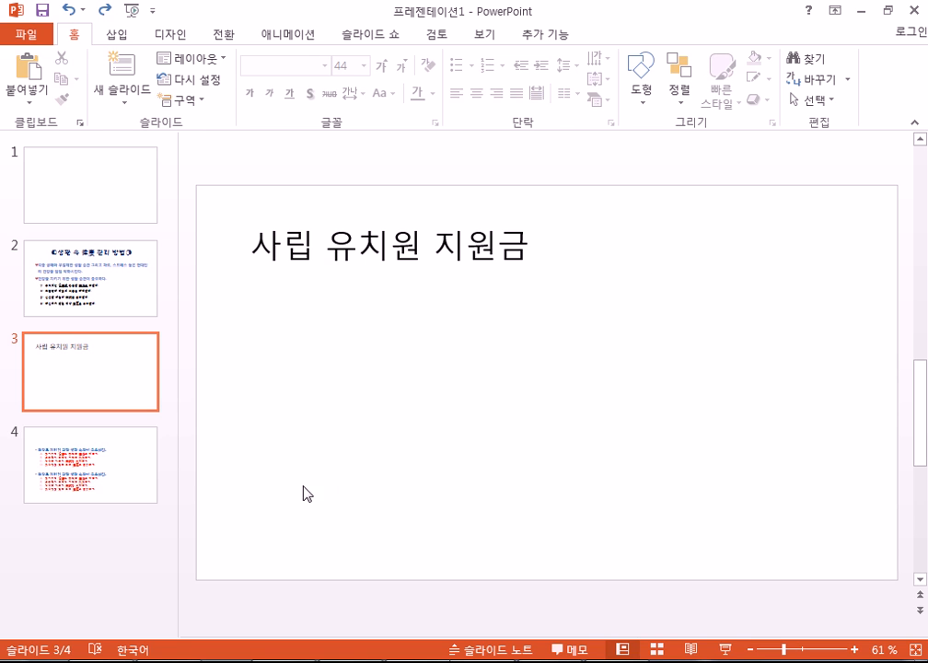
{"action": "left_click_drag", "start_coordinate": [219, 508], "coordinate": [423, 548]}
{"action": "left_click_drag", "start_coordinate": [667, 497], "coordinate": [832, 542]}
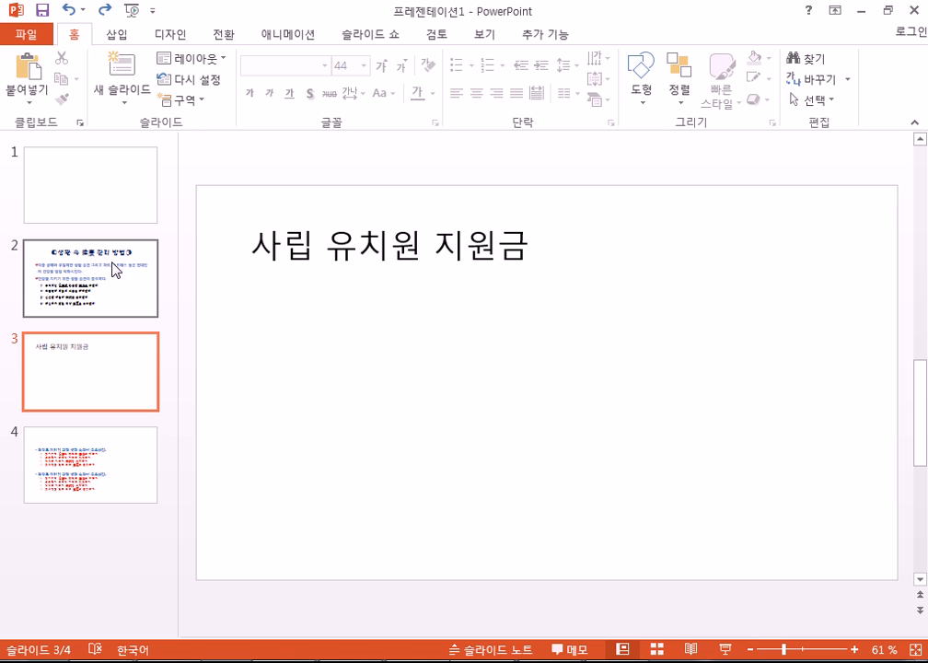
- Try the blue wave theme on the presentation, check it on slide 2, and switch to the dark teal theme with the red tab
{"action": "left_click", "coordinate": [143, 271]}
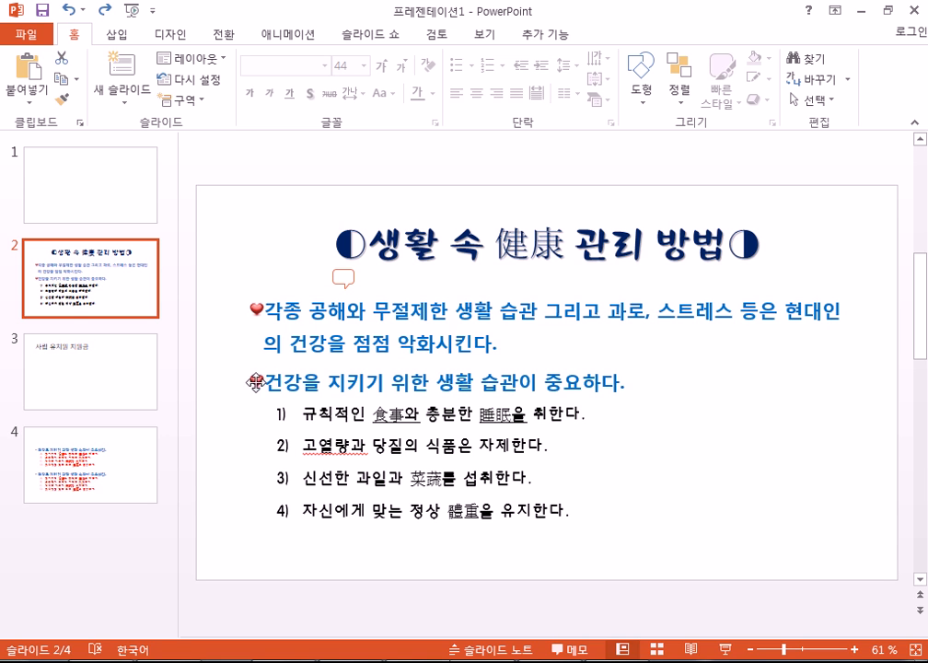
{"action": "left_click", "coordinate": [123, 387]}
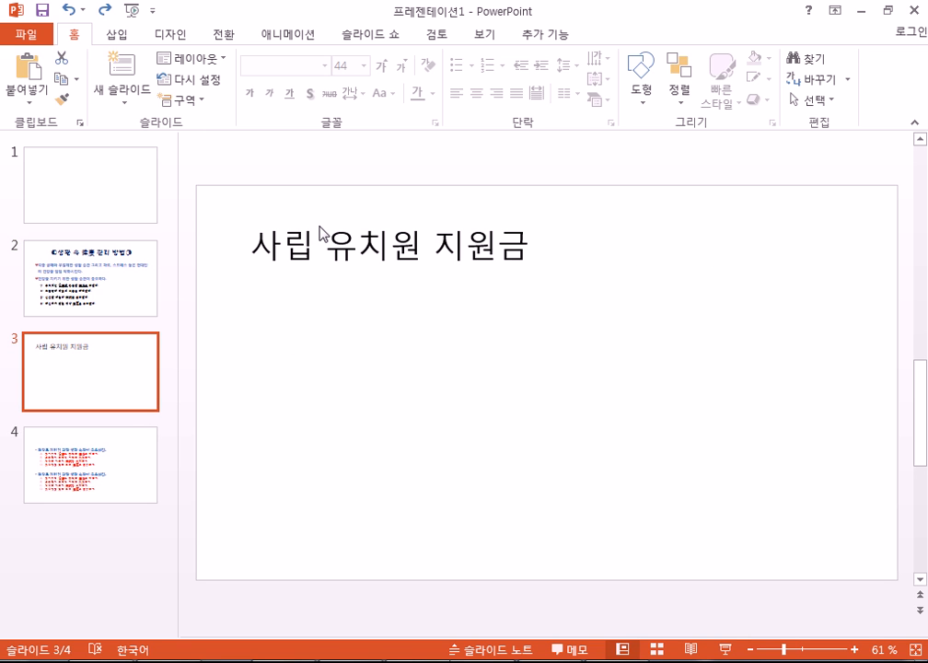
{"action": "left_click", "coordinate": [175, 37]}
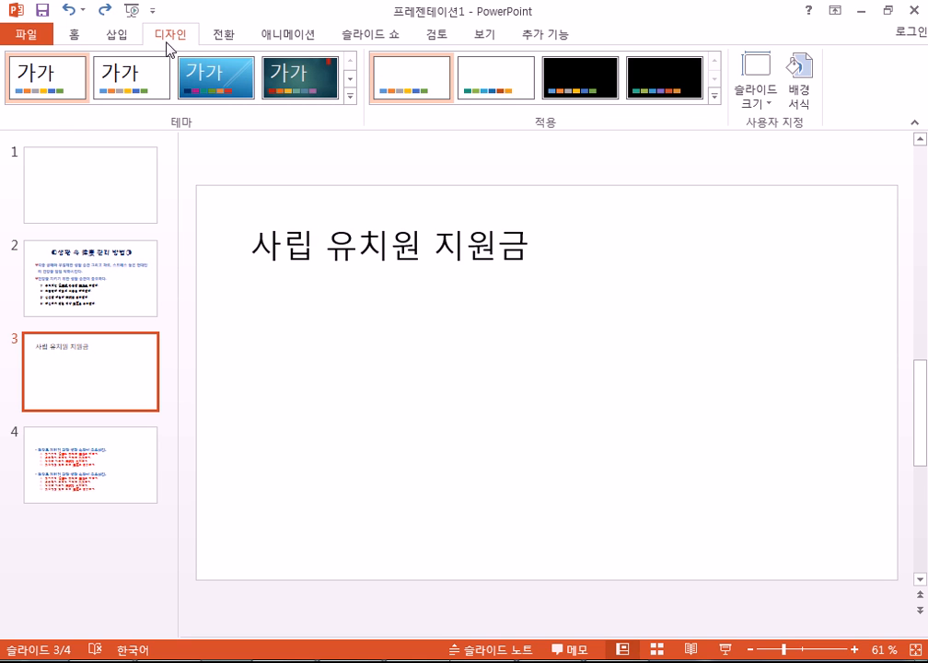
{"action": "left_click", "coordinate": [73, 38]}
{"action": "left_click", "coordinate": [115, 38]}
{"action": "left_click", "coordinate": [170, 39]}
{"action": "left_click", "coordinate": [350, 96]}
{"action": "left_click_drag", "start_coordinate": [348, 181], "coordinate": [353, 331]}
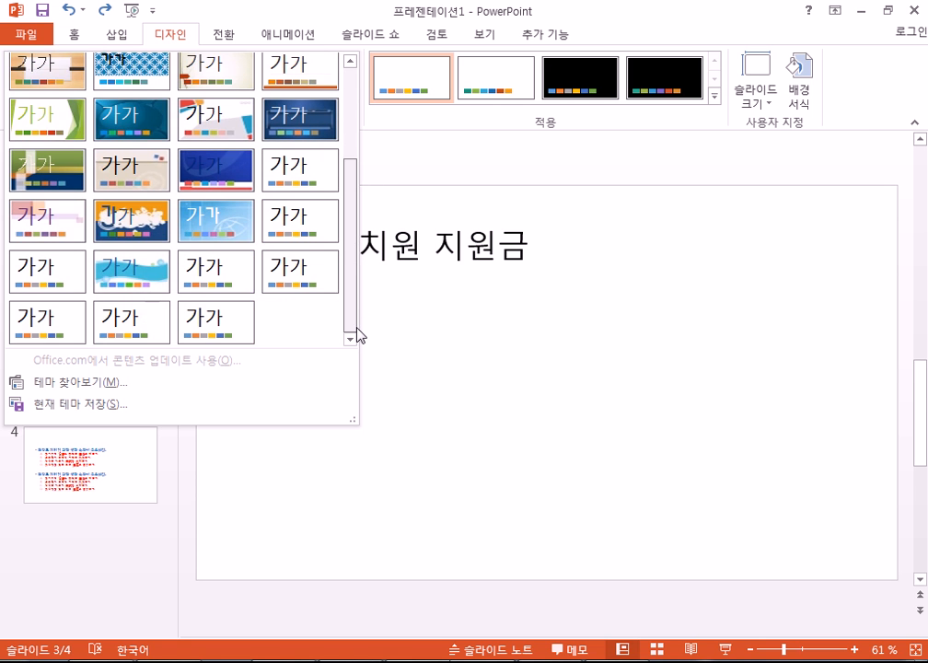
{"action": "left_click", "coordinate": [163, 279]}
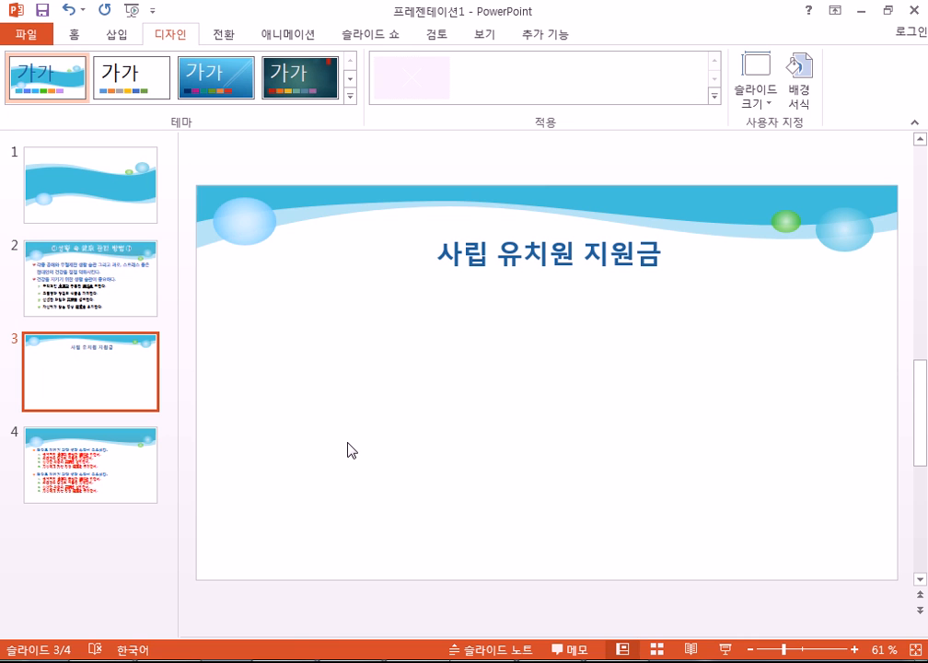
{"action": "left_click", "coordinate": [148, 311]}
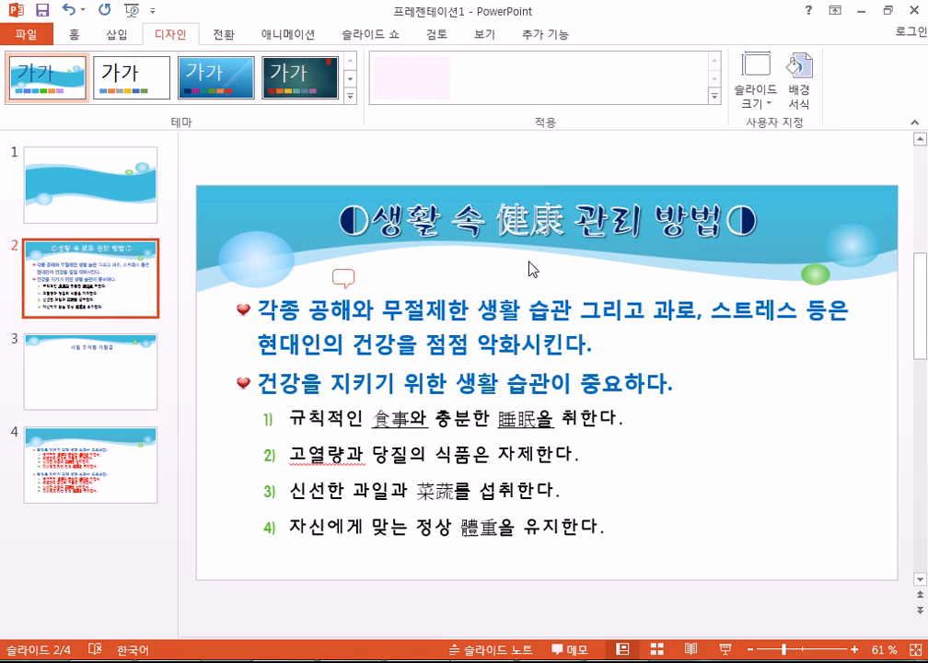
{"action": "left_click", "coordinate": [110, 379]}
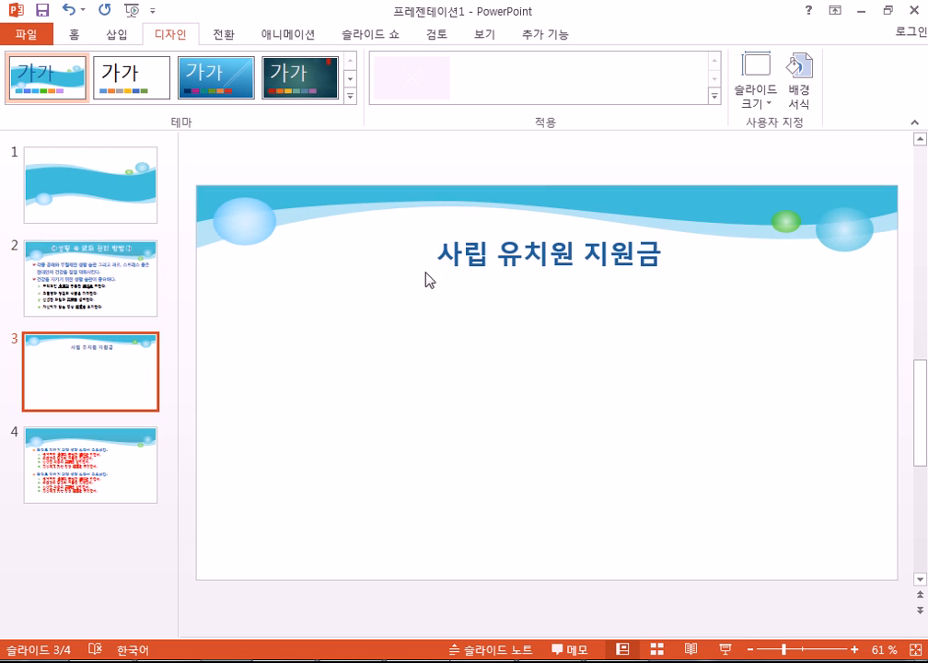
{"action": "left_click", "coordinate": [310, 84]}
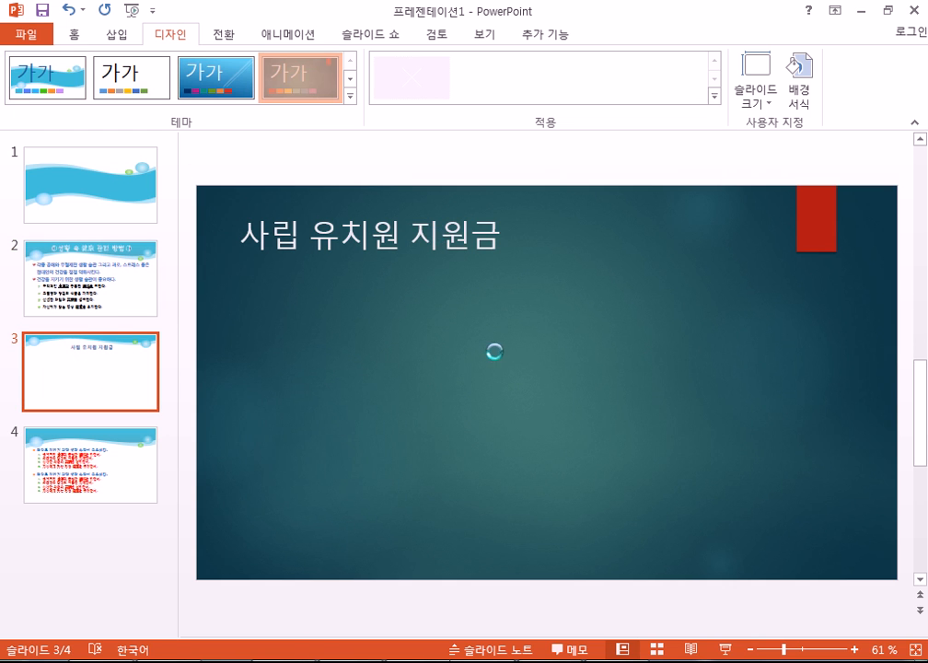
- Apply the 교육 테마 theme to the presentation, check it on slide 2, and return to slide 3
{"action": "left_click", "coordinate": [349, 99]}
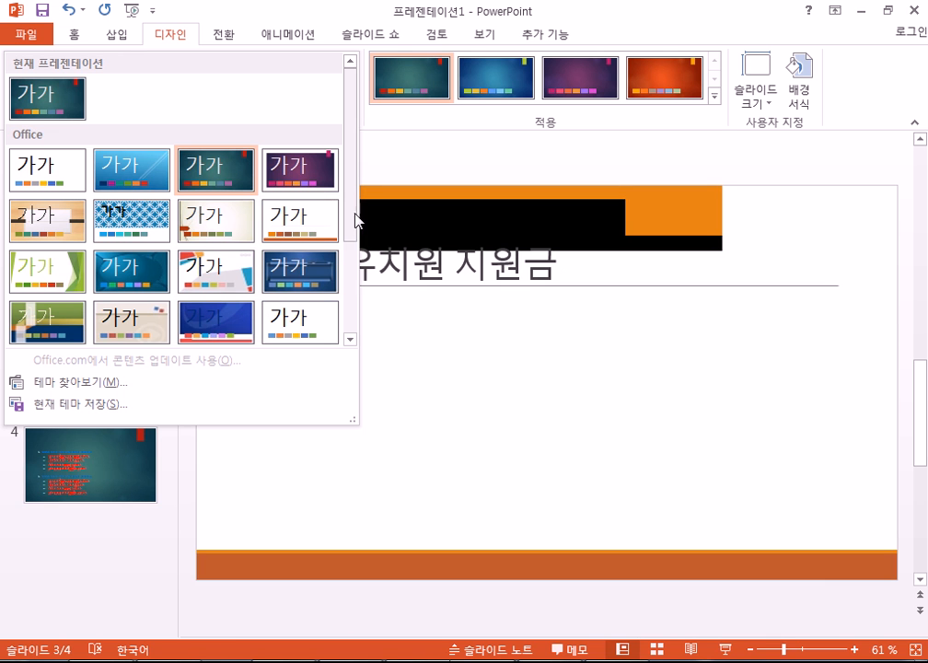
{"action": "left_click_drag", "start_coordinate": [354, 215], "coordinate": [356, 331]}
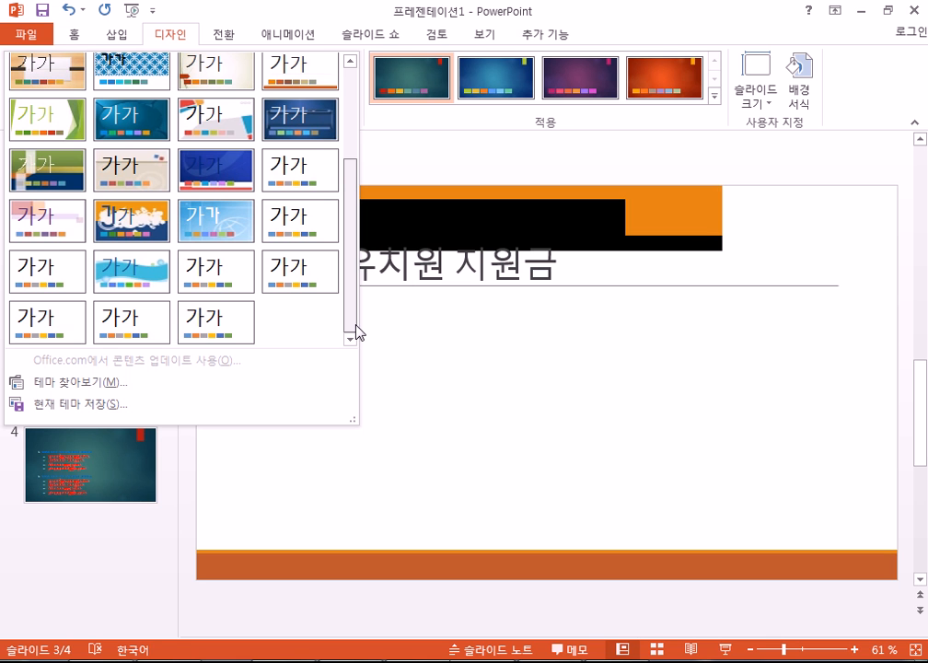
{"action": "mouse_move", "coordinate": [355, 331]}
{"action": "left_mouse_down"}
{"action": "mouse_move", "coordinate": [348, 187]}
{"action": "mouse_move", "coordinate": [348, 321]}
{"action": "left_mouse_up"}
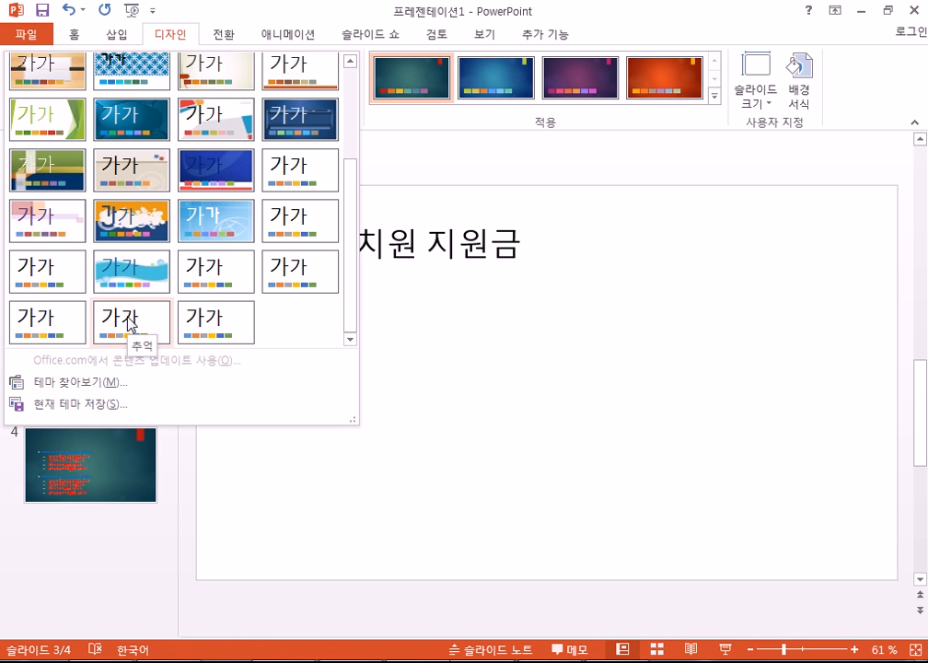
{"action": "scroll", "coordinate": [90, 138], "scroll_direction": "up", "scroll_amount": 5}
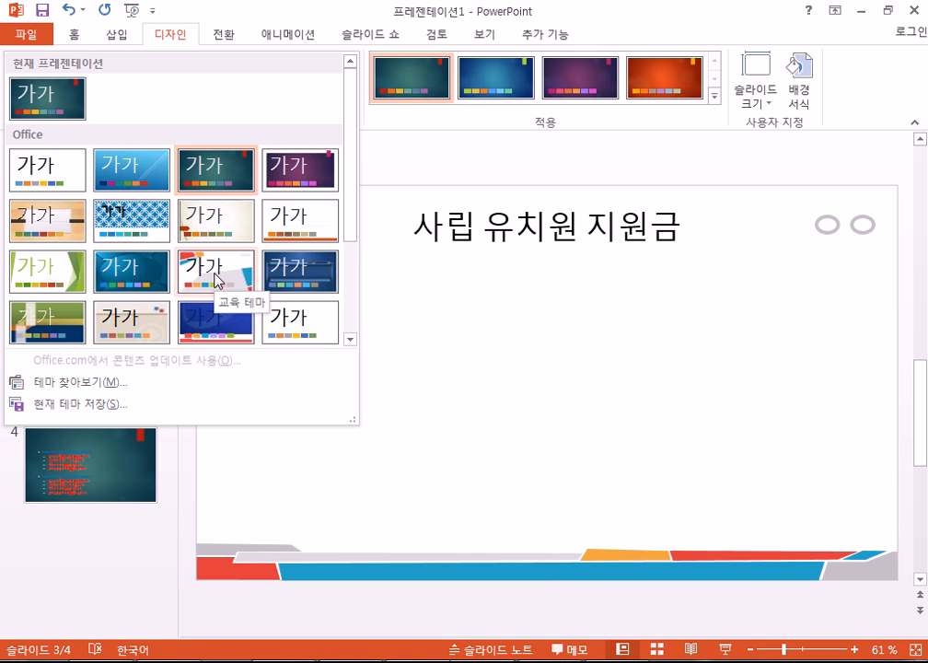
{"action": "scroll", "coordinate": [217, 276], "scroll_direction": "down", "scroll_amount": 3}
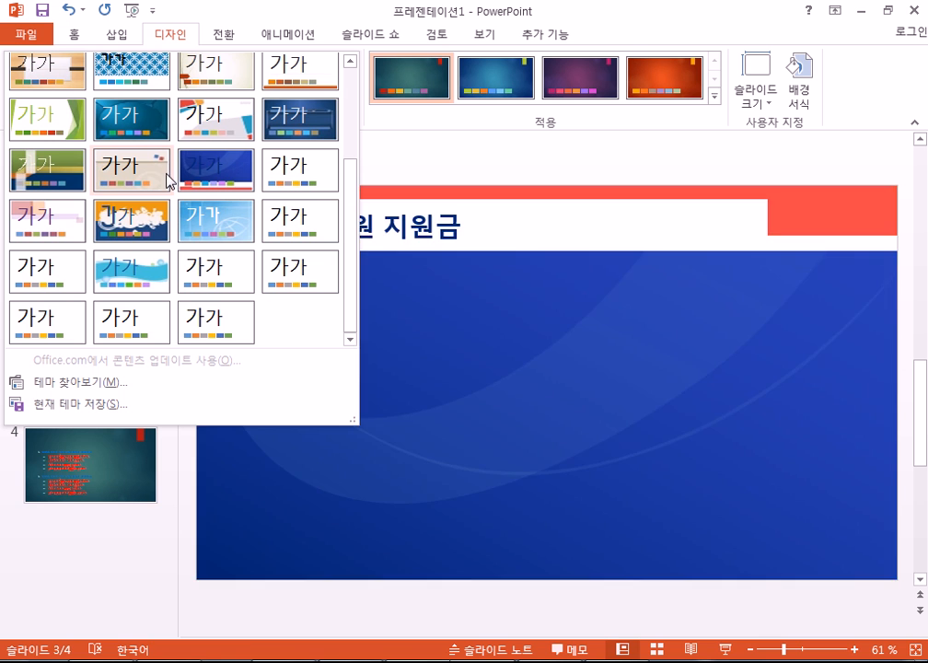
{"action": "scroll", "coordinate": [209, 149], "scroll_direction": "up", "scroll_amount": 3}
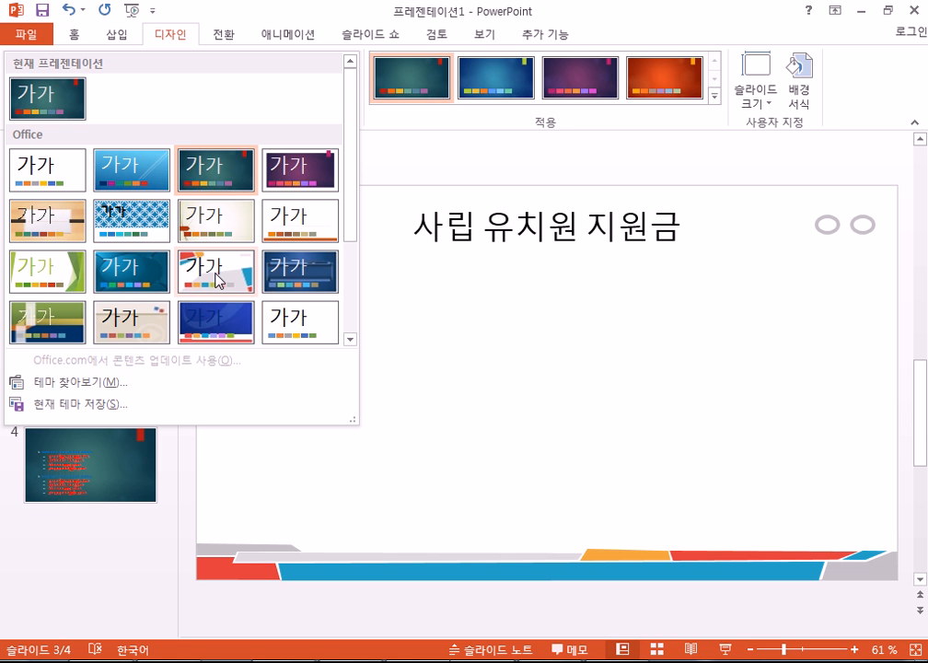
{"action": "left_click", "coordinate": [218, 279]}
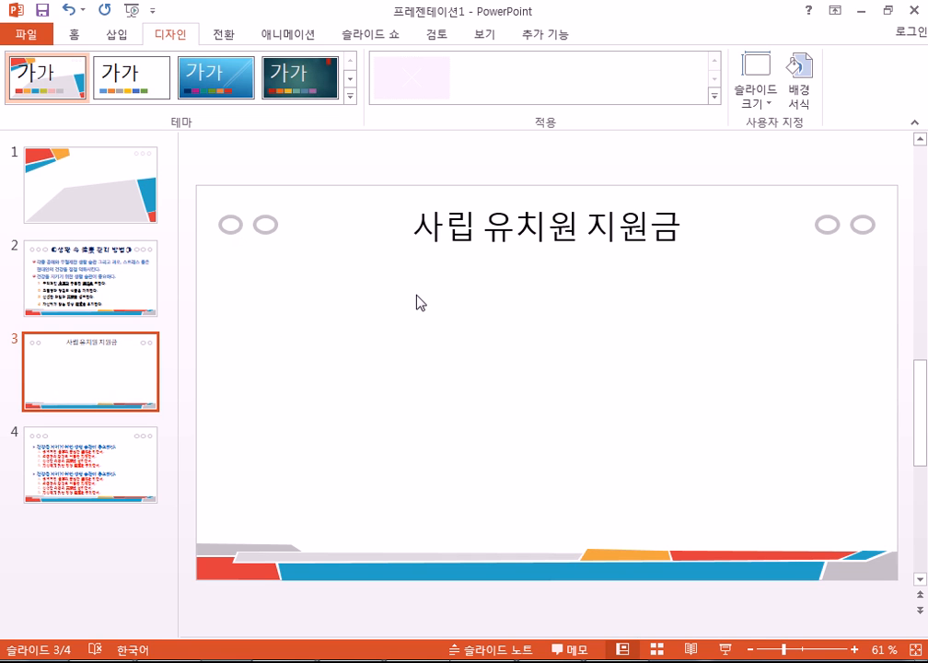
{"action": "left_click", "coordinate": [104, 271]}
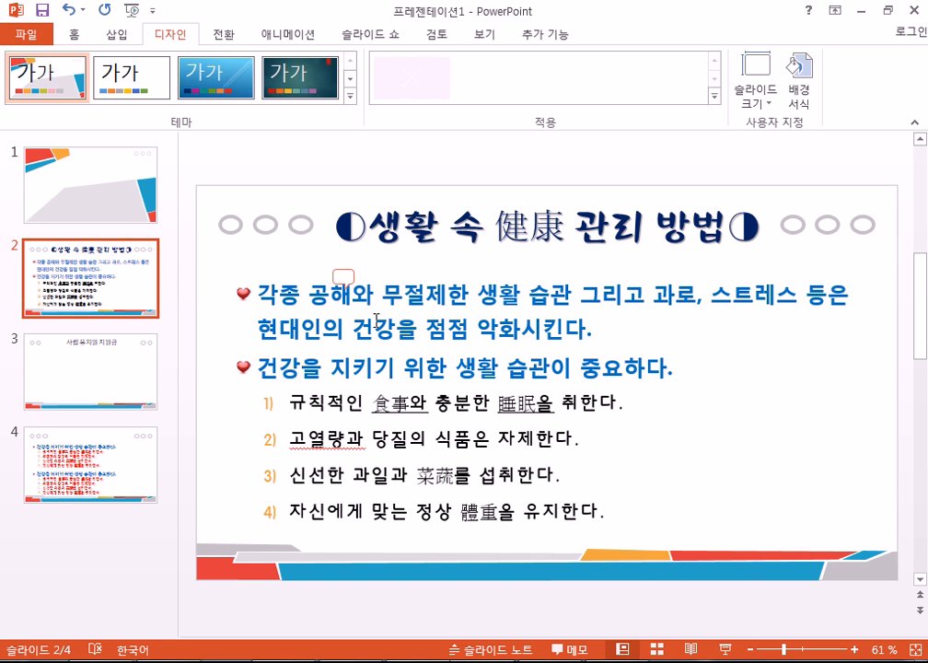
{"action": "left_click", "coordinate": [139, 381]}
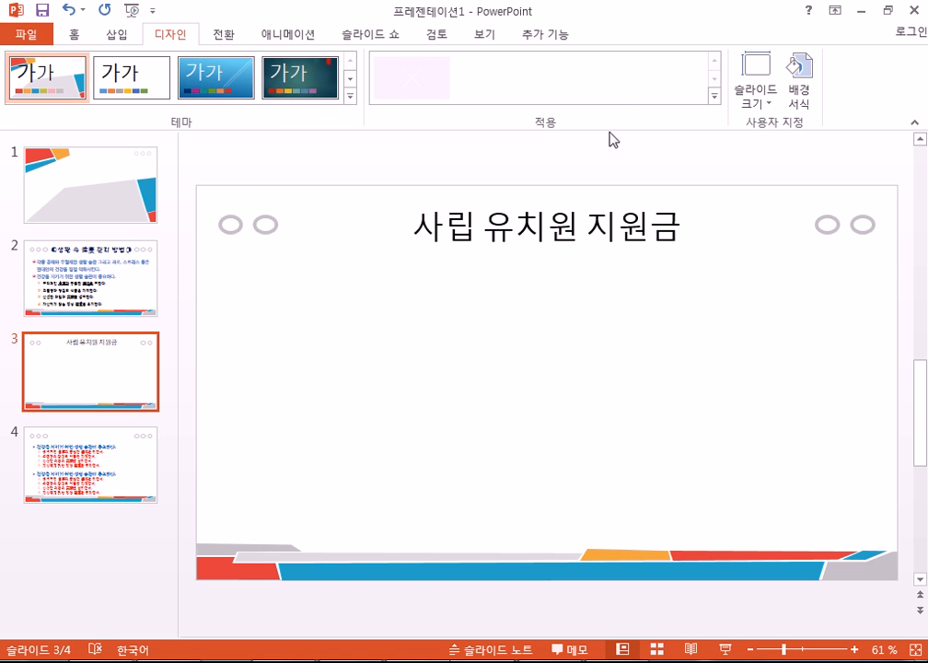
- Change the theme's color set to 빨강
{"action": "left_click", "coordinate": [714, 96]}
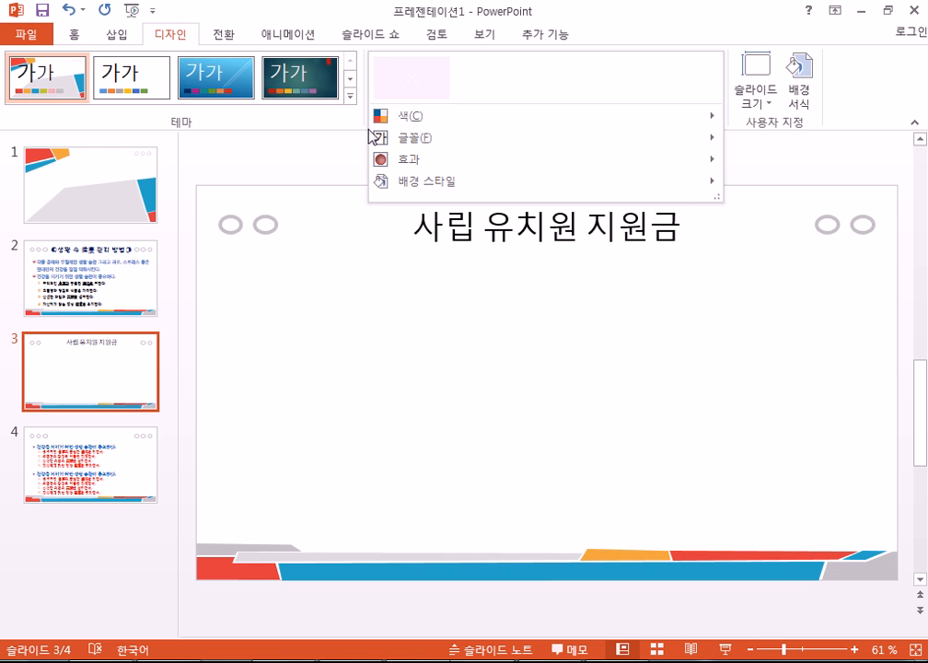
{"action": "mouse_move", "coordinate": [423, 119]}
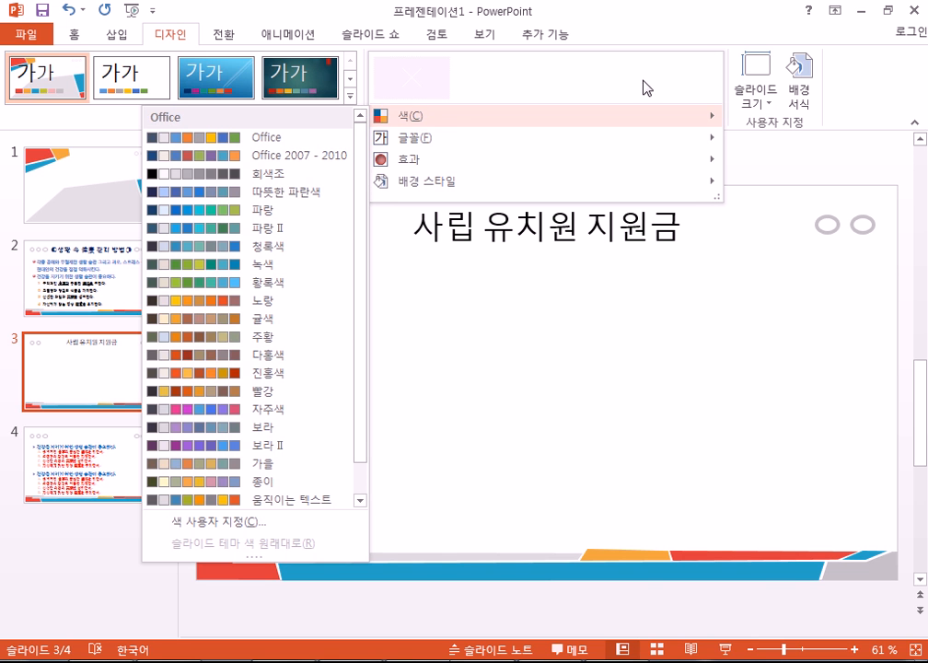
{"action": "left_click", "coordinate": [701, 29]}
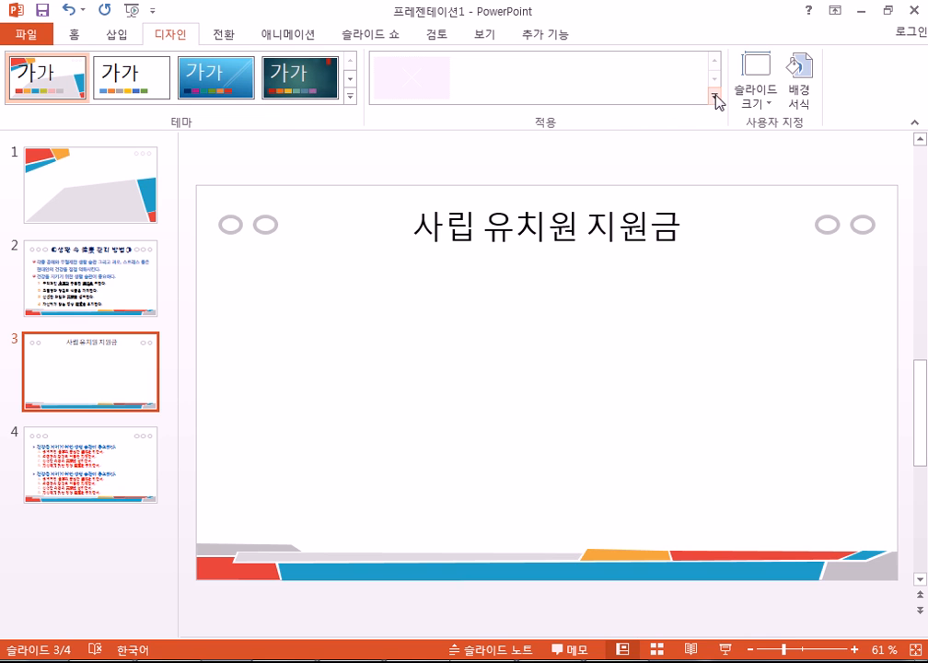
{"action": "left_click", "coordinate": [716, 97]}
{"action": "mouse_move", "coordinate": [435, 118]}
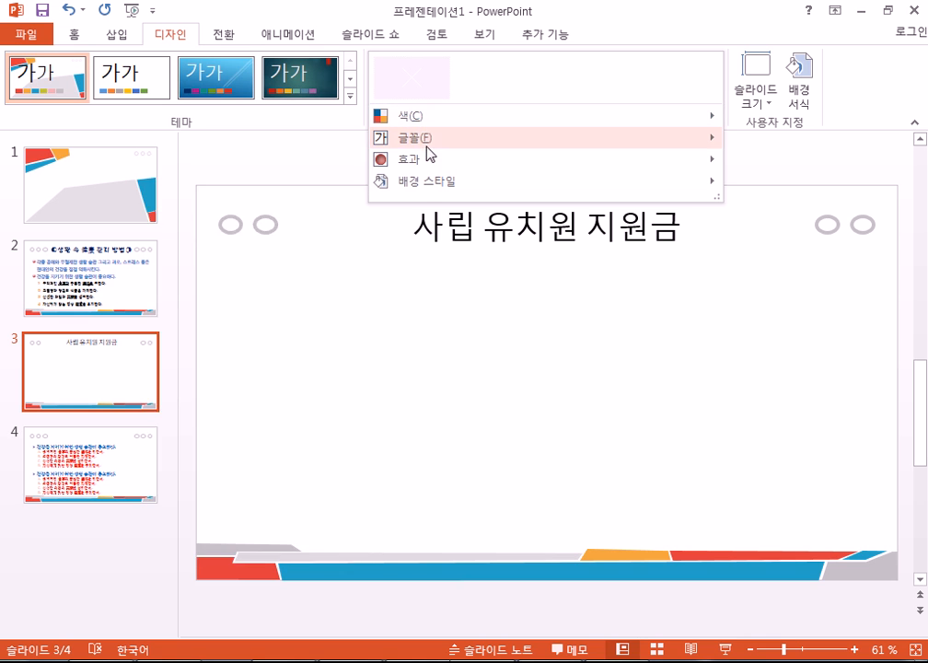
{"action": "mouse_move", "coordinate": [420, 190]}
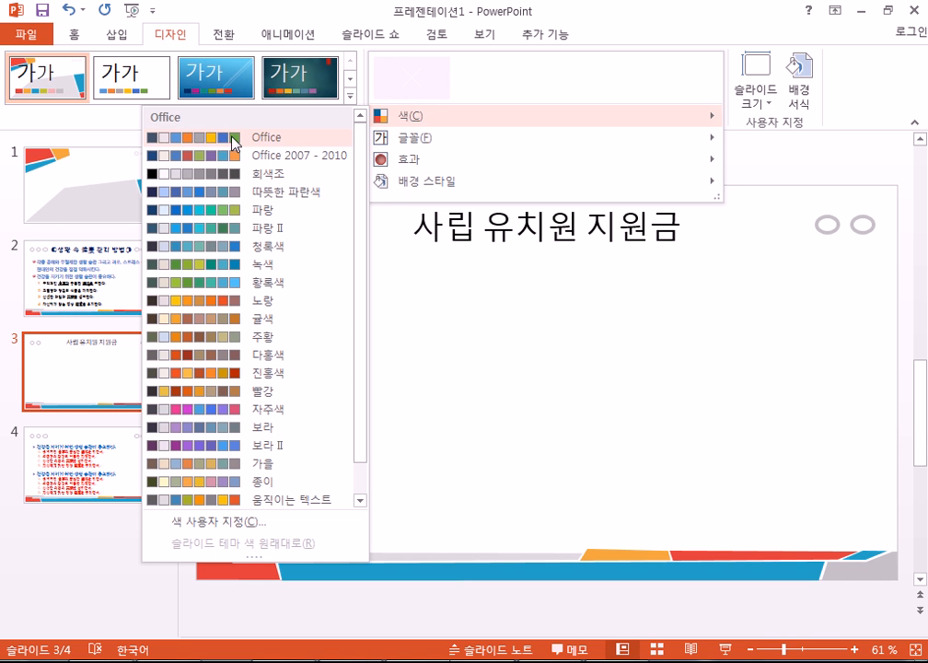
{"action": "scroll", "coordinate": [225, 290], "scroll_direction": "down", "scroll_amount": 1}
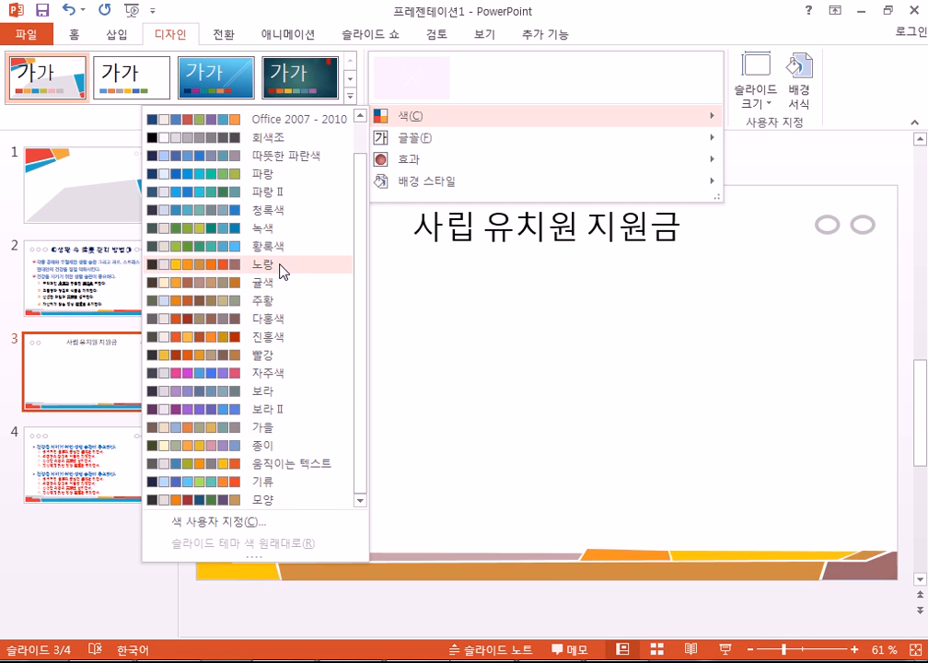
{"action": "scroll", "coordinate": [266, 394], "scroll_direction": "up", "scroll_amount": 1}
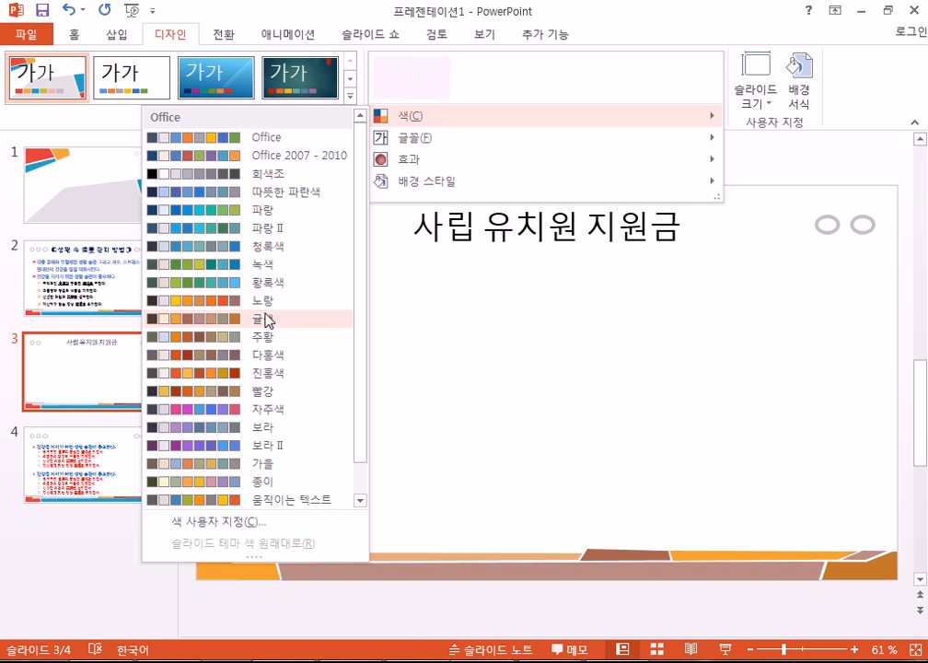
{"action": "left_click", "coordinate": [262, 396]}
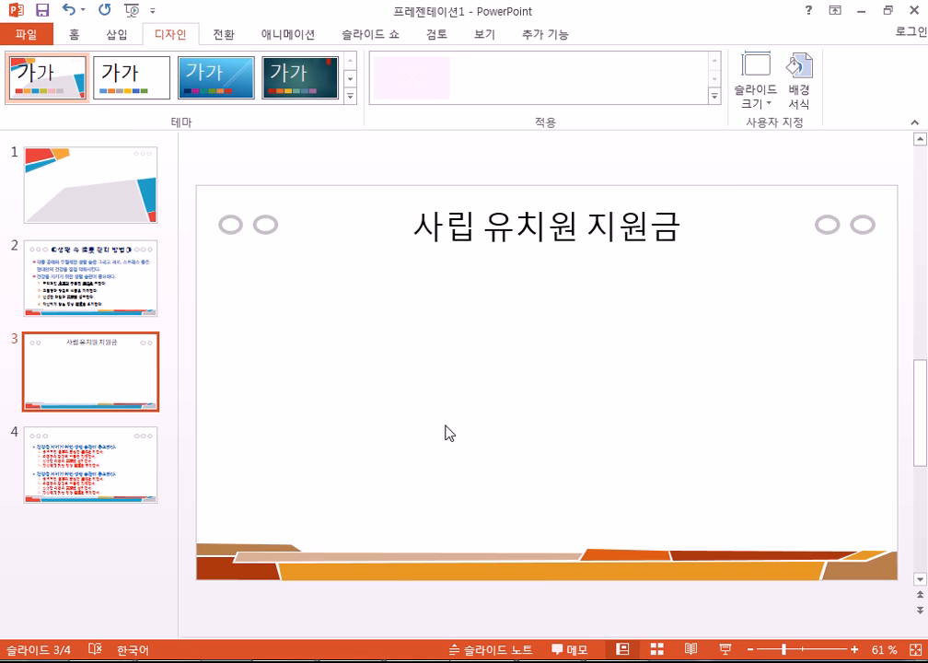
- Change the theme's font set to Consolas-Verdana and check the result on slide 2
{"action": "left_click", "coordinate": [715, 98]}
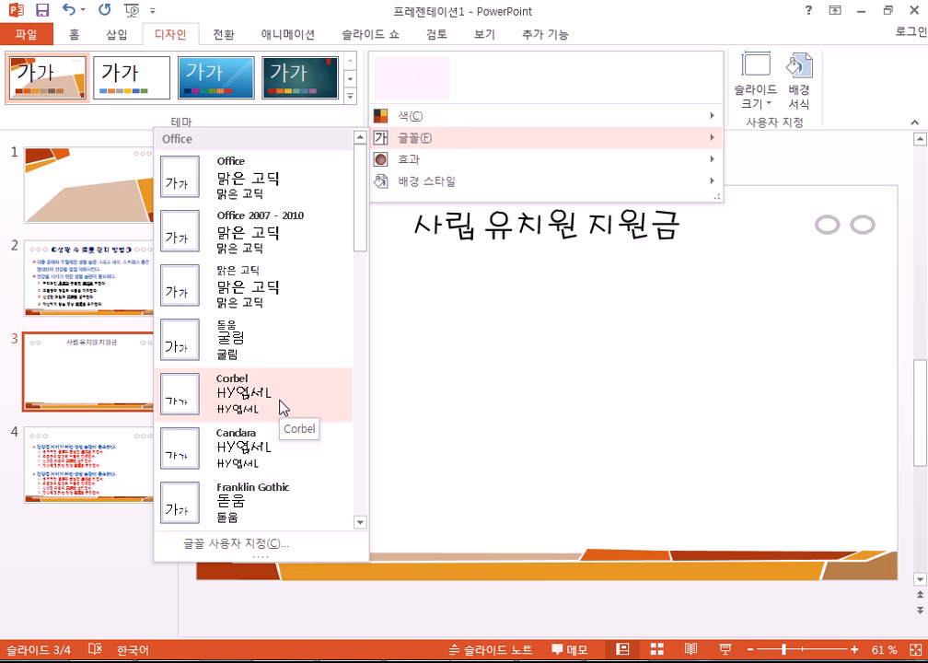
{"action": "left_click_drag", "start_coordinate": [362, 238], "coordinate": [368, 473]}
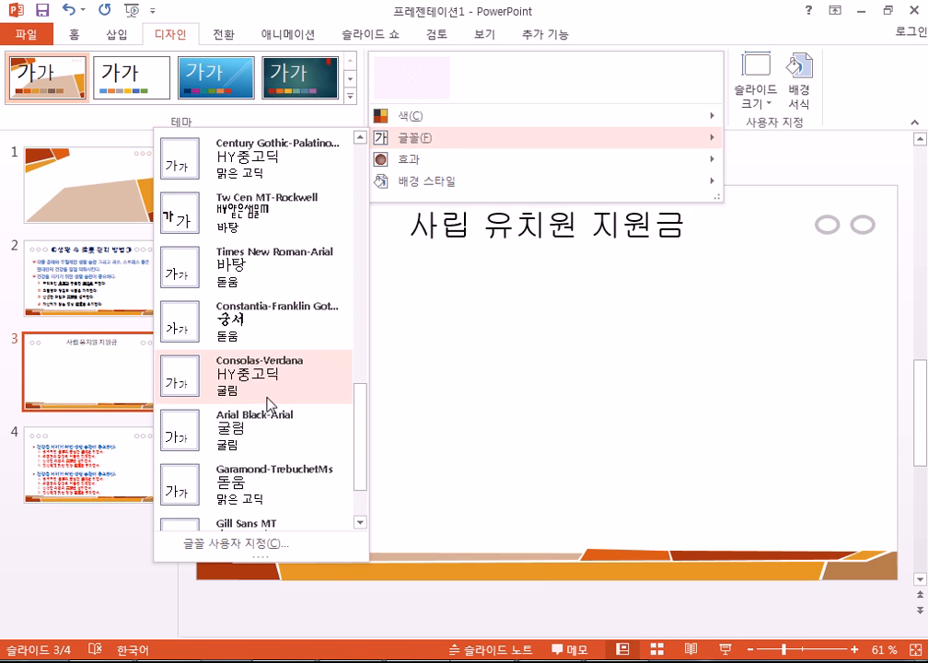
{"action": "left_click_drag", "start_coordinate": [355, 424], "coordinate": [366, 476]}
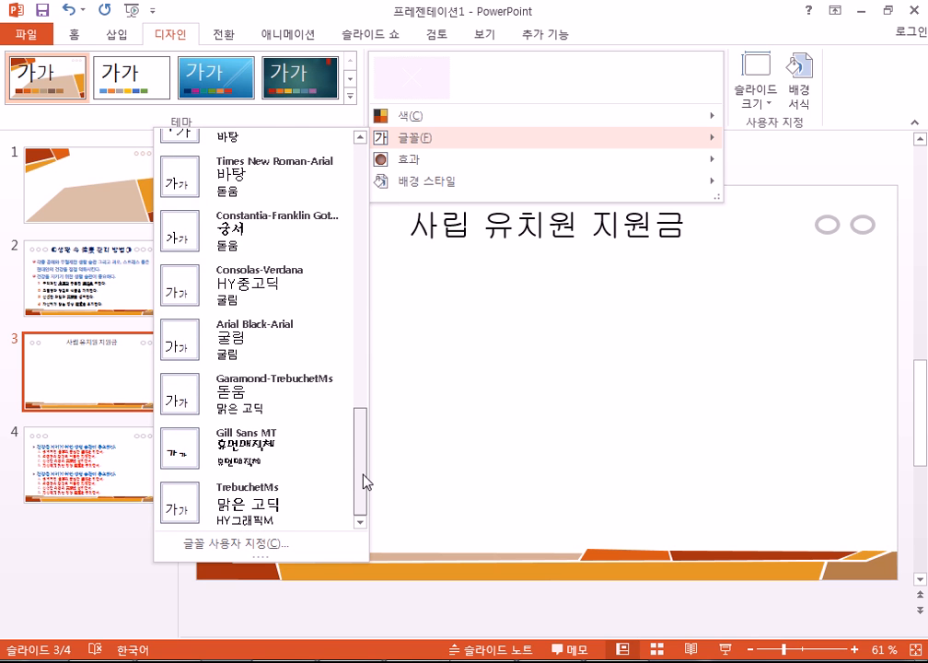
{"action": "left_click", "coordinate": [247, 294]}
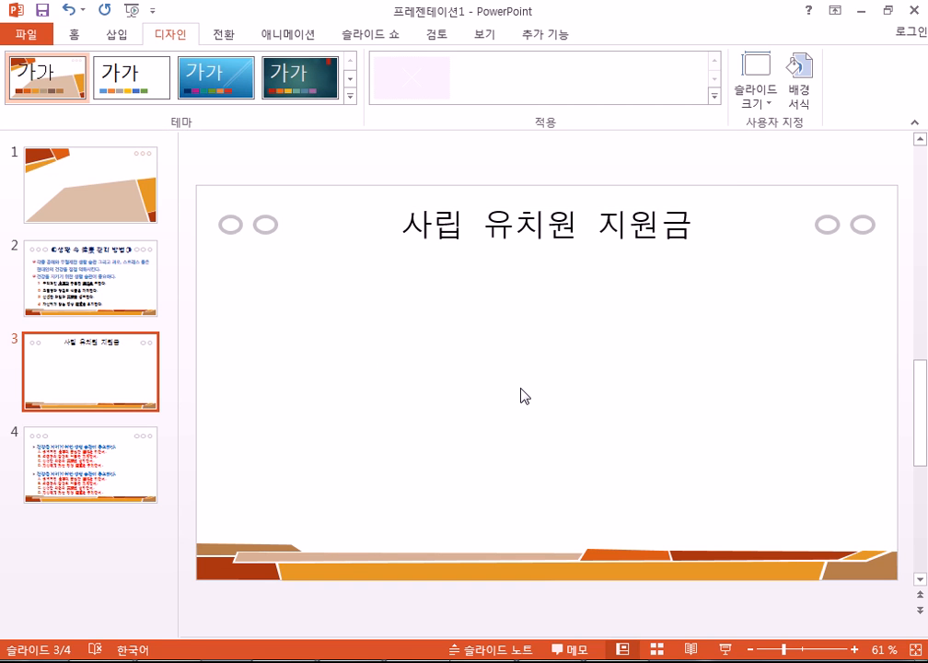
{"action": "left_click", "coordinate": [124, 300]}
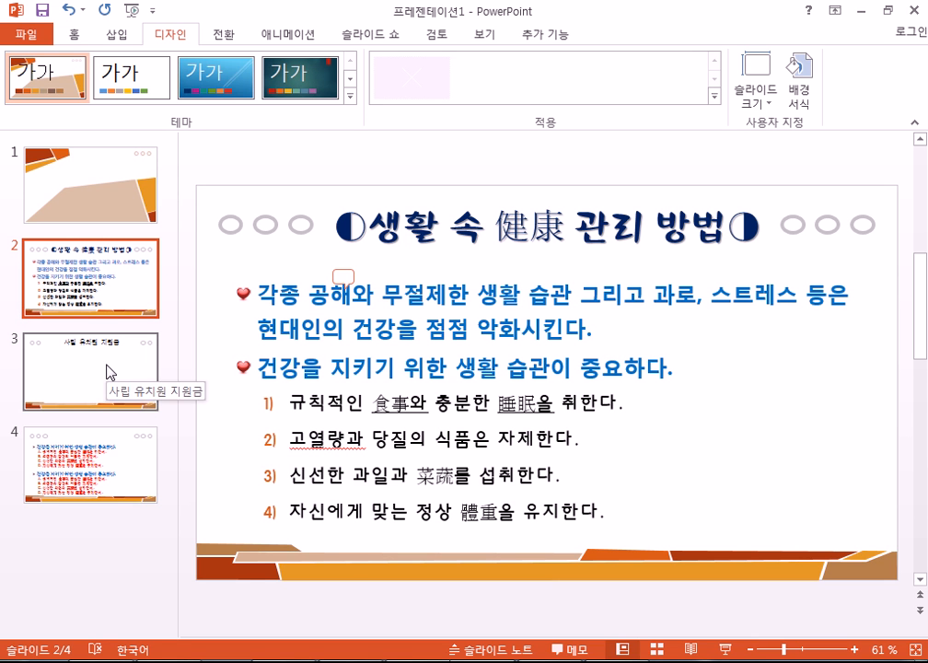
{"action": "left_click", "coordinate": [402, 226]}
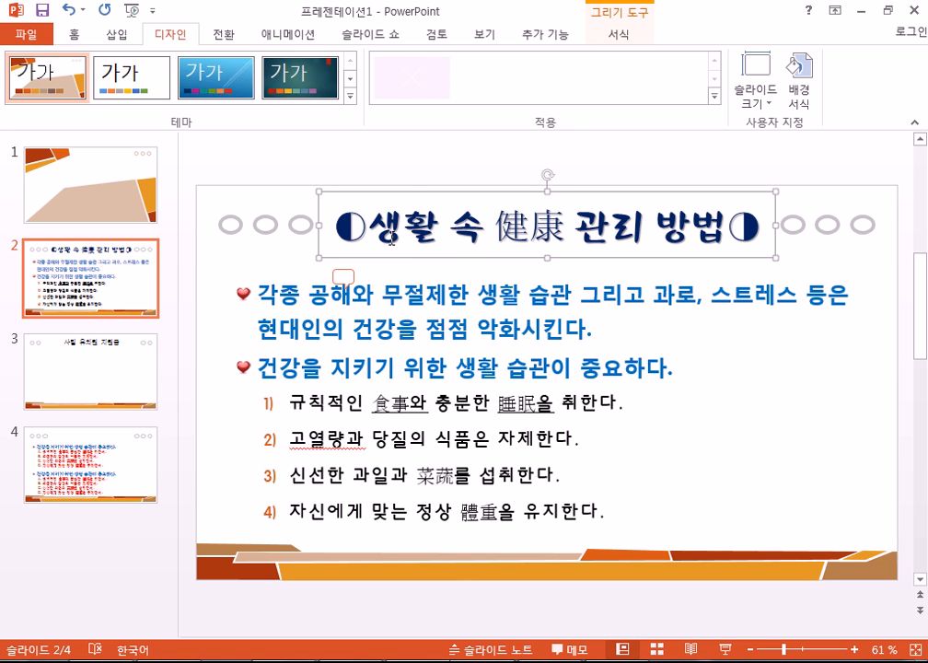
{"action": "left_click", "coordinate": [489, 36]}
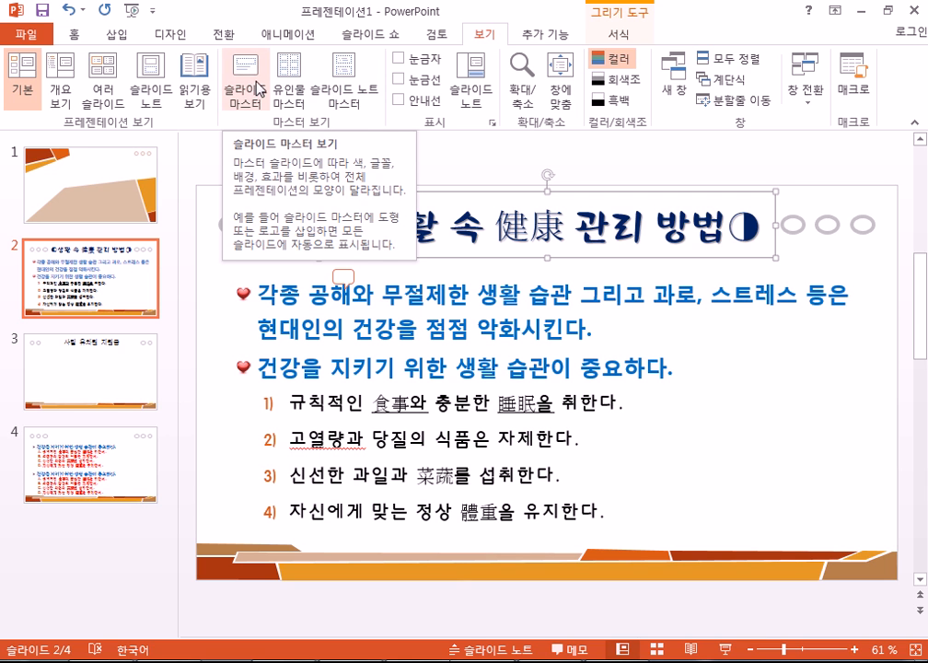
{"action": "left_click", "coordinate": [204, 171]}
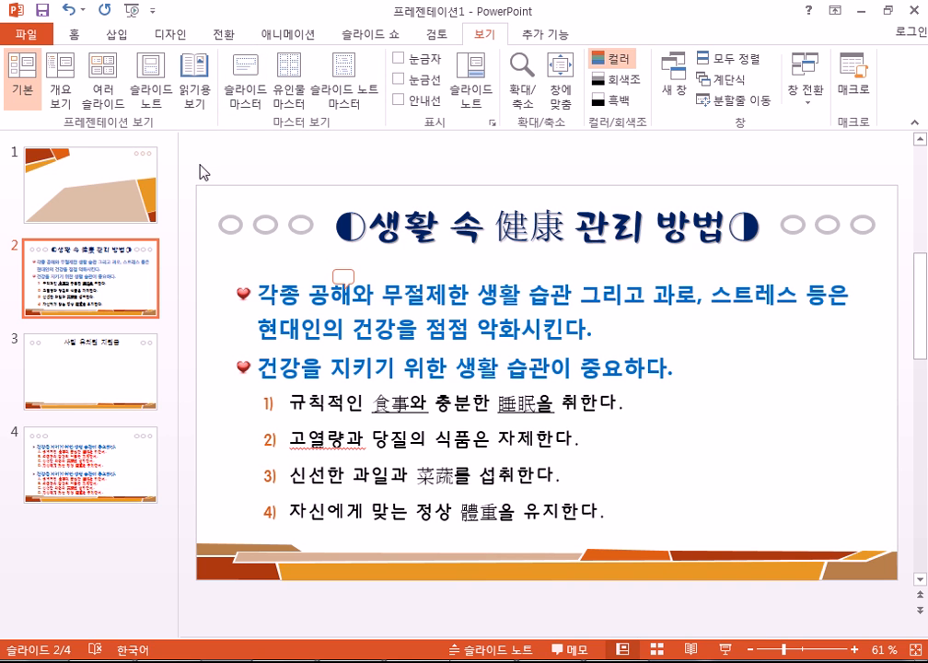
- Apply the dark teal theme with the red tab to the presentation
{"action": "left_click", "coordinate": [182, 47]}
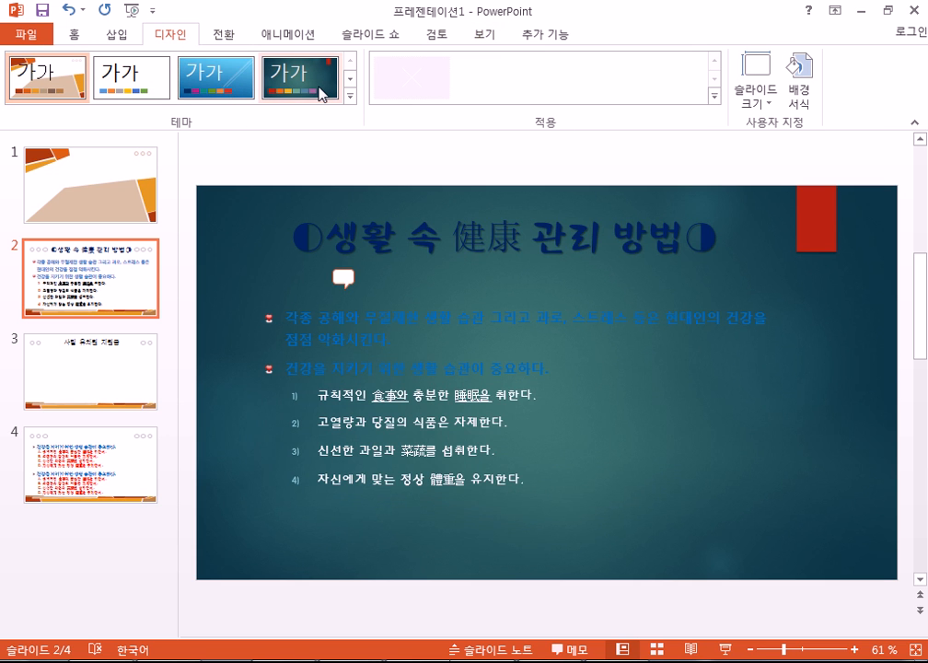
{"action": "left_click", "coordinate": [319, 92]}
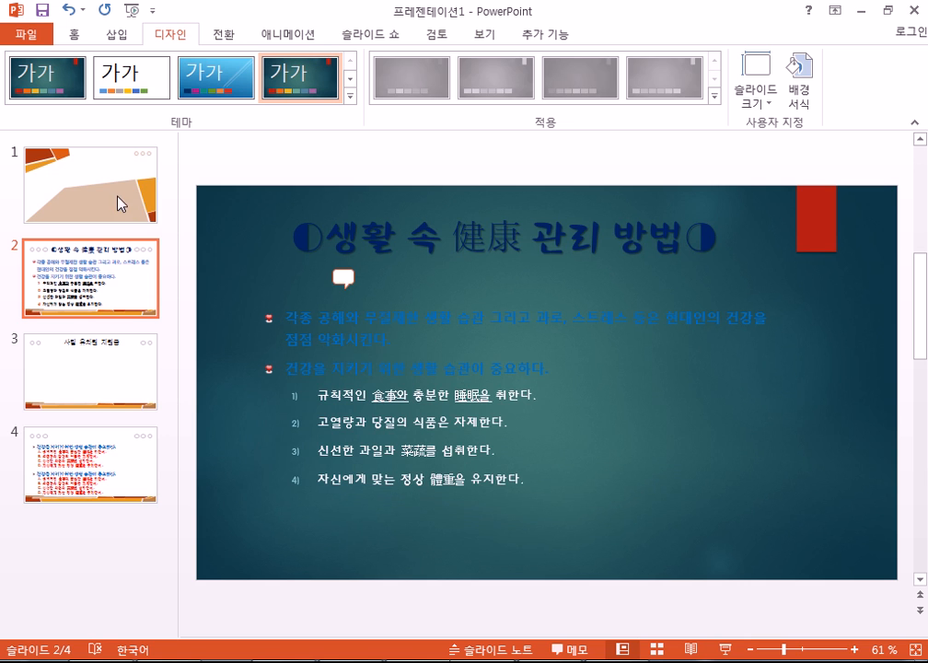